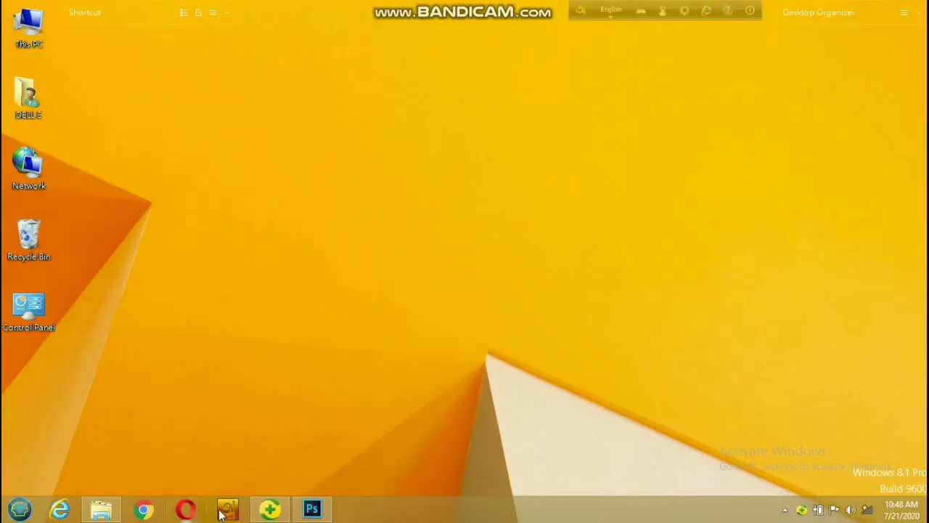
# - Open the photo IMG_5972 from the EDITD BOX (E:) drive in Photoshop
pyautogui.click(309, 510)
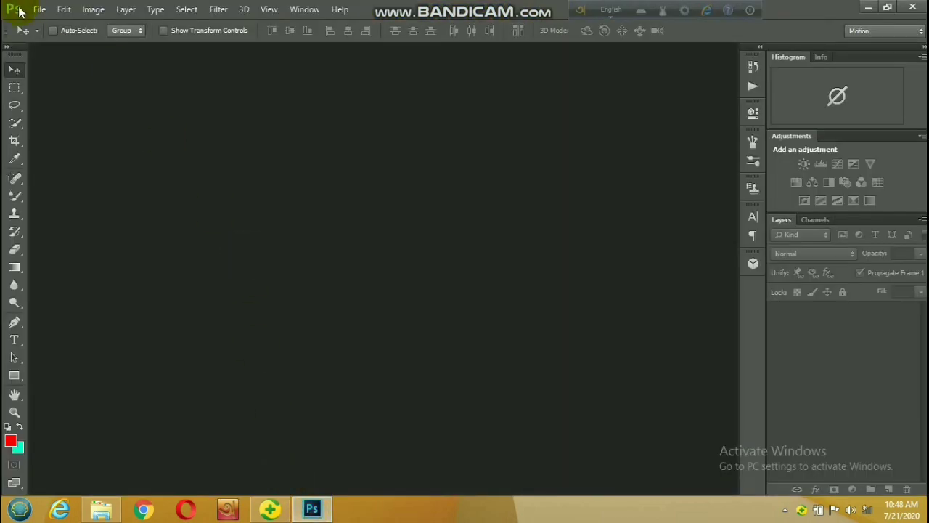
pyautogui.click(40, 9)
pyautogui.click(43, 21)
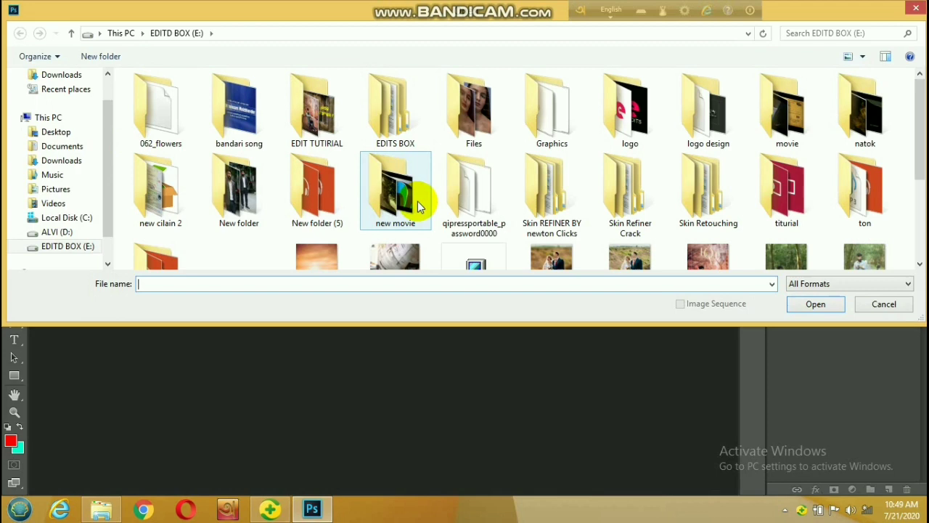
pyautogui.click(413, 195)
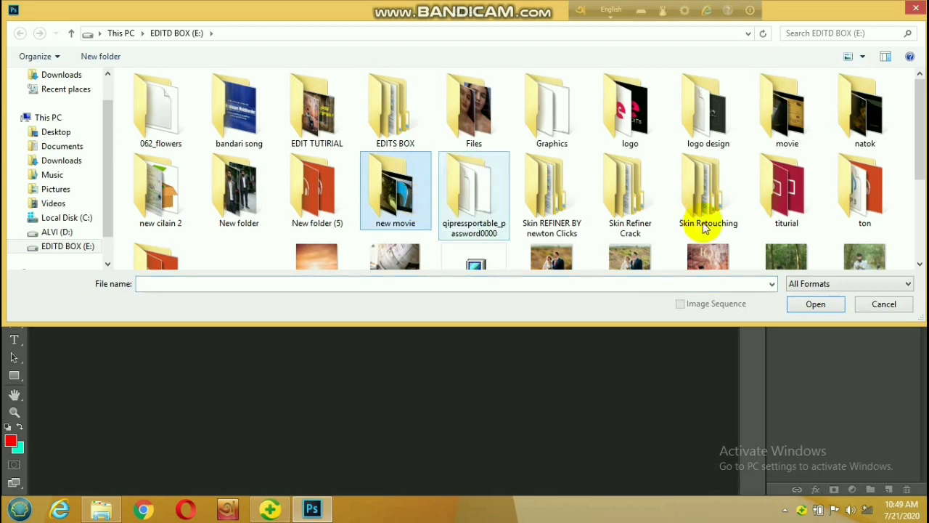
pyautogui.click(862, 251)
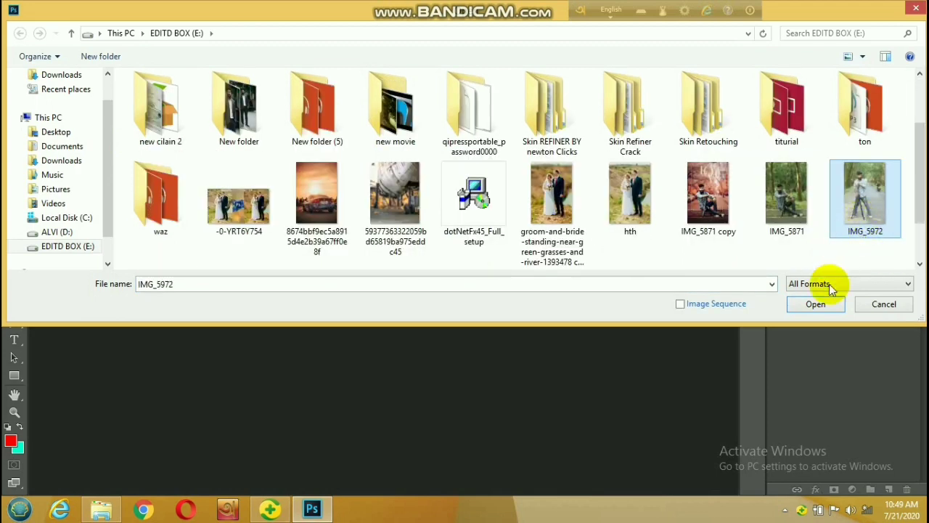
pyautogui.click(826, 308)
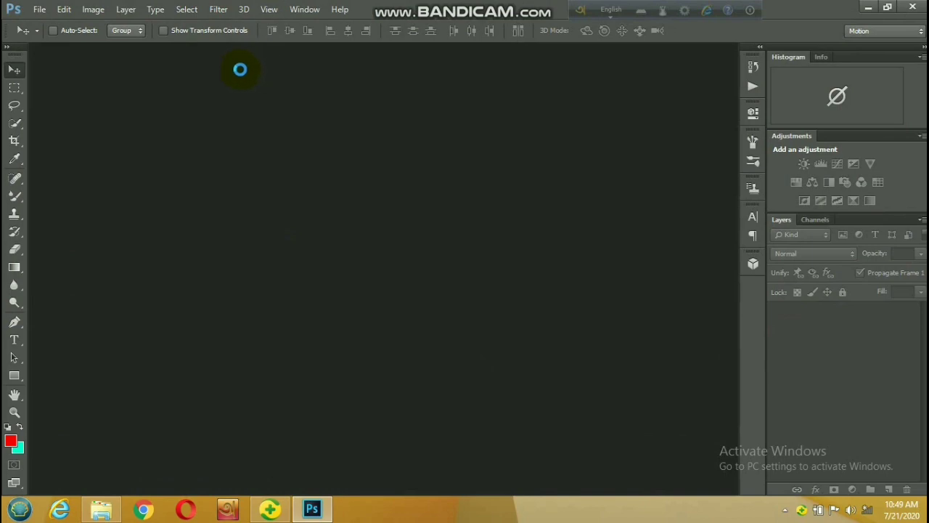
# - Dock the IMG_5972.JPG window as a tab, then open and close Curves without changes
pyautogui.moveTo(164, 48); pyautogui.dragTo(282, 47)
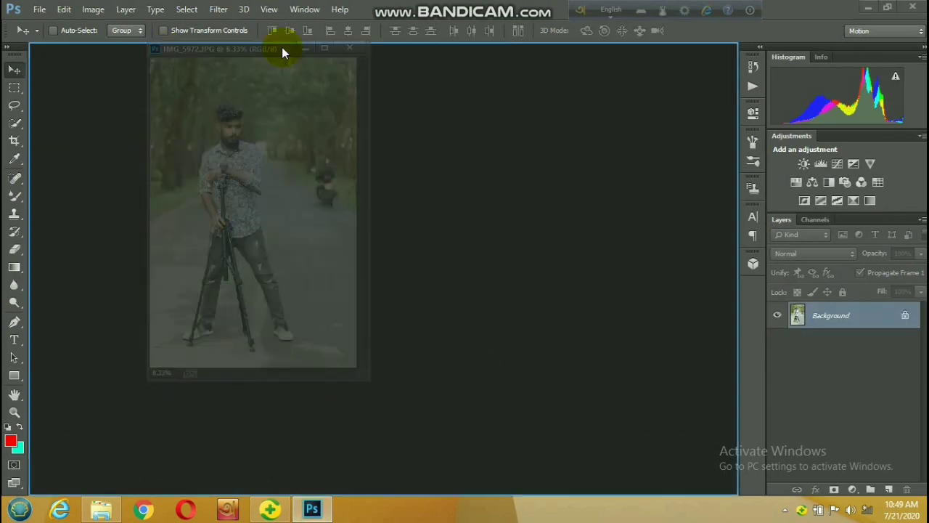
pyautogui.click(93, 9)
pyautogui.moveTo(114, 44)
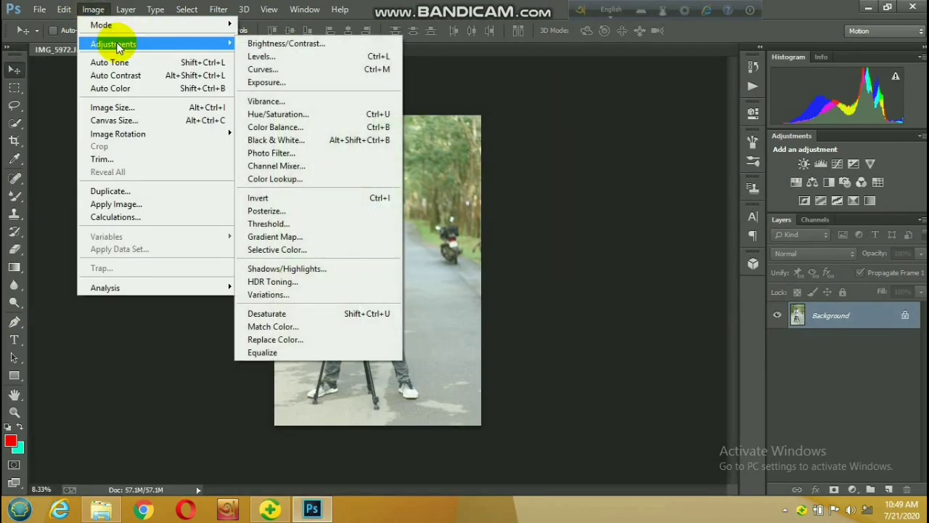
pyautogui.click(306, 68)
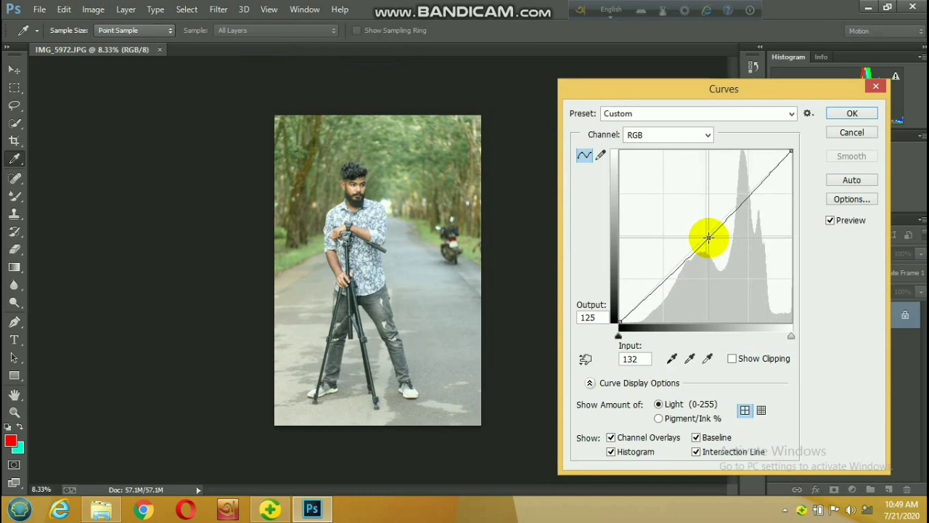
pyautogui.click(850, 115)
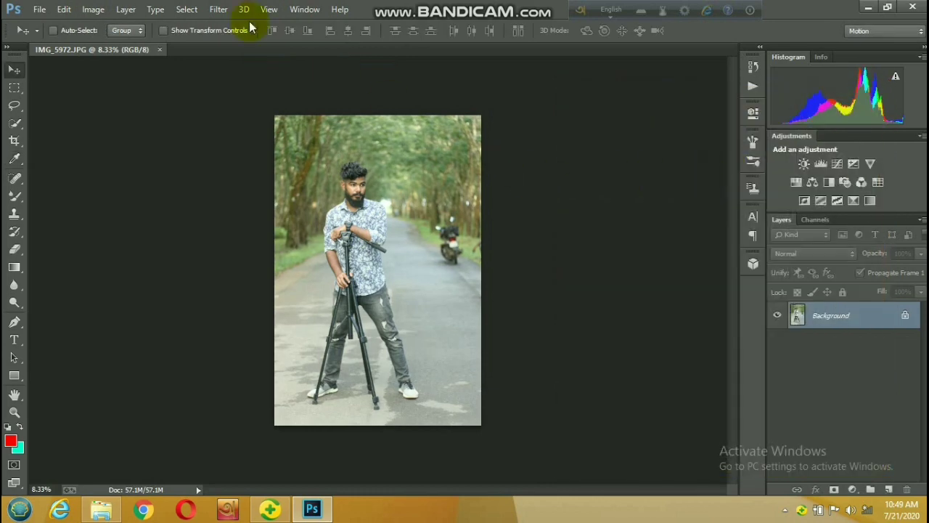
# - Apply Levels to the Background: input black 12, gamma 0.92, white 255, output white 246
pyautogui.click(94, 15)
pyautogui.moveTo(113, 44)
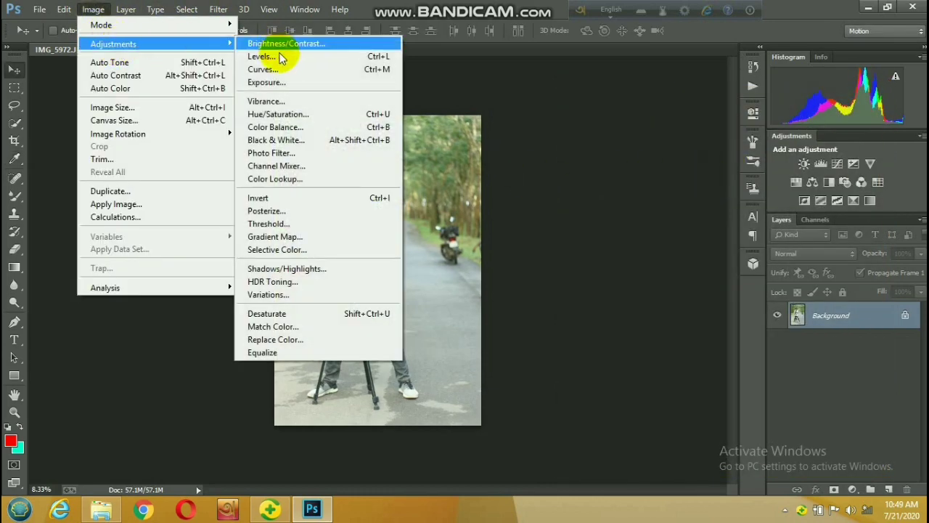
pyautogui.click(280, 56)
pyautogui.keyDown('ctrl'); pyautogui.click(363, 196); pyautogui.keyUp('ctrl')
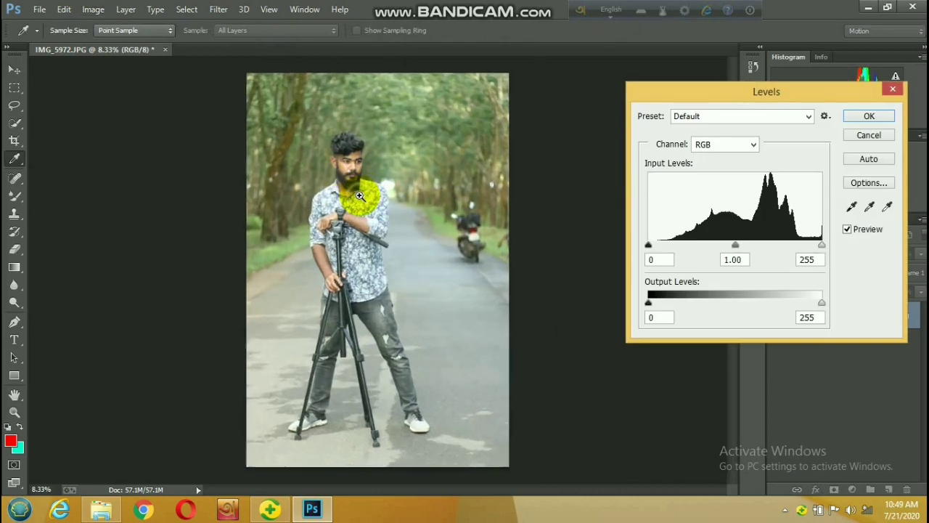
pyautogui.moveTo(737, 250); pyautogui.dragTo(744, 249)
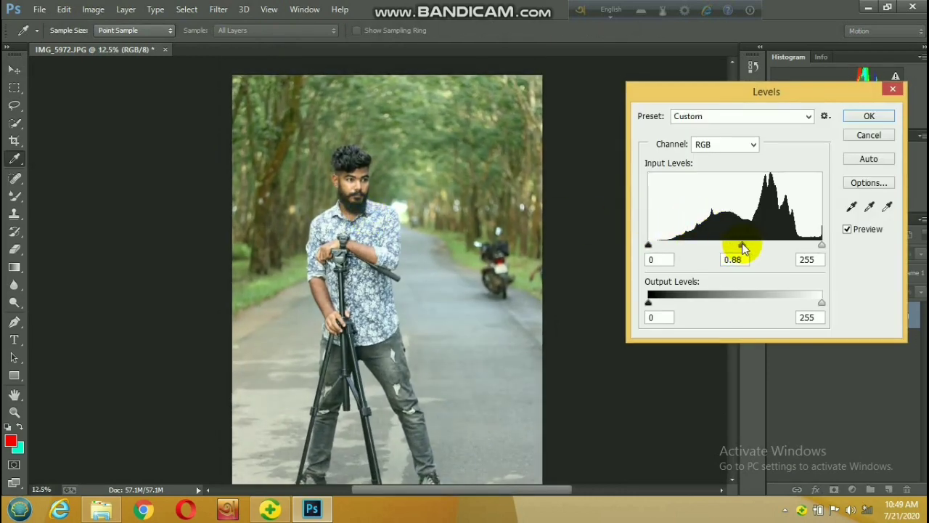
pyautogui.moveTo(821, 244)
pyautogui.mouseDown()
pyautogui.moveTo(811, 245)
pyautogui.moveTo(823, 243)
pyautogui.mouseUp()
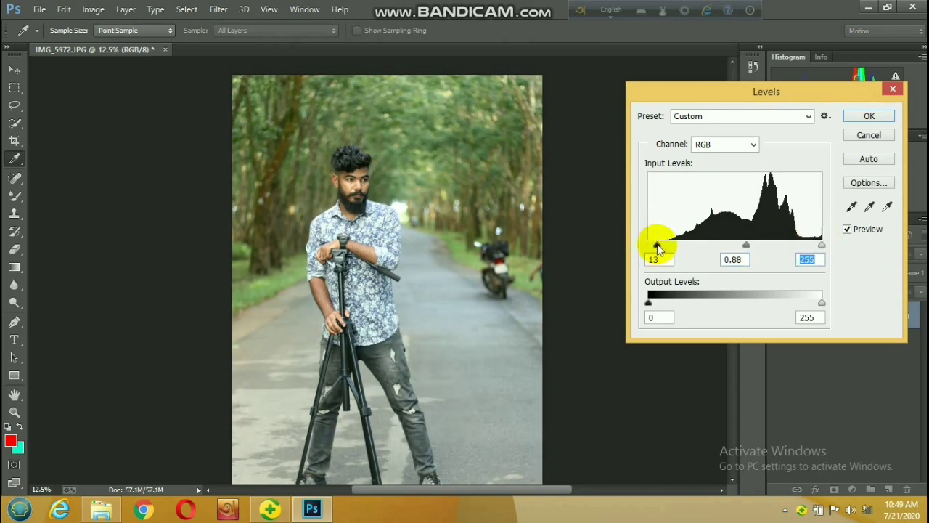
pyautogui.click(657, 247)
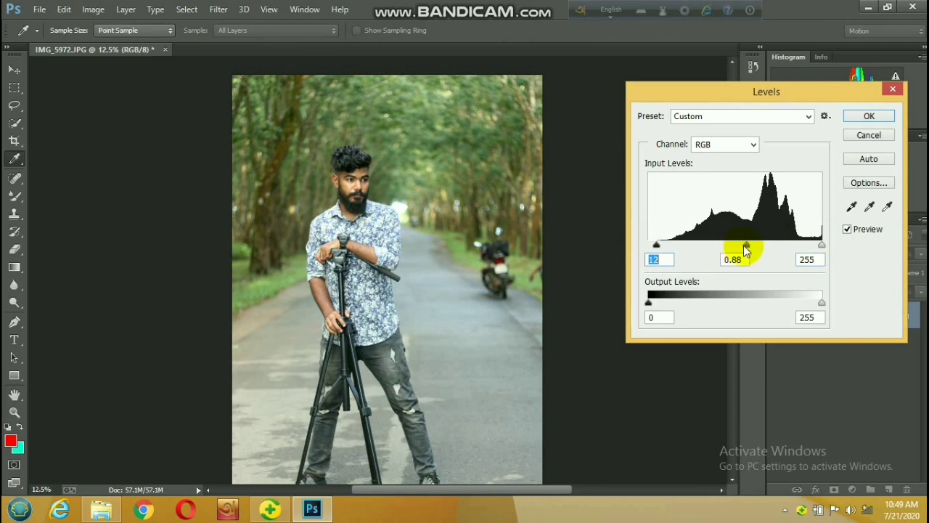
pyautogui.click(743, 245)
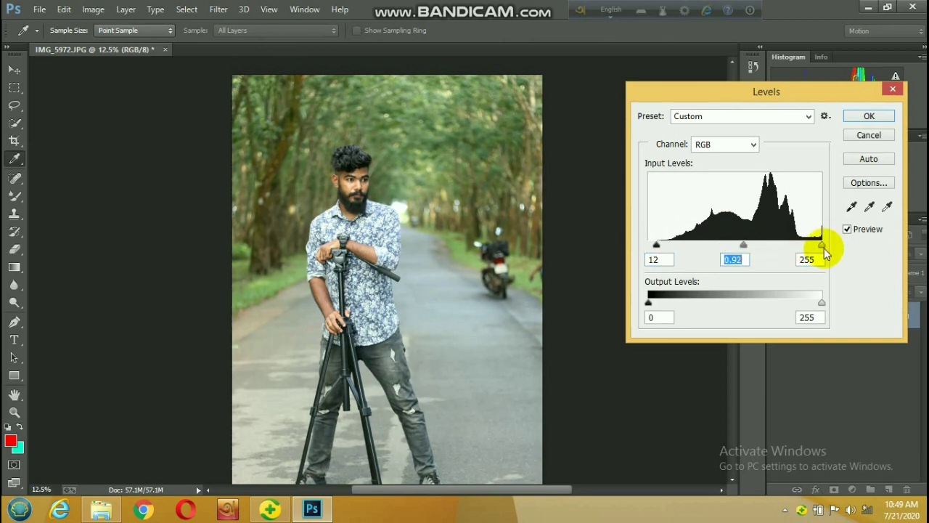
pyautogui.moveTo(814, 246); pyautogui.dragTo(827, 245)
pyautogui.click(816, 305)
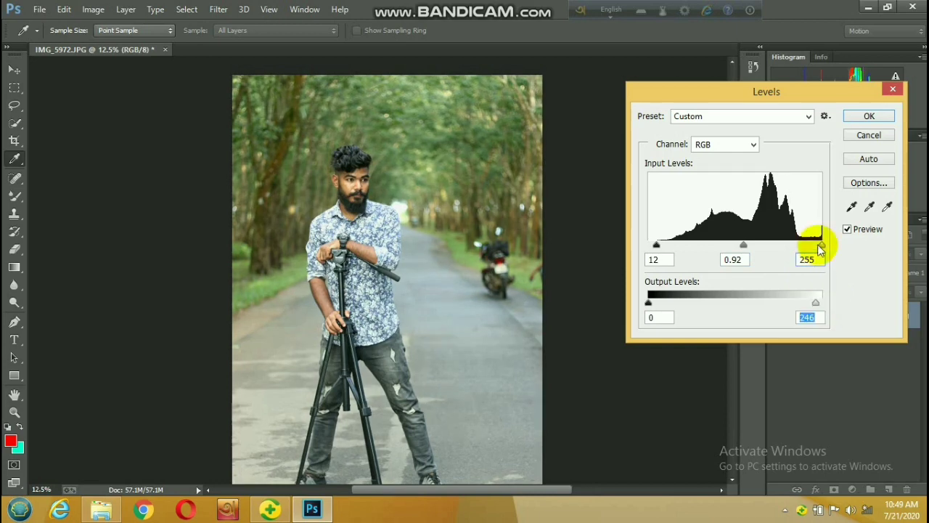
pyautogui.click(864, 116)
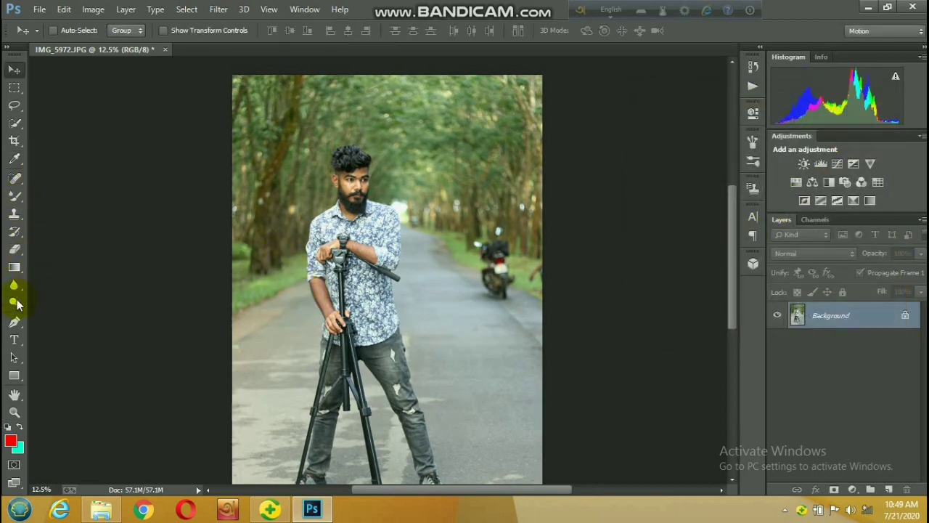
# - Unlock the Background into Layer 0 and duplicate it as Layer 0 copy
pyautogui.scroll(2, 363, 418)
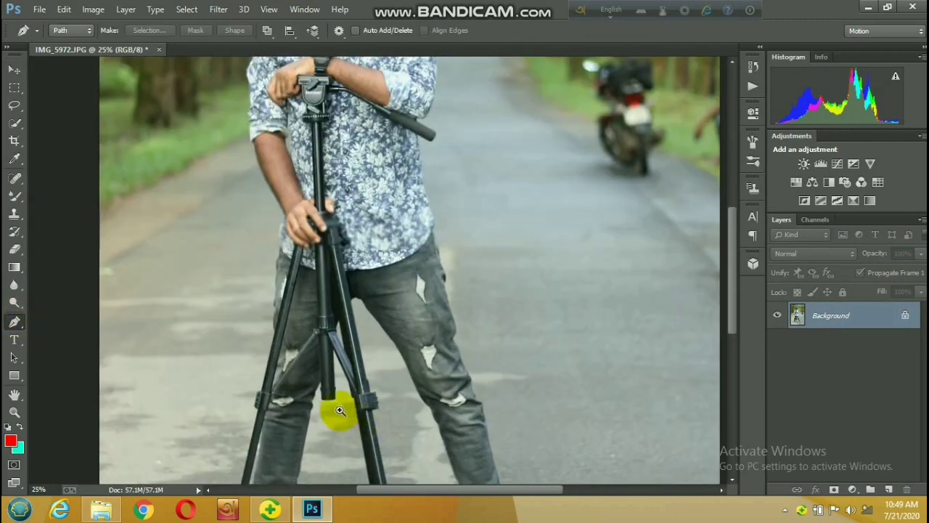
pyautogui.scroll(-1, 425, 189)
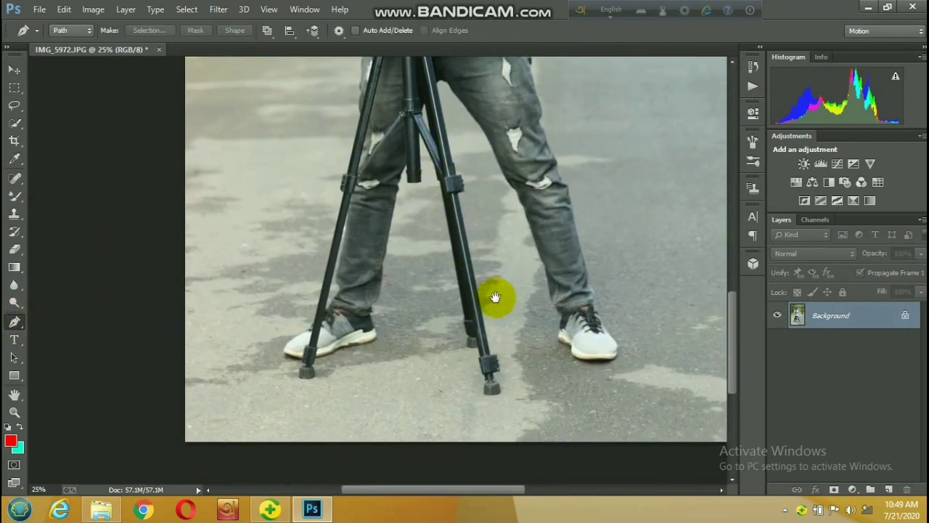
pyautogui.click(906, 317)
pyautogui.moveTo(900, 320); pyautogui.dragTo(889, 490)
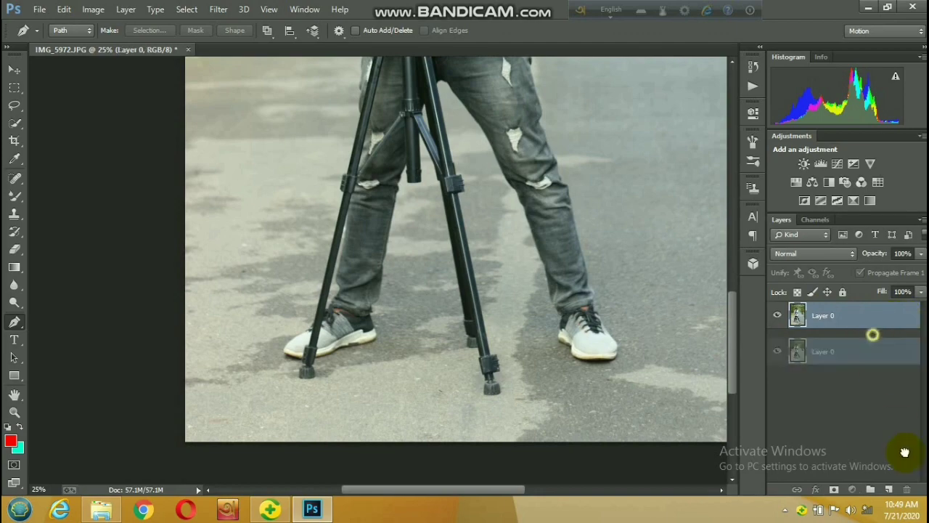
# - Zoom in on the shoe and make the Pen tool active again
pyautogui.scroll(1, 341, 328)
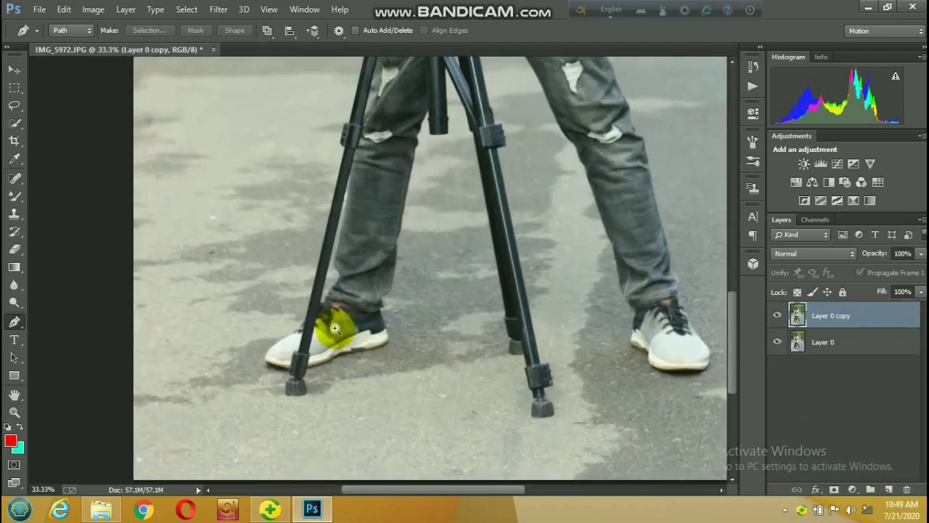
pyautogui.scroll(1, 338, 328)
pyautogui.scroll(1, 335, 329)
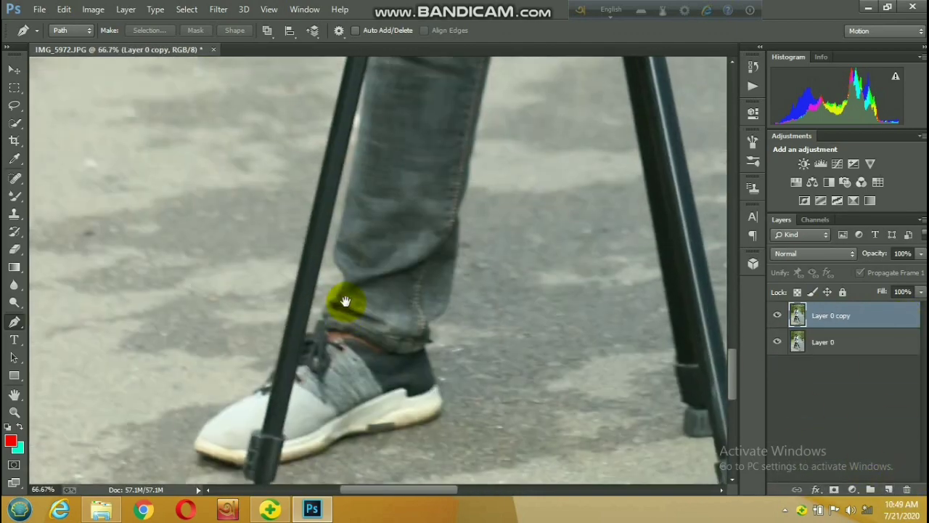
pyautogui.click(14, 201)
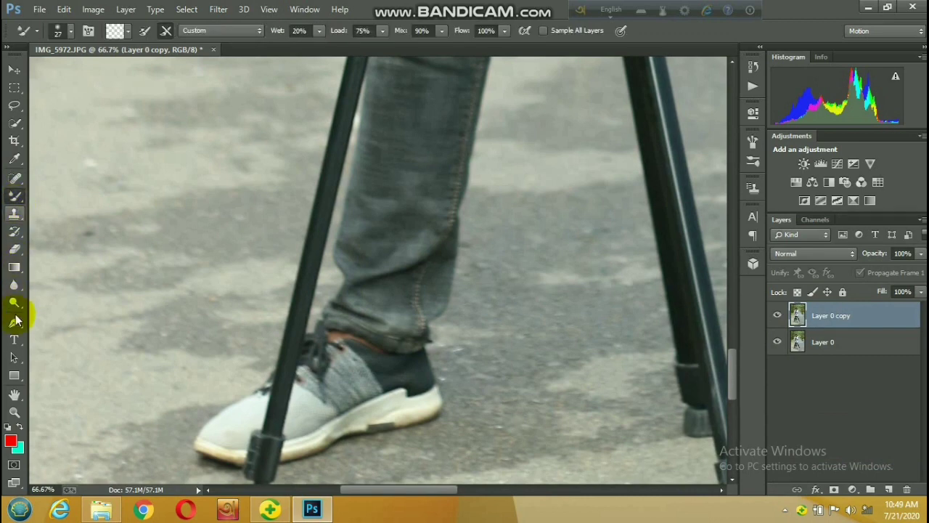
pyautogui.click(15, 318)
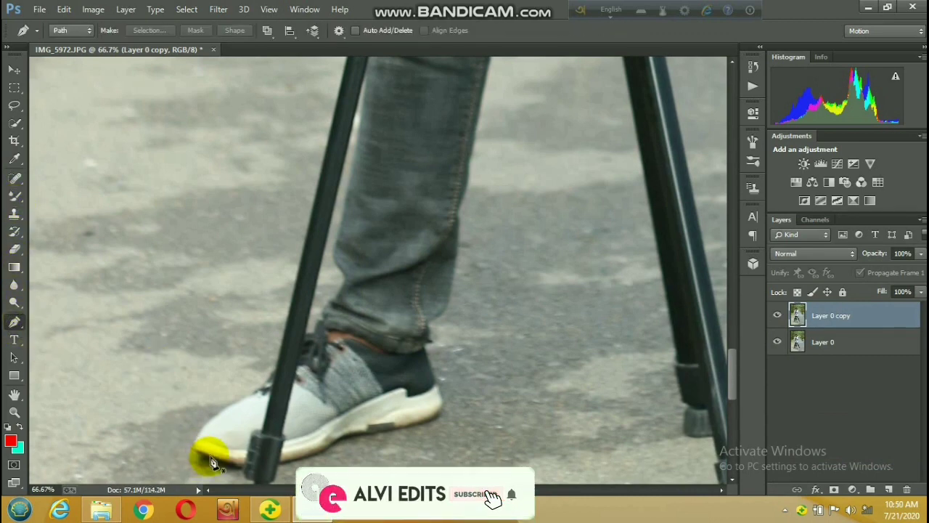
pyautogui.scroll(1, 218, 443)
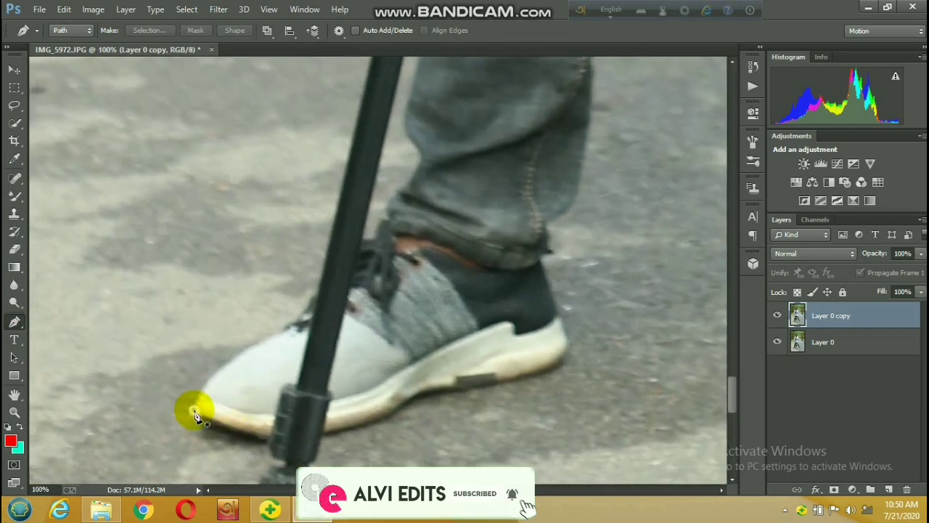
# - Start the pen path at the shoe toe and continue it to the tripod clamp
pyautogui.click(194, 411)
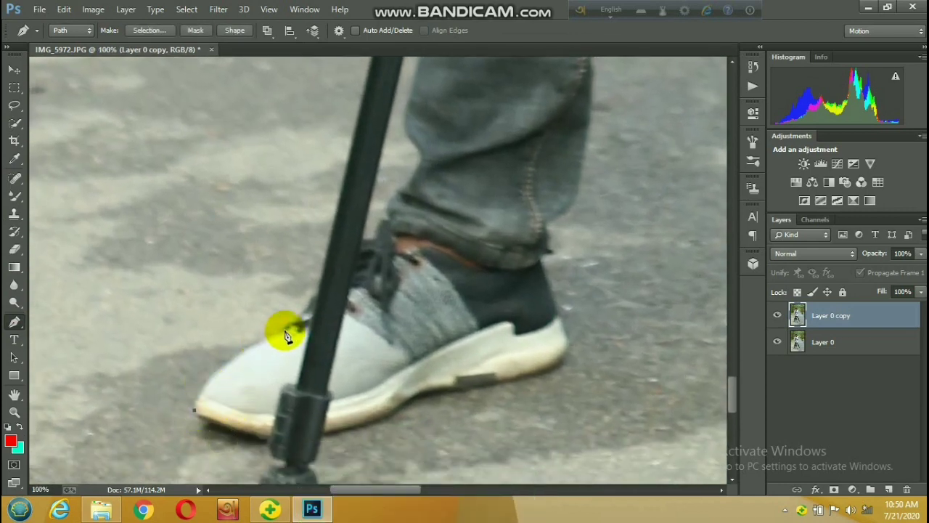
pyautogui.moveTo(364, 300); pyautogui.dragTo(370, 292)
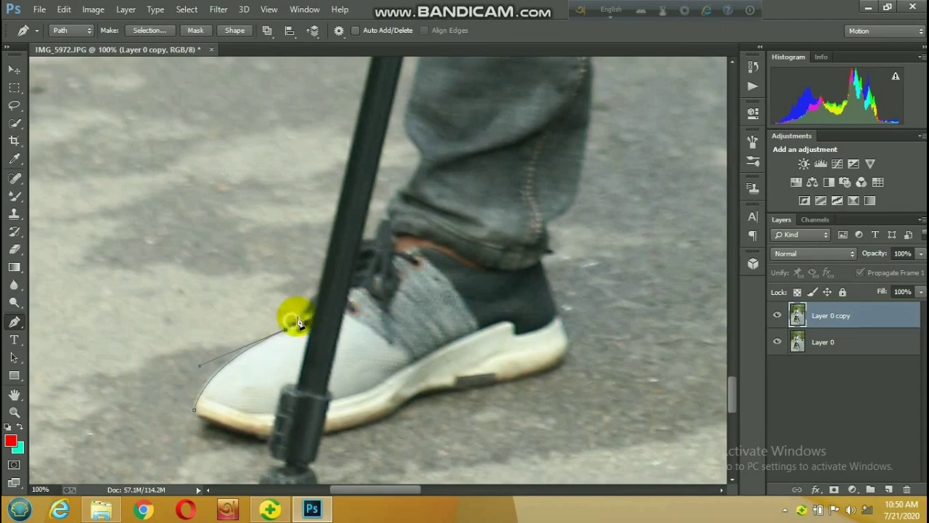
pyautogui.moveTo(401, 100); pyautogui.dragTo(349, 225)
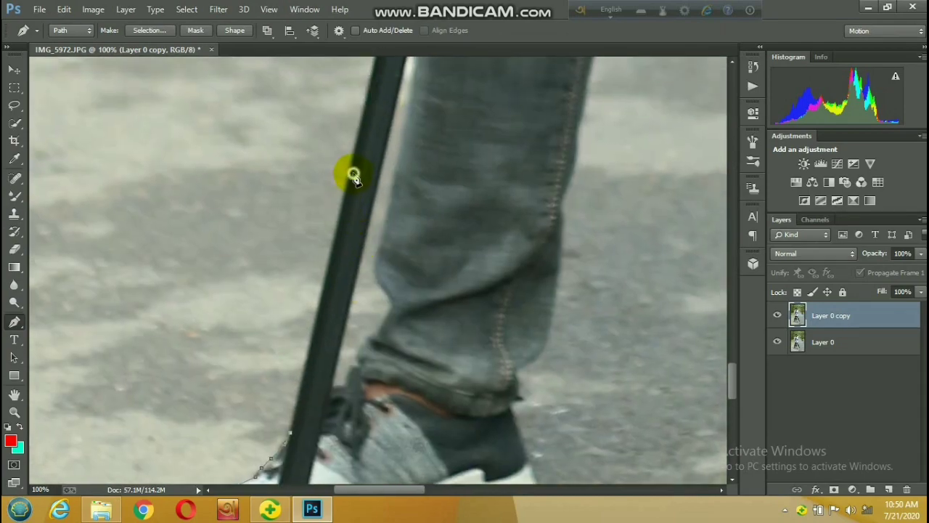
pyautogui.moveTo(353, 175)
pyautogui.mouseDown()
pyautogui.moveTo(383, 203)
pyautogui.moveTo(385, 341)
pyautogui.mouseUp()
pyautogui.click(400, 352)
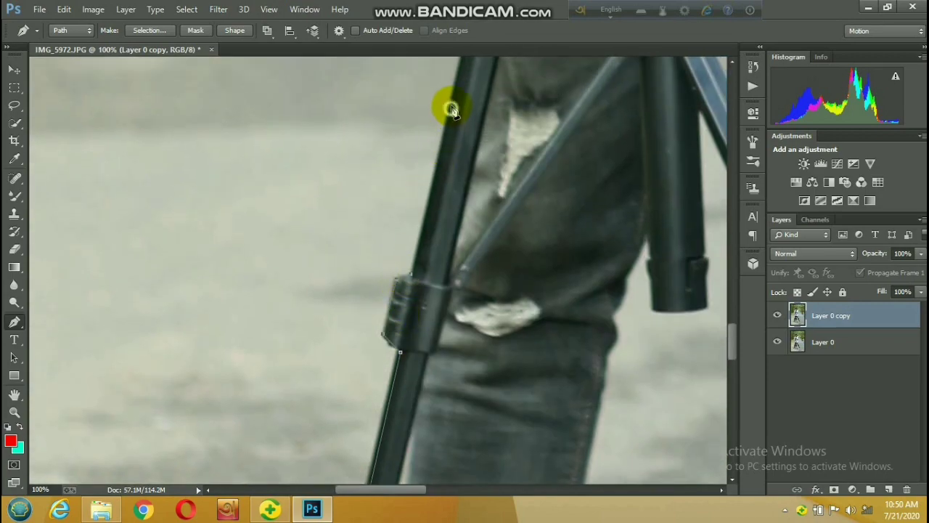
pyautogui.moveTo(451, 109)
pyautogui.mouseDown()
pyautogui.moveTo(425, 379)
pyautogui.moveTo(414, 353)
pyautogui.moveTo(421, 184)
pyautogui.mouseUp()
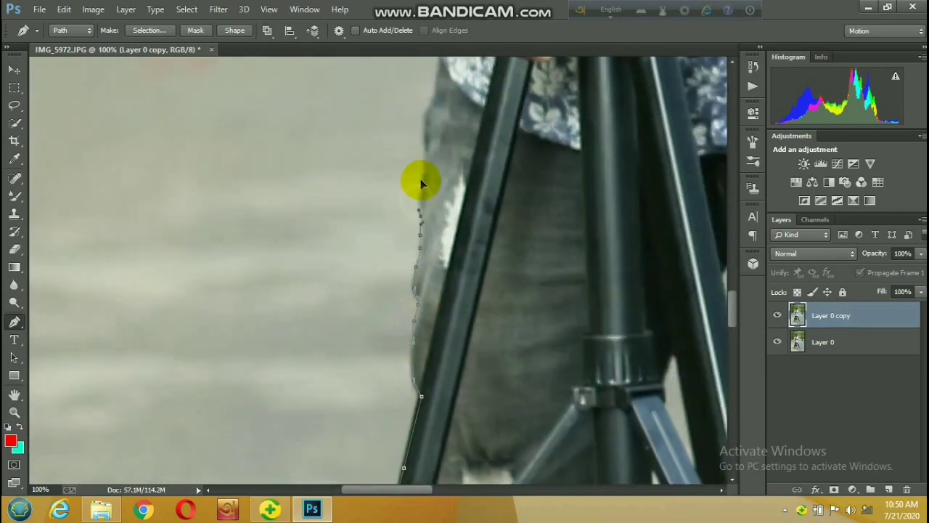
pyautogui.moveTo(431, 83)
pyautogui.mouseDown()
pyautogui.moveTo(446, 348)
pyautogui.moveTo(421, 384)
pyautogui.mouseUp()
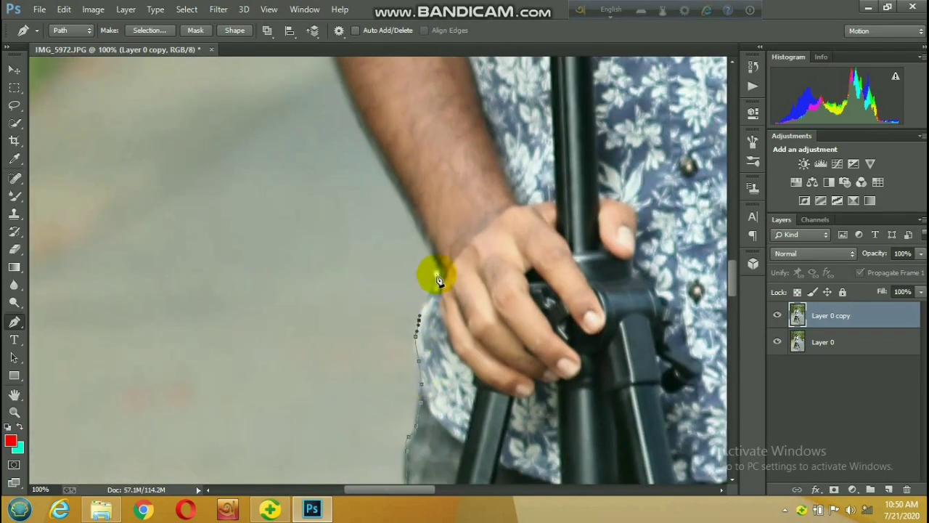
# - Extend the path up the wrist, forearm and arm to where the sleeve begins
pyautogui.click(445, 217)
pyautogui.hotkey('ctrl', '-')
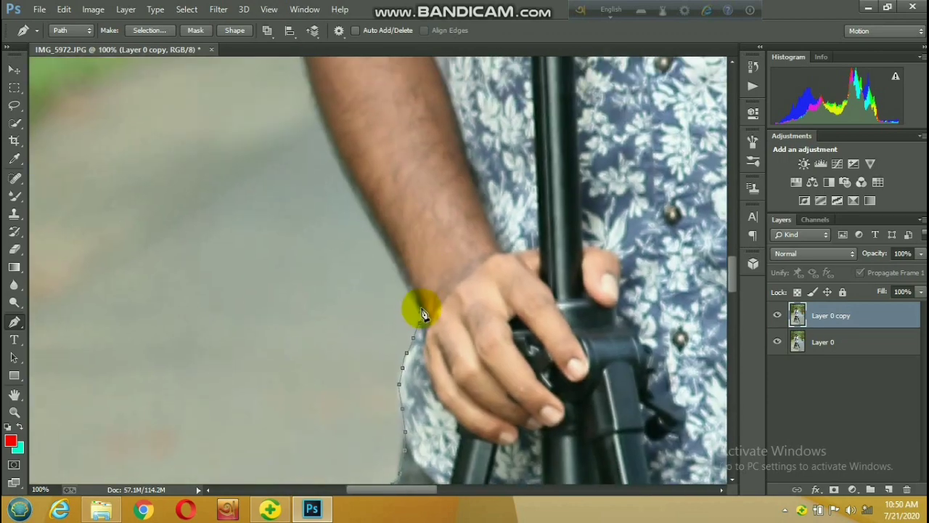
pyautogui.click(417, 301)
pyautogui.click(397, 251)
pyautogui.click(407, 278)
pyautogui.click(363, 211)
pyautogui.click(341, 101)
pyautogui.moveTo(338, 87); pyautogui.dragTo(342, 290)
pyautogui.click(341, 301)
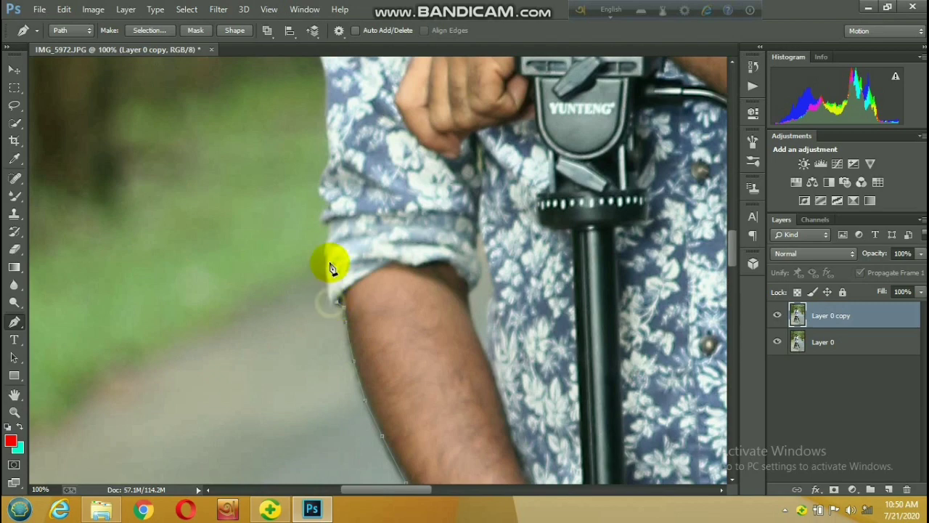
pyautogui.click(334, 244)
# - Trace the rolled sleeve edge and its folds with closely spaced anchors
pyautogui.hotkey('ctrl', '+')
pyautogui.click(325, 305)
pyautogui.click(338, 267)
pyautogui.click(323, 249)
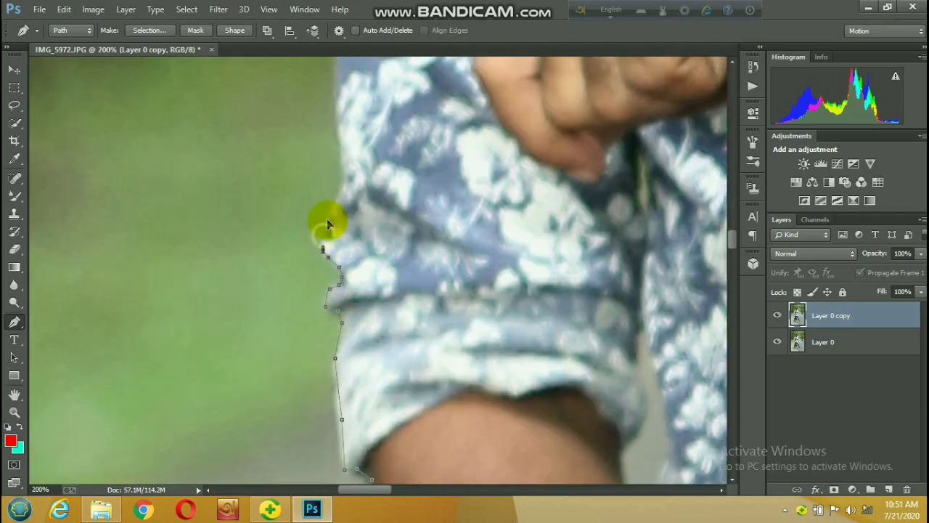
pyautogui.click(330, 218)
pyautogui.click(335, 202)
pyautogui.click(340, 176)
pyautogui.click(339, 145)
pyautogui.click(364, 118)
pyautogui.moveTo(393, 156); pyautogui.dragTo(326, 297)
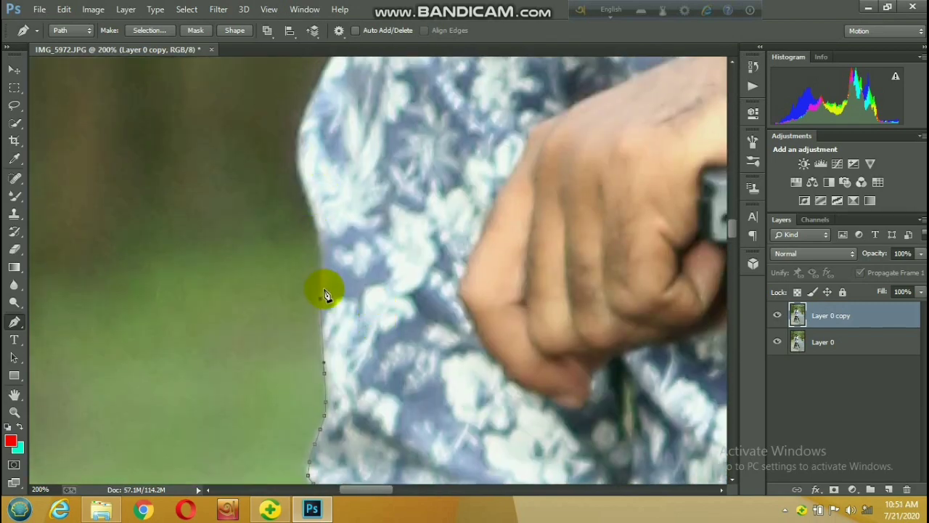
pyautogui.moveTo(326, 83)
pyautogui.mouseDown()
pyautogui.moveTo(375, 371)
pyautogui.moveTo(330, 328)
pyautogui.mouseUp()
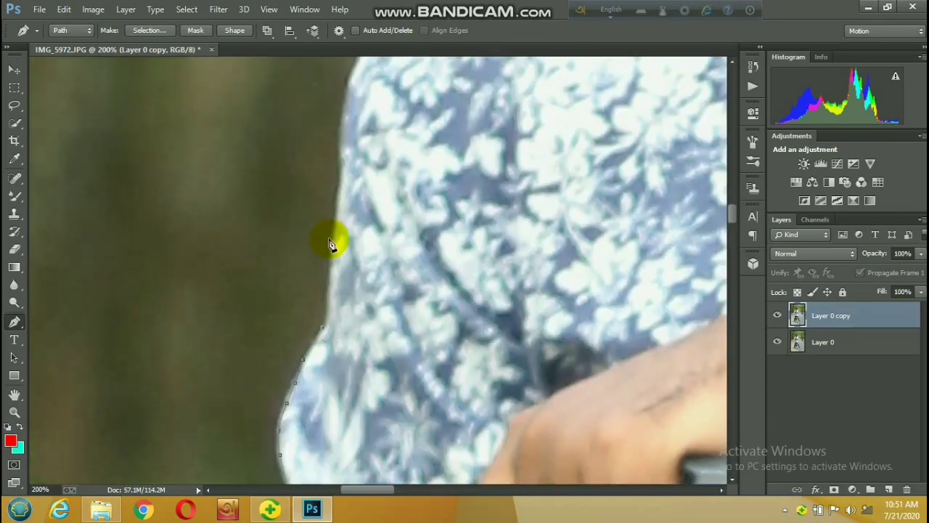
# - Curve the path along the shirt side and shoulder up to the collar
pyautogui.moveTo(404, 94)
pyautogui.mouseDown()
pyautogui.moveTo(472, 214)
pyautogui.moveTo(607, 150)
pyautogui.mouseUp()
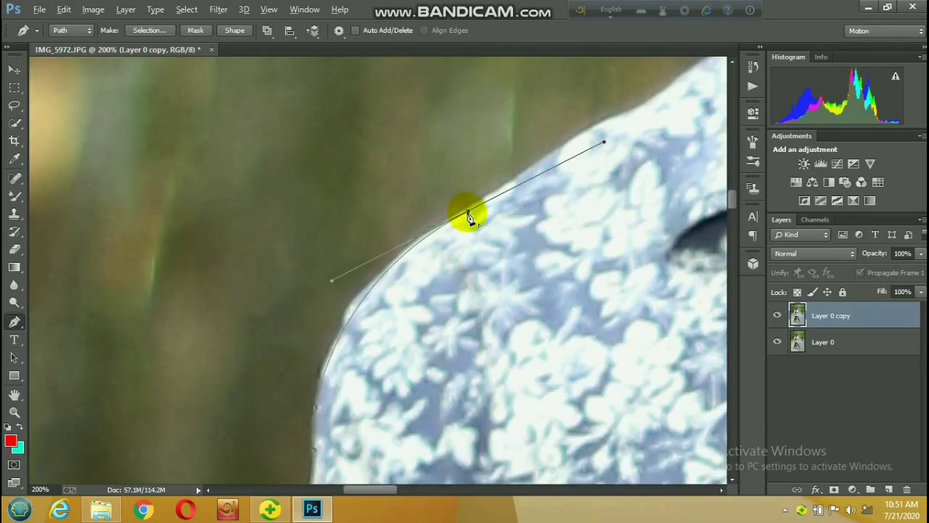
pyautogui.moveTo(553, 162); pyautogui.dragTo(442, 253)
pyautogui.click(512, 206)
pyautogui.click(545, 189)
pyautogui.click(576, 165)
pyautogui.click(624, 136)
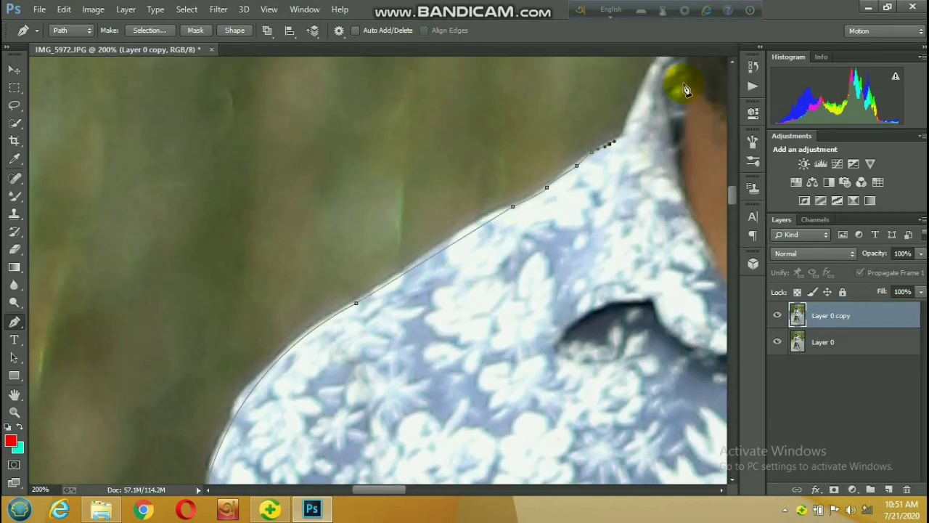
pyautogui.moveTo(678, 79); pyautogui.dragTo(607, 254)
# - Curve the path around the top of the ear, then survey the whole head
pyautogui.hotkey('ctrl', '-')
pyautogui.scroll(2, 603, 297)
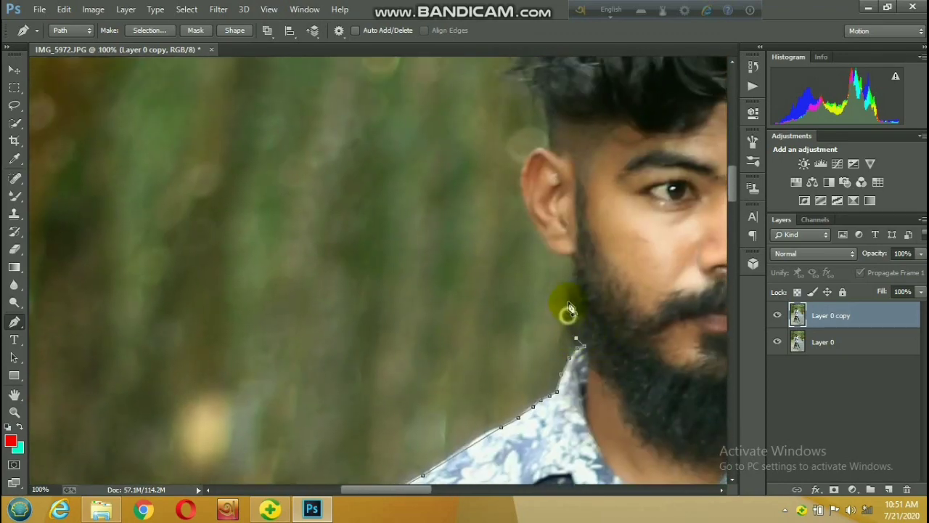
pyautogui.hotkey('ctrl', '+')
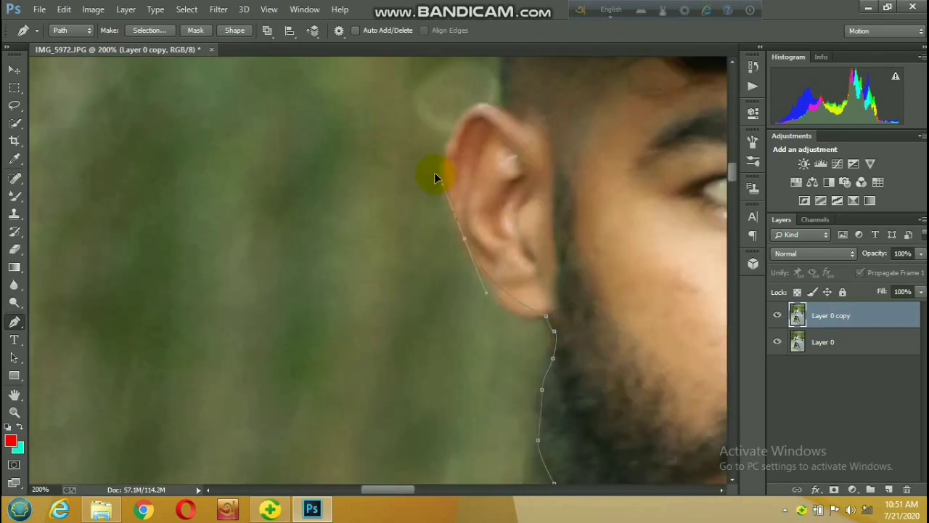
pyautogui.moveTo(465, 117)
pyautogui.mouseDown()
pyautogui.moveTo(509, 92)
pyautogui.moveTo(524, 201)
pyautogui.mouseUp()
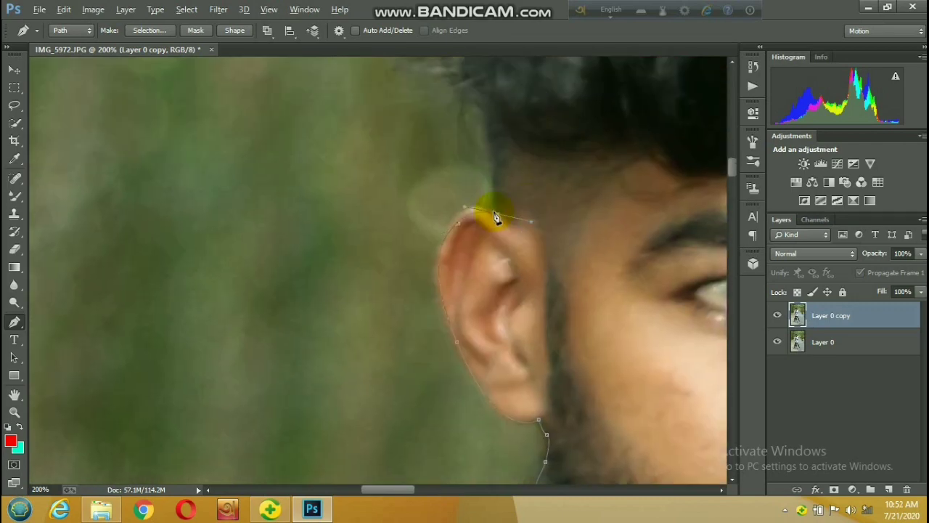
pyautogui.hotkey('ctrl', '-')
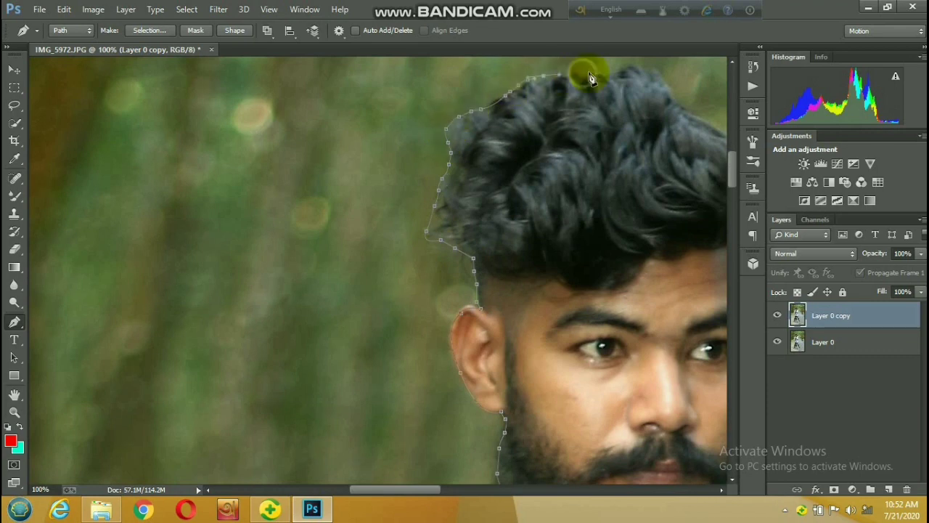
pyautogui.hscroll(3, 697, 127)
pyautogui.hscroll(1, 497, 150)
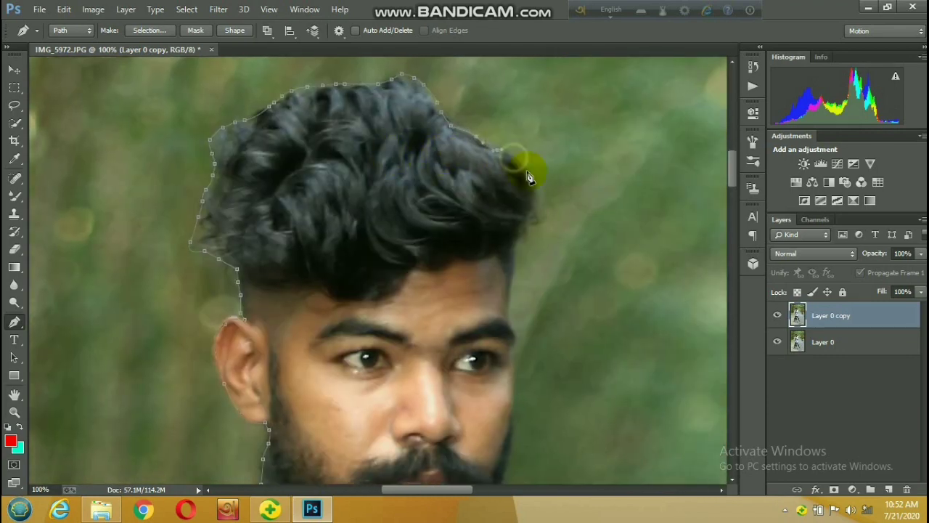
pyautogui.scroll(3, 517, 249)
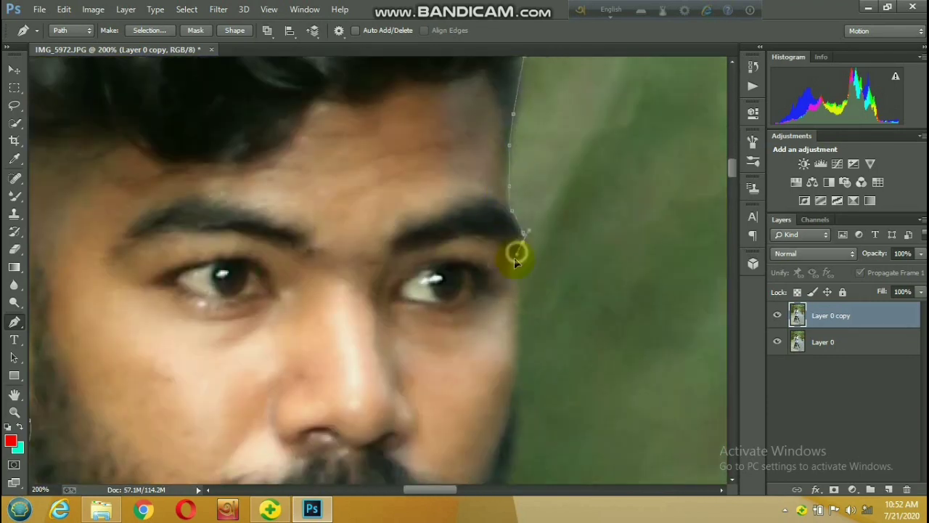
pyautogui.scroll(-2, 515, 263)
pyautogui.scroll(2, 504, 352)
pyautogui.scroll(-2, 518, 291)
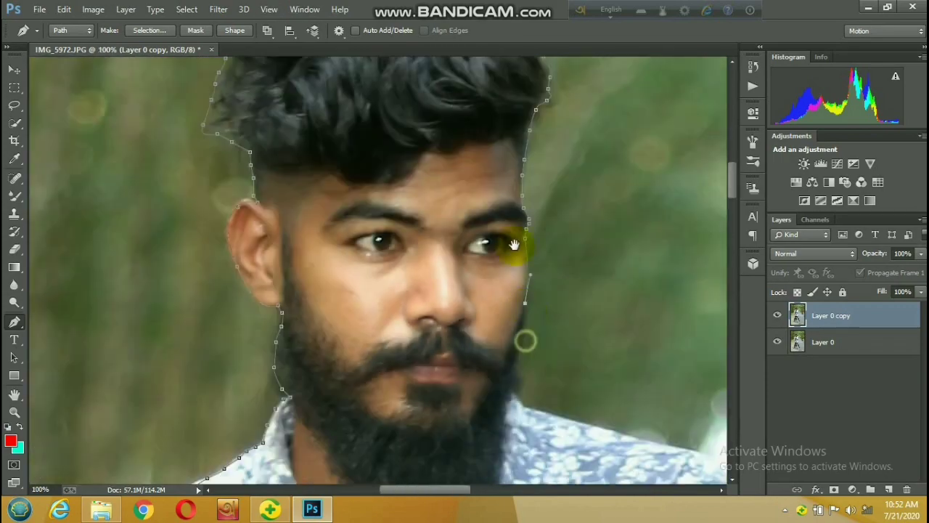
pyautogui.scroll(2, 525, 338)
pyautogui.scroll(-2, 587, 377)
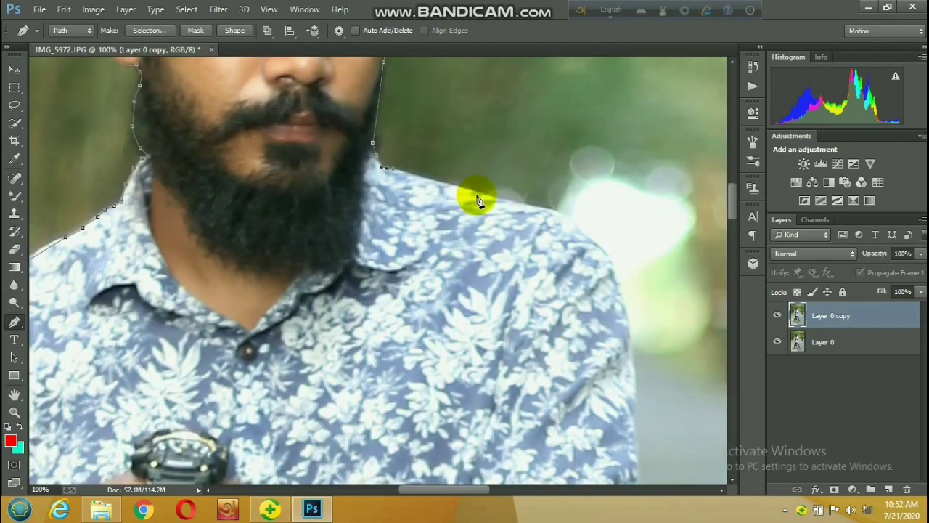
# - Trace the right shoulder and continue the path down the right sleeve edge
pyautogui.click(554, 230)
pyautogui.scroll(-3, 580, 234)
pyautogui.click(594, 266)
pyautogui.click(614, 349)
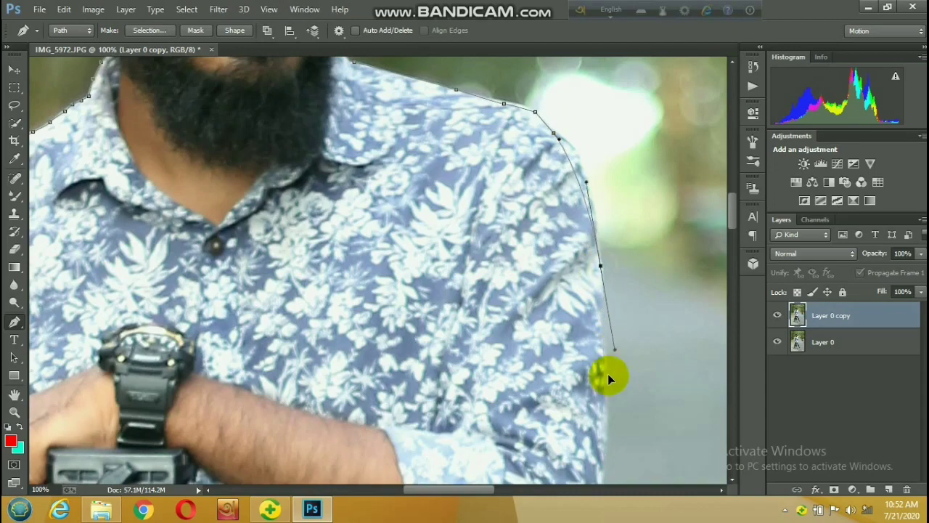
pyautogui.scroll(-3, 599, 288)
pyautogui.click(621, 255)
pyautogui.click(618, 307)
pyautogui.click(607, 397)
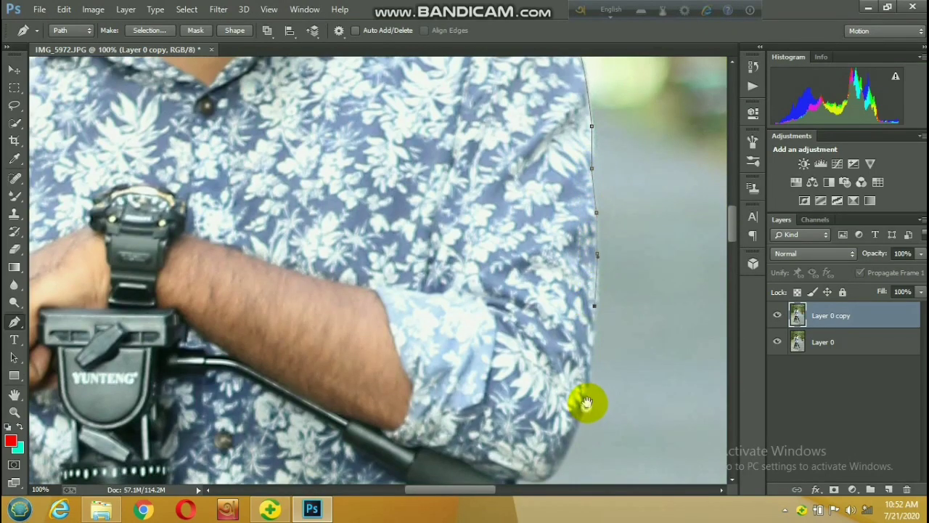
pyautogui.scroll(-3, 587, 404)
# - Outline around the tripod handle and curve back down the shirt's side
pyautogui.click(534, 314)
pyautogui.click(603, 374)
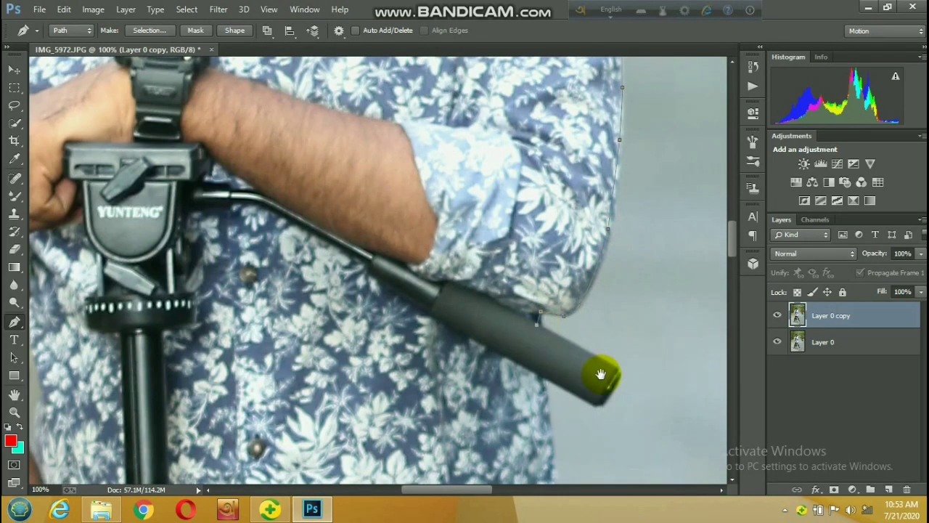
pyautogui.scroll(-3, 597, 327)
pyautogui.click(587, 297)
pyautogui.click(532, 267)
pyautogui.scroll(-2, 537, 261)
pyautogui.moveTo(537, 251); pyautogui.dragTo(539, 260)
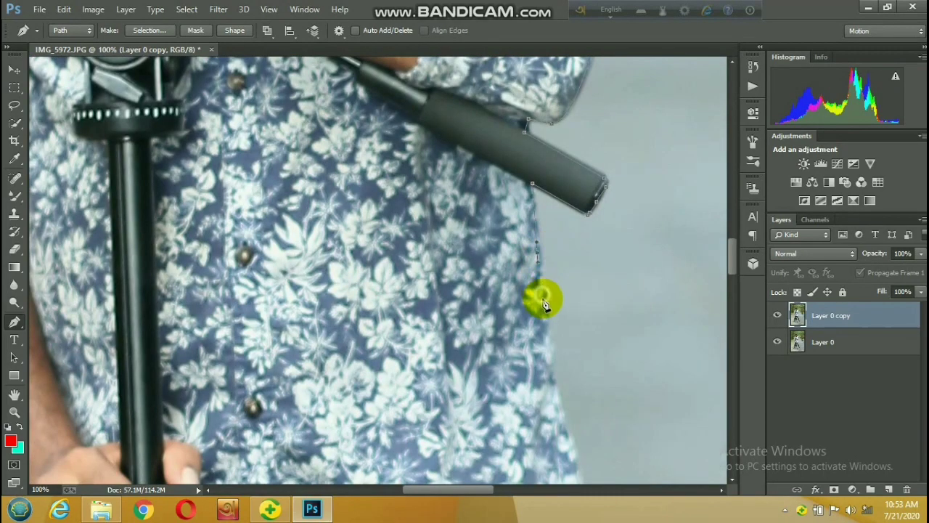
# - Trace the shirt's lower edge and continue down the trouser leg edge
pyautogui.moveTo(592, 412); pyautogui.dragTo(508, 245)
pyautogui.click(535, 331)
pyautogui.click(541, 366)
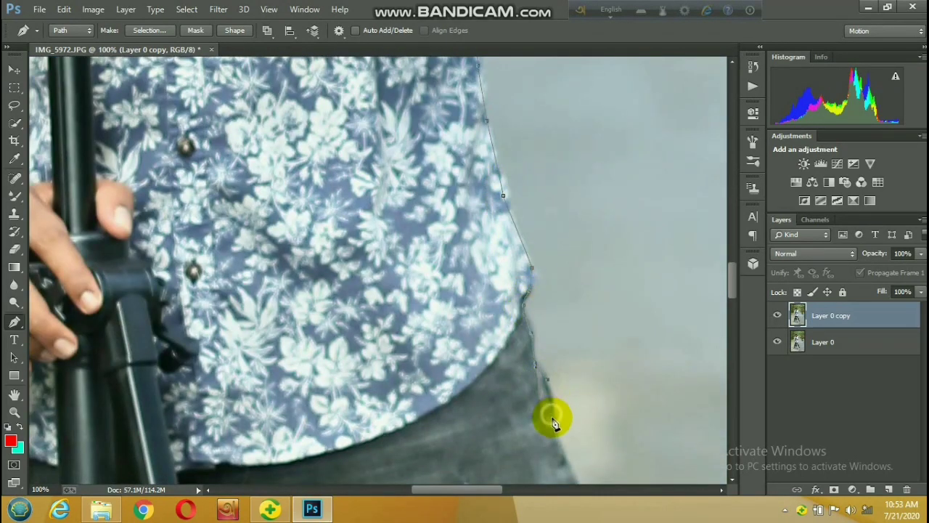
pyautogui.moveTo(552, 415); pyautogui.dragTo(546, 203)
pyautogui.click(556, 266)
pyautogui.click(566, 311)
pyautogui.moveTo(586, 383); pyautogui.dragTo(539, 257)
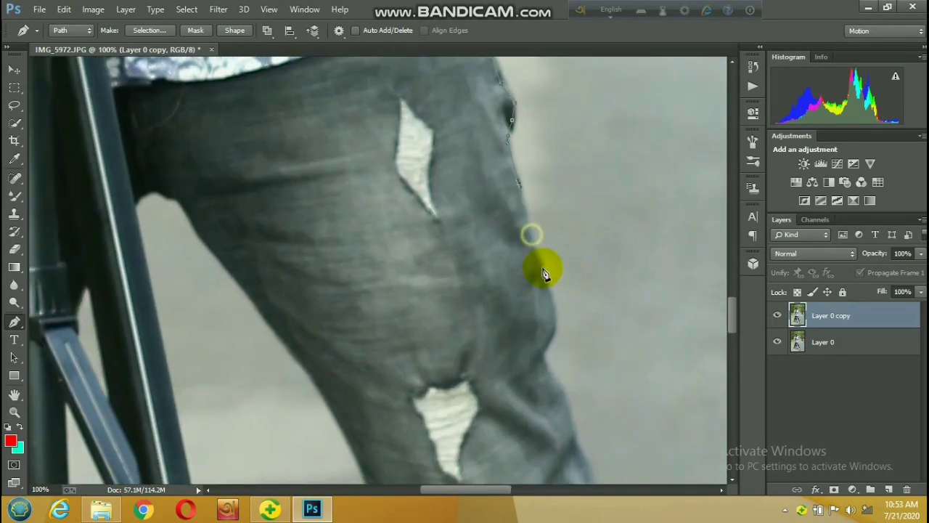
pyautogui.click(543, 282)
pyautogui.click(553, 310)
pyautogui.click(542, 355)
# - Extend the path below the knee patch down to the trouser hem
pyautogui.moveTo(582, 459); pyautogui.dragTo(545, 244)
pyautogui.click(577, 315)
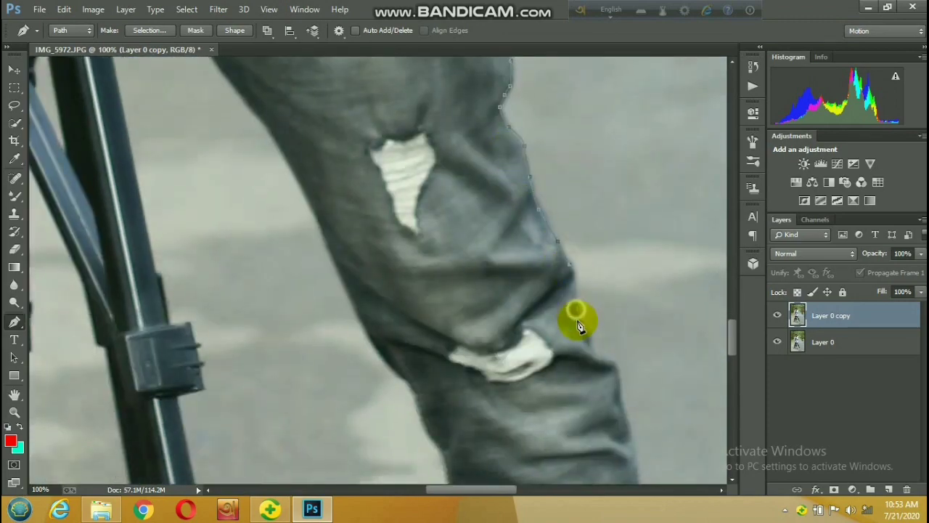
pyautogui.click(622, 384)
pyautogui.moveTo(622, 384)
pyautogui.mouseDown()
pyautogui.moveTo(557, 191)
pyautogui.moveTo(540, 111)
pyautogui.mouseUp()
pyautogui.click(587, 274)
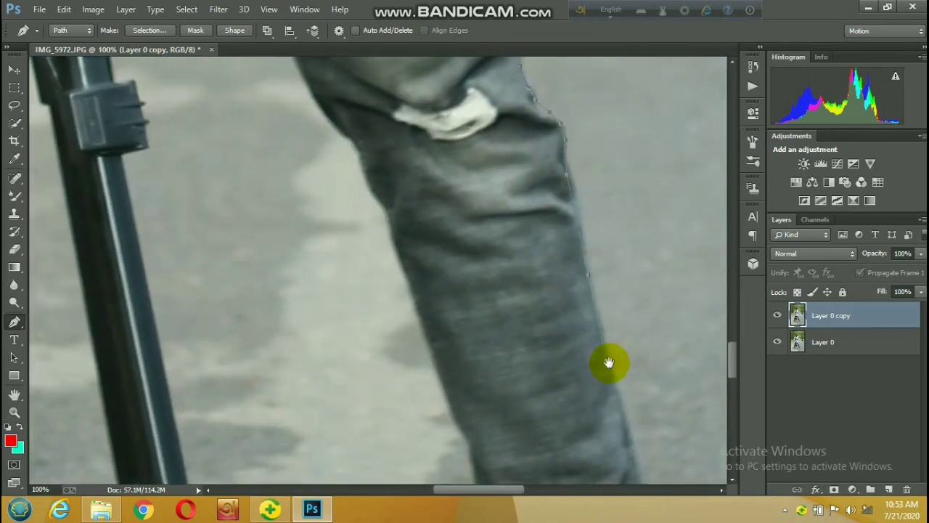
pyautogui.hotkey('ctrl', '-')
pyautogui.click(568, 322)
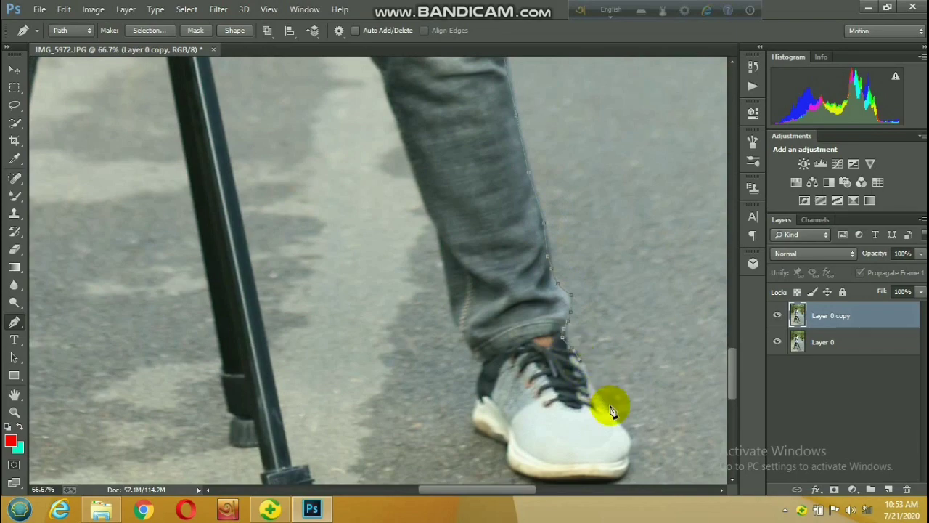
# - Trace around the shoe from its top, curving the toe, along the sole to the heel
pyautogui.hotkey('ctrl', '+')
pyautogui.click(581, 231)
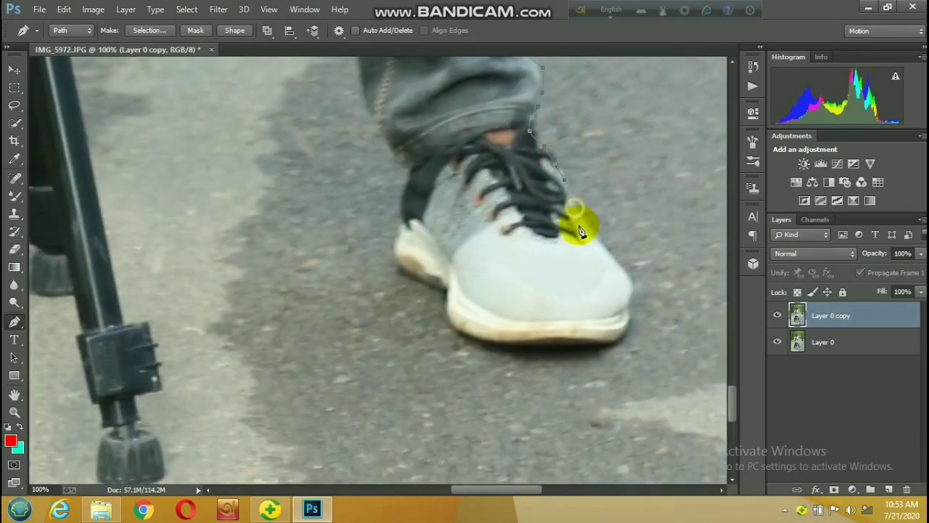
pyautogui.click(600, 242)
pyautogui.moveTo(629, 308); pyautogui.dragTo(616, 330)
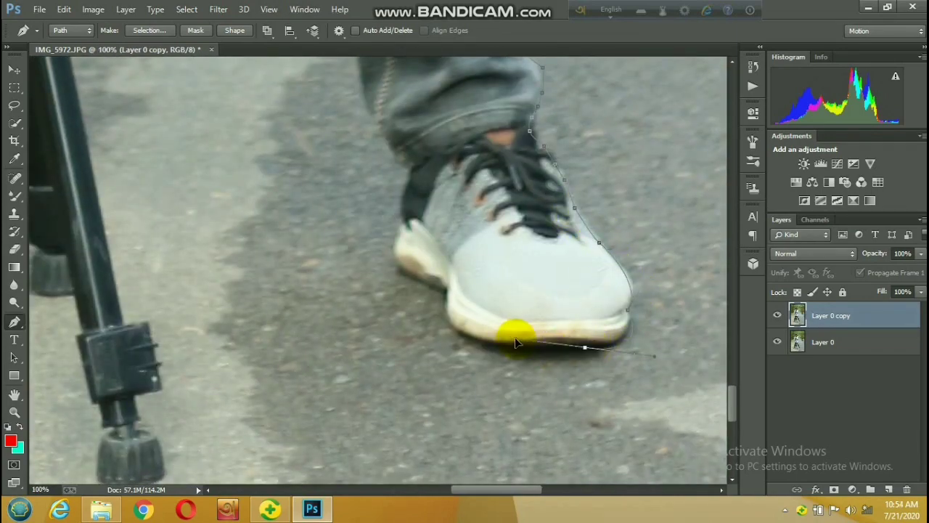
pyautogui.click(548, 356)
pyautogui.click(502, 346)
pyautogui.click(466, 337)
pyautogui.click(444, 293)
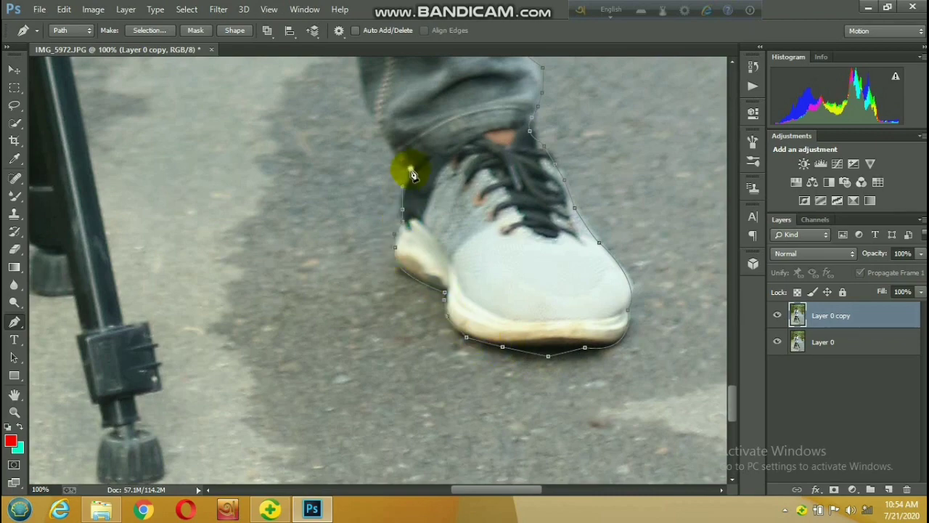
# - Scroll back up and add an anchor along the inner edge of the jeans
pyautogui.scroll(3, 435, 254)
pyautogui.scroll(3, 443, 218)
pyautogui.scroll(3, 457, 283)
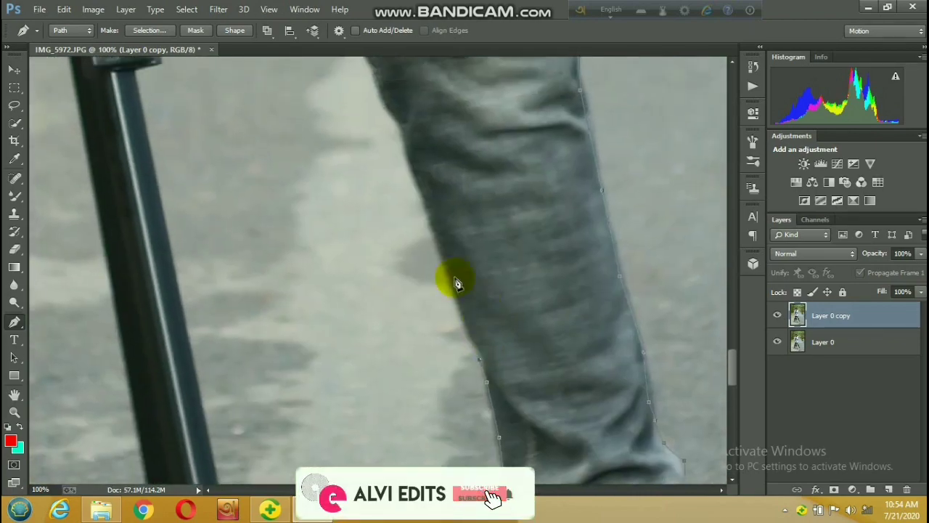
pyautogui.scroll(3, 468, 280)
pyautogui.scroll(3, 442, 297)
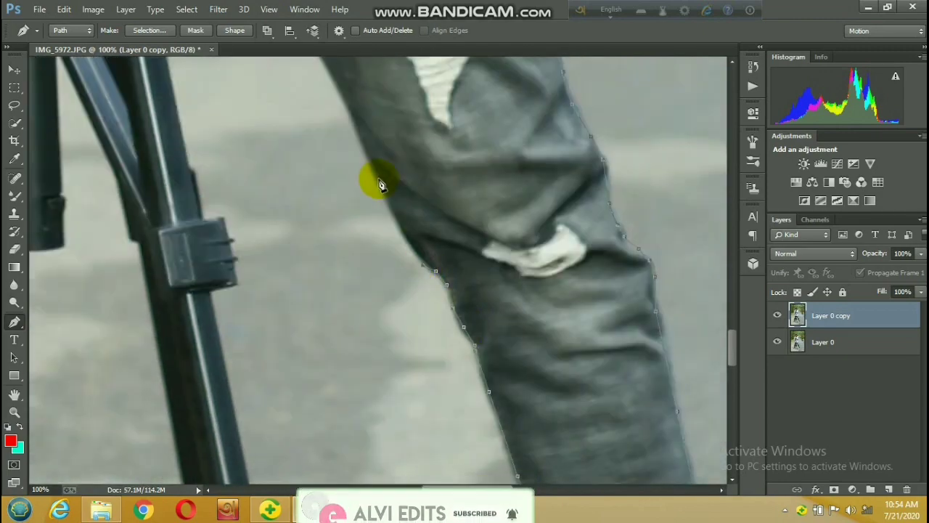
pyautogui.scroll(5, 379, 185)
pyautogui.hscroll(-2, 379, 185)
pyautogui.scroll(5, 325, 167)
pyautogui.hscroll(-2, 325, 166)
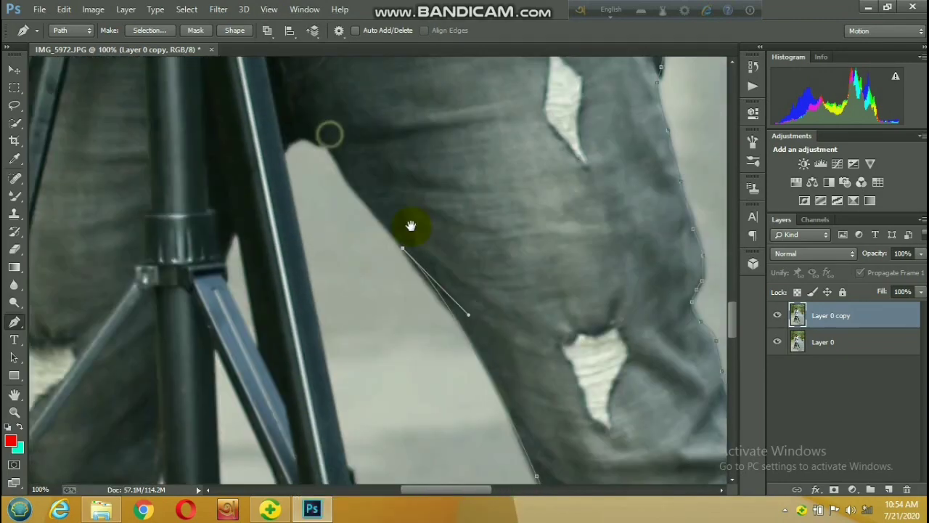
pyautogui.click(344, 171)
pyautogui.scroll(-3, 363, 377)
pyautogui.scroll(-3, 332, 311)
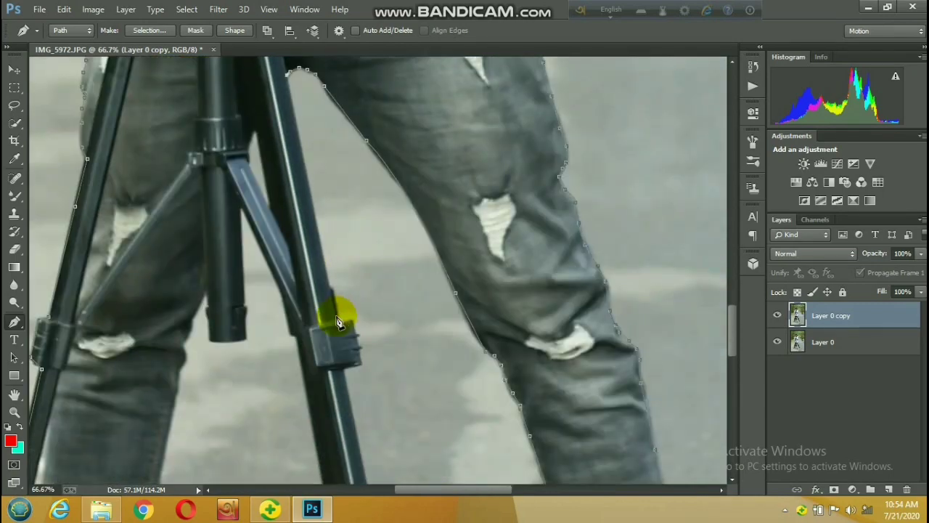
pyautogui.scroll(3, 348, 324)
pyautogui.scroll(-3, 374, 231)
pyautogui.scroll(-3, 339, 228)
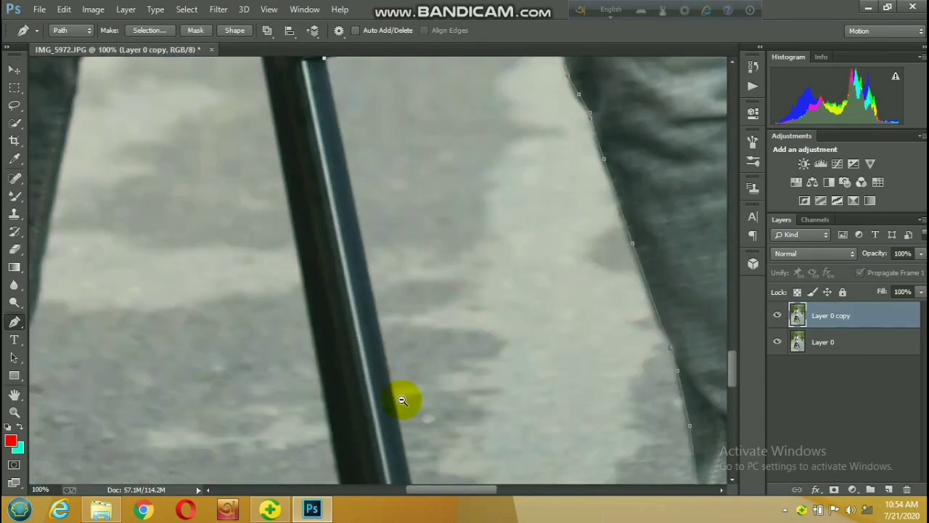
pyautogui.scroll(-3, 398, 394)
pyautogui.scroll(3, 445, 379)
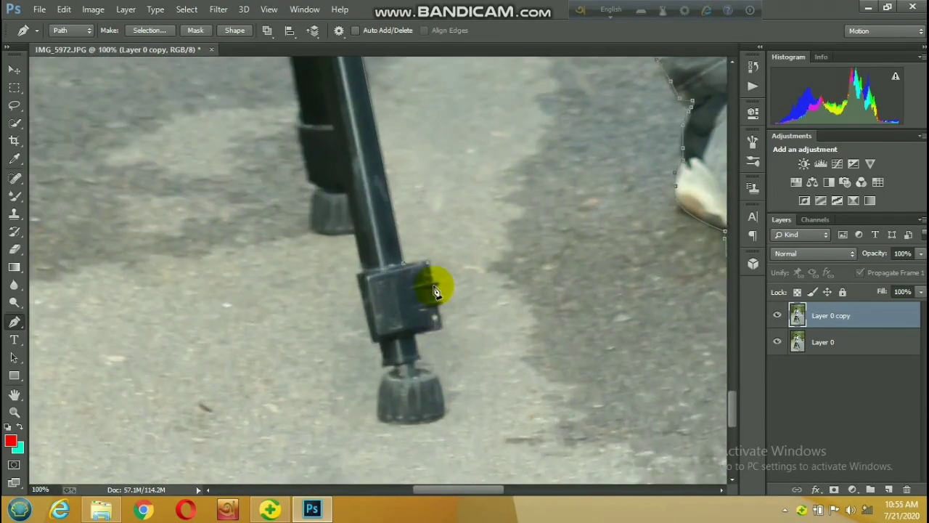
# - Extend the path down past the tripod bracket and around the tripod foot
pyautogui.click(436, 335)
pyautogui.click(434, 374)
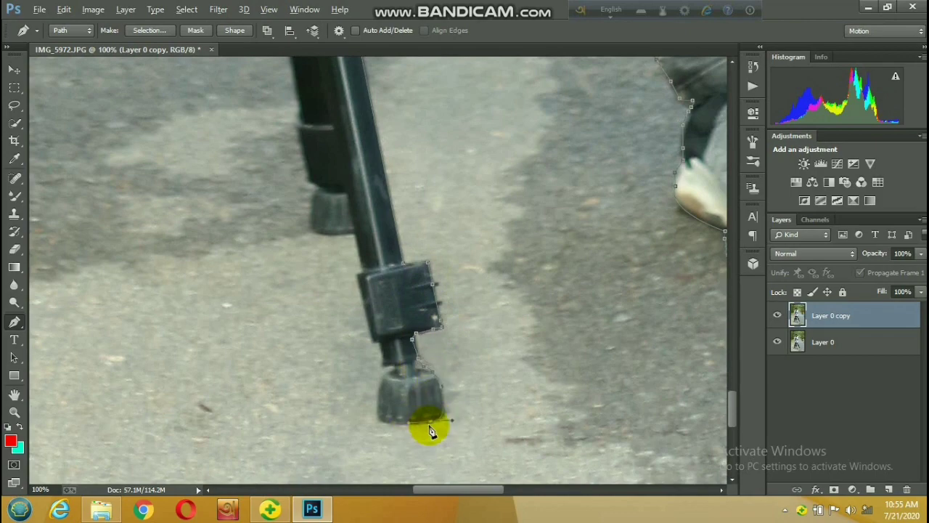
pyautogui.click(377, 419)
pyautogui.click(389, 369)
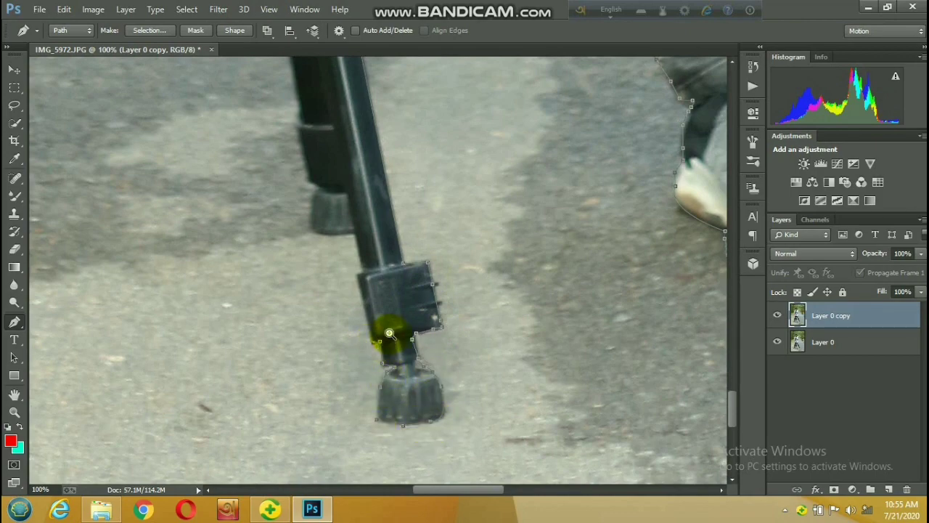
# - Trace anchors around the lower tripod leg
pyautogui.scroll(1, 383, 311)
pyautogui.scroll(3, 331, 154)
pyautogui.click(361, 361)
pyautogui.click(278, 361)
pyautogui.click(273, 304)
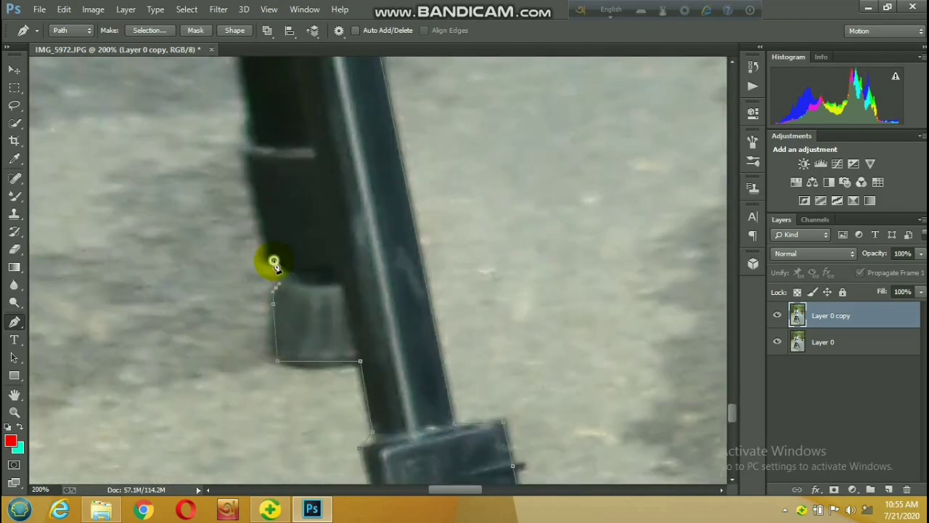
# - Continue the path up the tripod leg and along the centre column's right edge
pyautogui.hotkey('ctrl', '-')
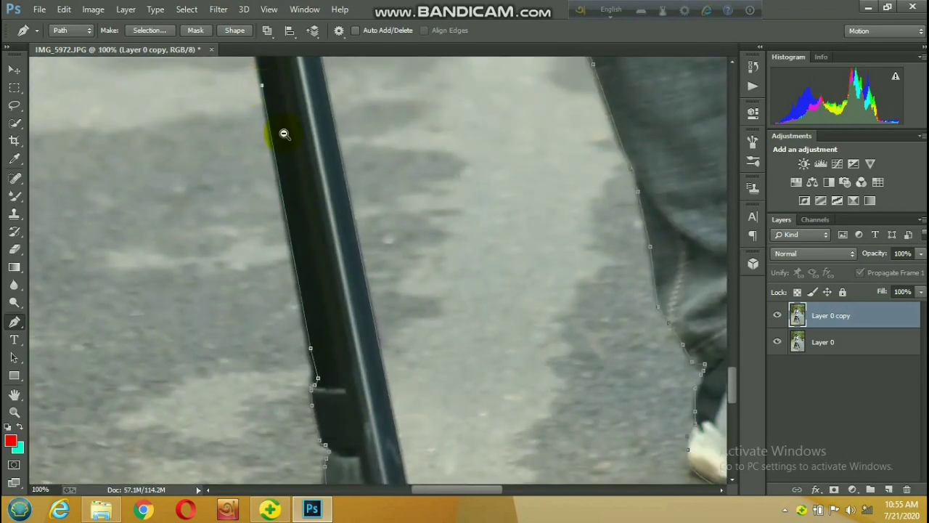
pyautogui.scroll(-2, 284, 134)
pyautogui.scroll(1, 317, 304)
pyautogui.scroll(1, 280, 166)
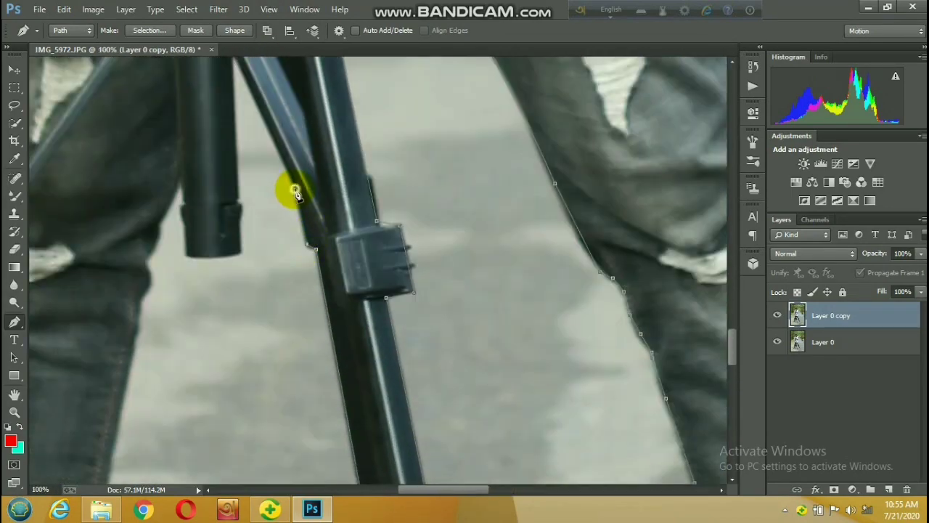
pyautogui.scroll(3, 296, 192)
pyautogui.click(271, 145)
pyautogui.click(275, 294)
pyautogui.click(274, 346)
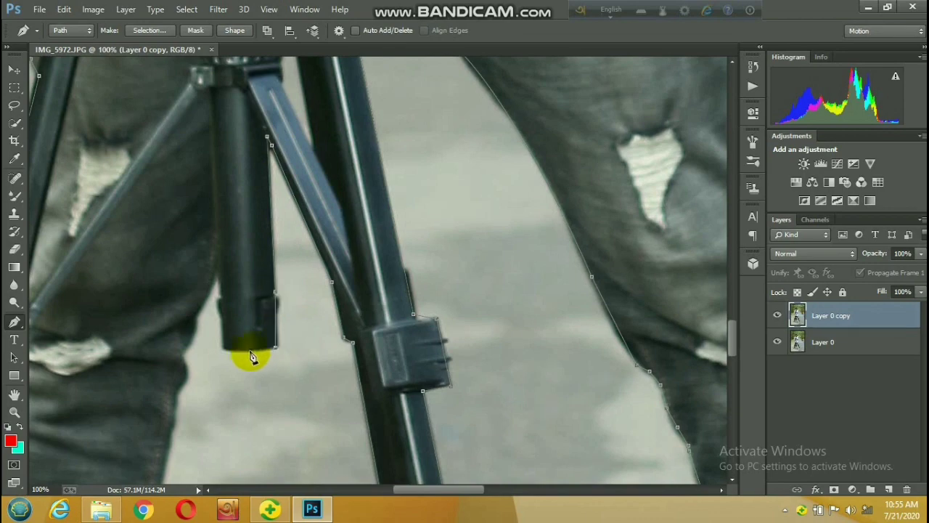
# - Trace the inner edge of the left trouser leg
pyautogui.click(197, 318)
pyautogui.click(189, 332)
pyautogui.click(180, 354)
pyautogui.click(184, 370)
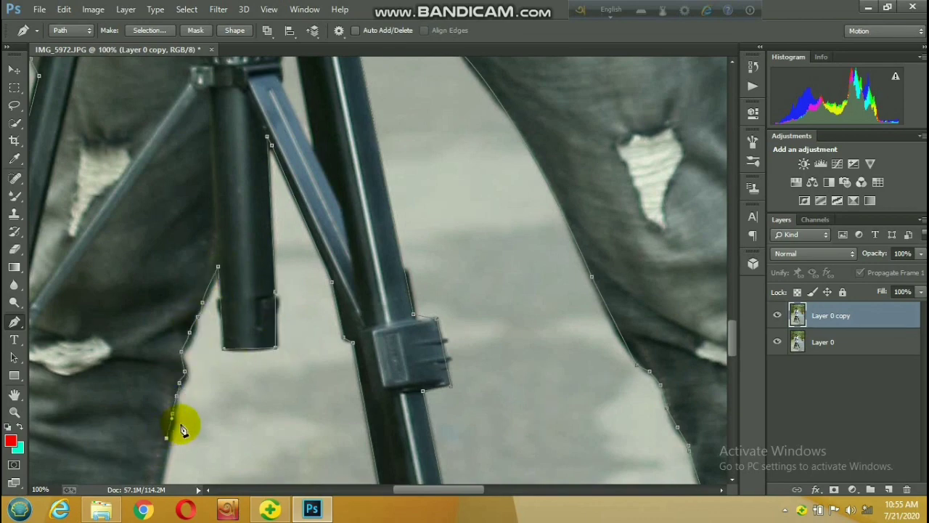
pyautogui.scroll(-3, 182, 428)
pyautogui.scroll(-1, 207, 421)
# - Trace the path down the heel and shoe edge and along the shoe sole
pyautogui.click(218, 230)
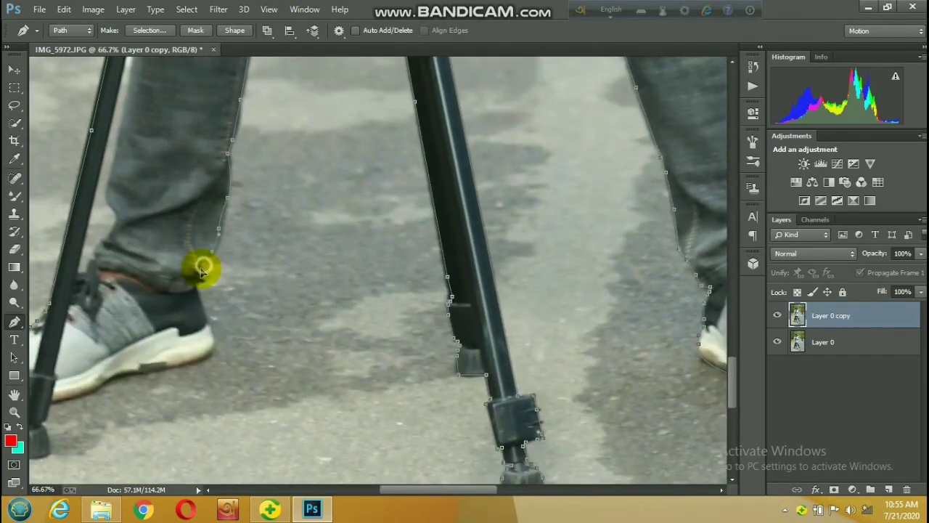
pyautogui.click(202, 264)
pyautogui.click(197, 289)
pyautogui.click(209, 327)
pyautogui.click(203, 359)
pyautogui.click(169, 368)
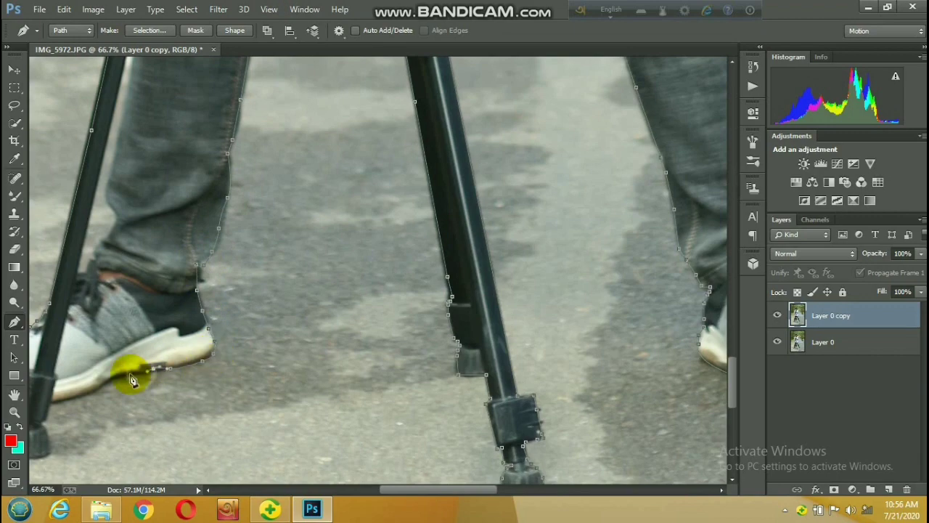
pyautogui.click(93, 390)
pyautogui.click(64, 396)
pyautogui.click(49, 402)
pyautogui.scroll(1, 58, 405)
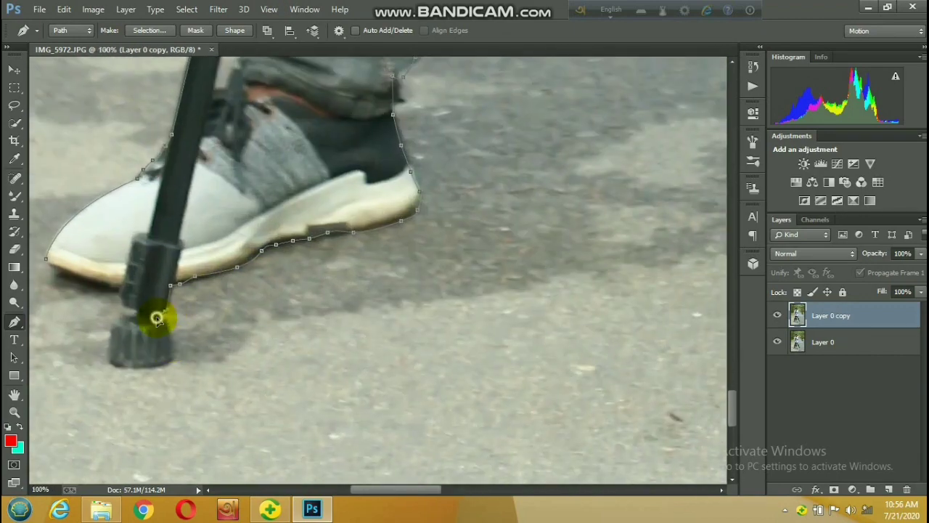
# - Wrap the path around the tripod foot and along the jeans–tripod leg edge
pyautogui.click(163, 363)
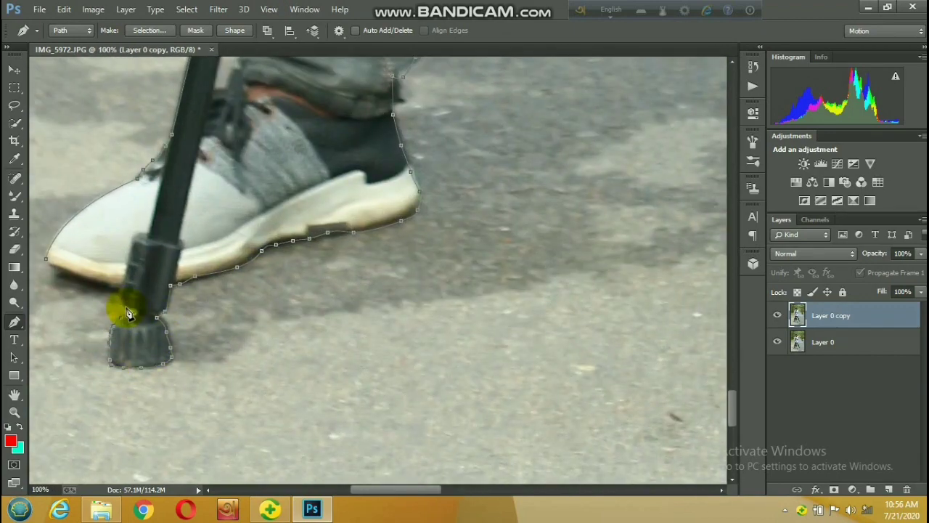
pyautogui.scroll(-1, 61, 269)
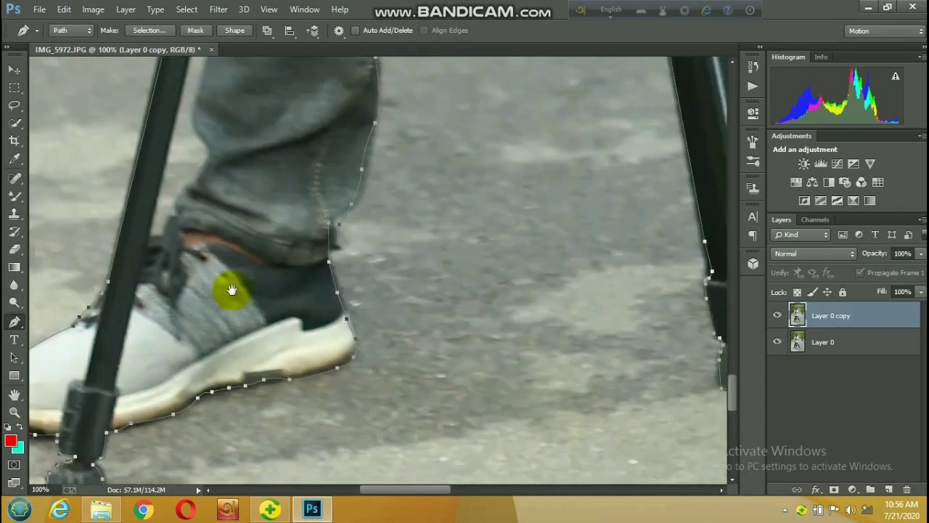
pyautogui.scroll(1, 135, 349)
pyautogui.scroll(2, 196, 144)
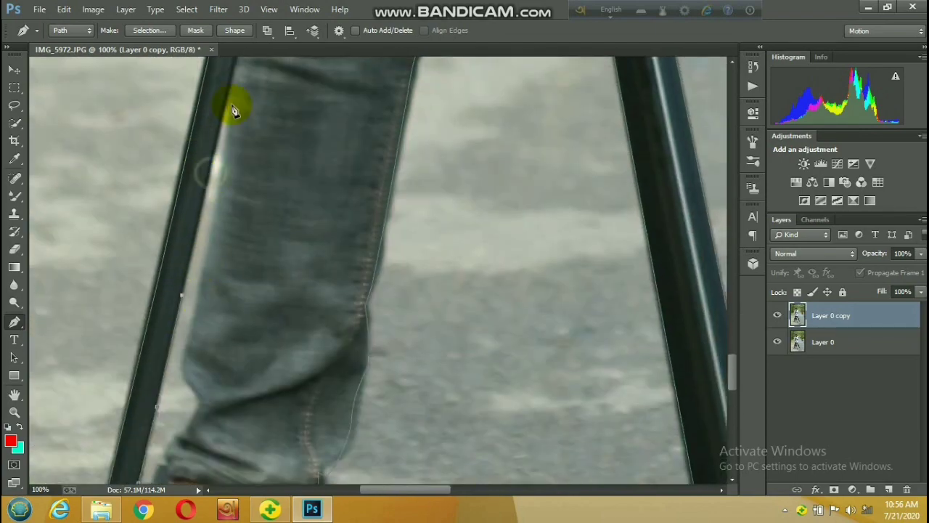
pyautogui.click(202, 283)
pyautogui.click(186, 356)
pyautogui.click(196, 395)
pyautogui.click(180, 434)
# - Carry the path up between arm and shirt to the sleeve edge, then view the legs again
pyautogui.moveTo(163, 467); pyautogui.dragTo(269, 281)
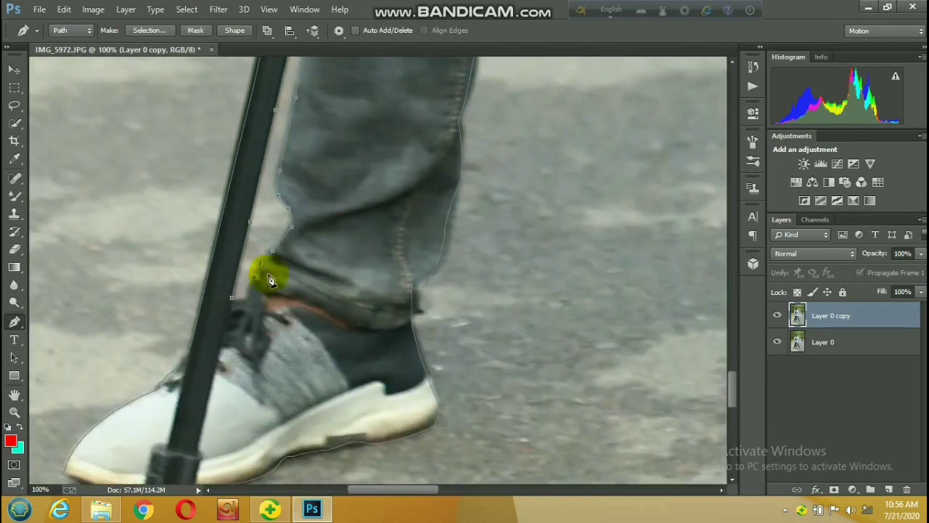
pyautogui.scroll(3, 385, 104)
pyautogui.scroll(3, 342, 213)
pyautogui.scroll(1, 349, 297)
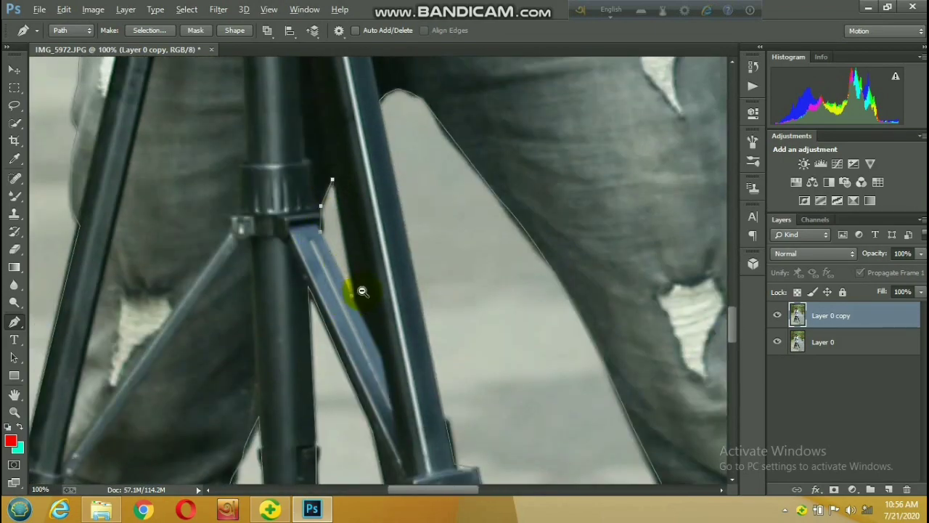
pyautogui.scroll(-1, 362, 291)
pyautogui.scroll(-1, 379, 272)
pyautogui.scroll(-2, 392, 211)
pyautogui.scroll(2, 317, 225)
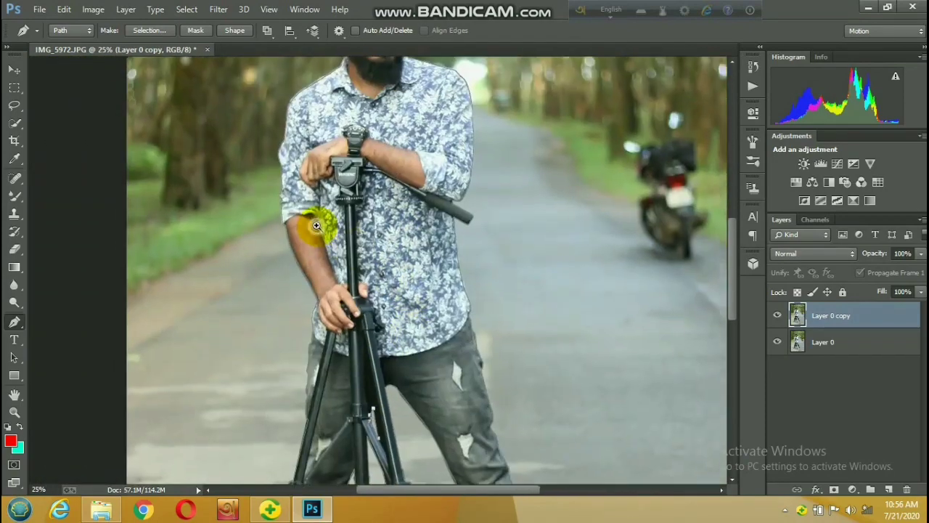
pyautogui.scroll(3, 316, 226)
pyautogui.scroll(1, 321, 228)
pyautogui.click(320, 219)
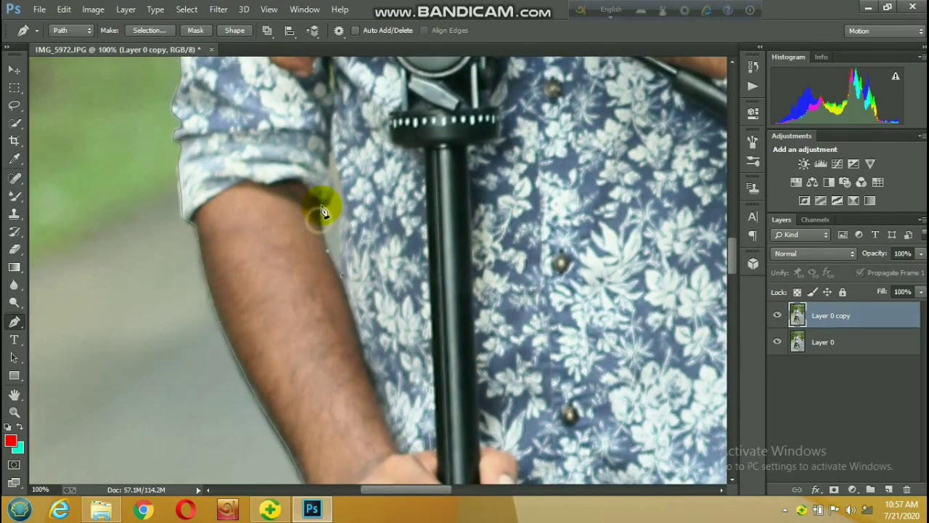
pyautogui.click(328, 189)
pyautogui.click(327, 169)
pyautogui.click(331, 149)
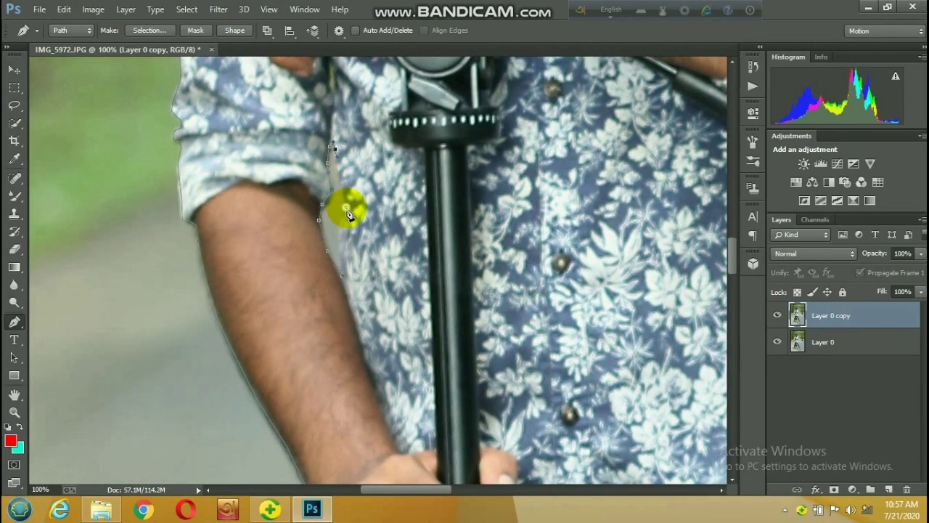
pyautogui.scroll(-2, 342, 283)
pyautogui.moveTo(366, 245)
pyautogui.mouseDown()
pyautogui.moveTo(342, 342)
pyautogui.moveTo(415, 286)
pyautogui.moveTo(410, 230)
pyautogui.mouseUp()
pyautogui.scroll(-3, 410, 230)
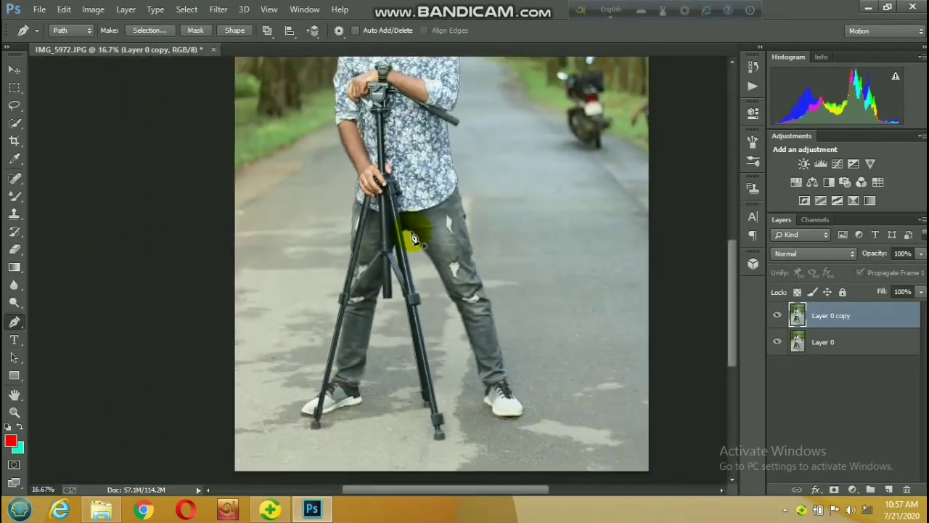
# - Convert the pen path to a selection and brush the hairline edges in Refine Edge
pyautogui.hotkey('ctrl', 'Return')
pyautogui.moveTo(446, 155); pyautogui.dragTo(489, 300)
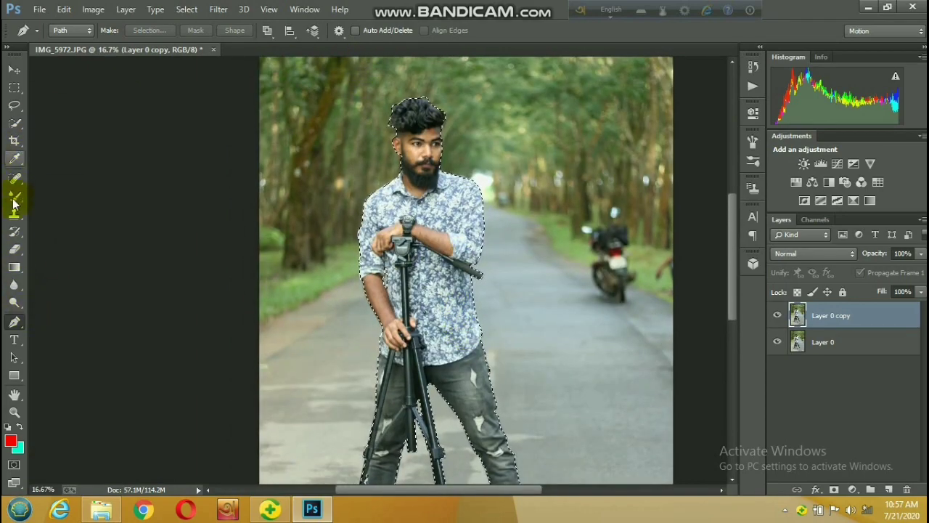
pyautogui.click(14, 123)
pyautogui.click(332, 31)
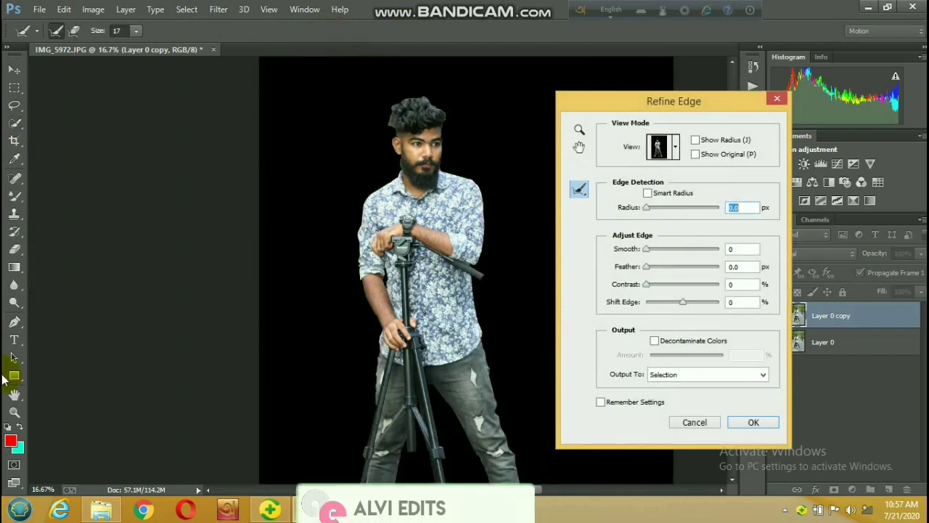
pyautogui.scroll(1, 411, 118)
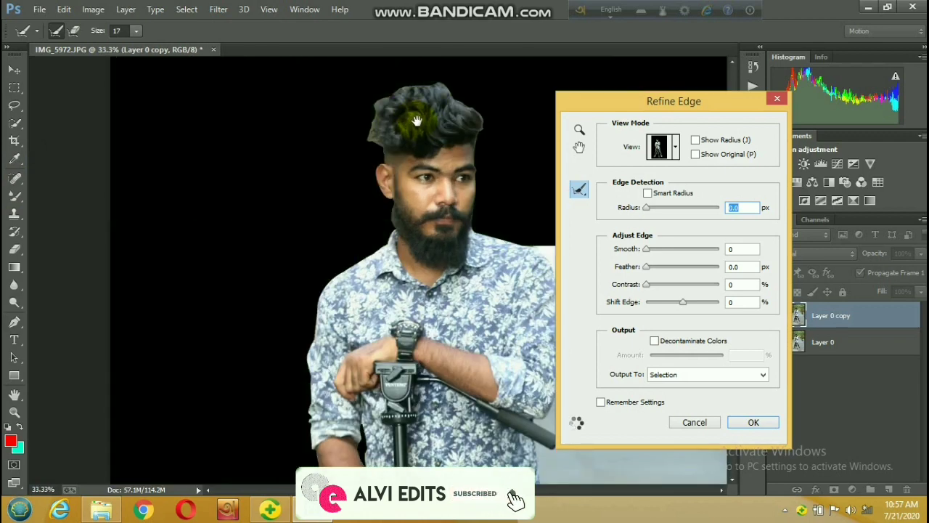
pyautogui.scroll(1, 421, 122)
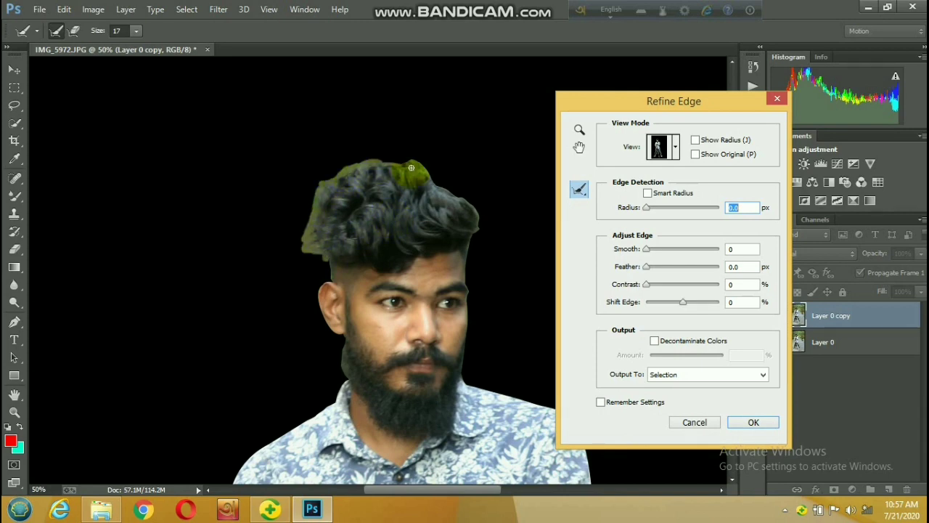
pyautogui.moveTo(410, 158); pyautogui.dragTo(438, 183)
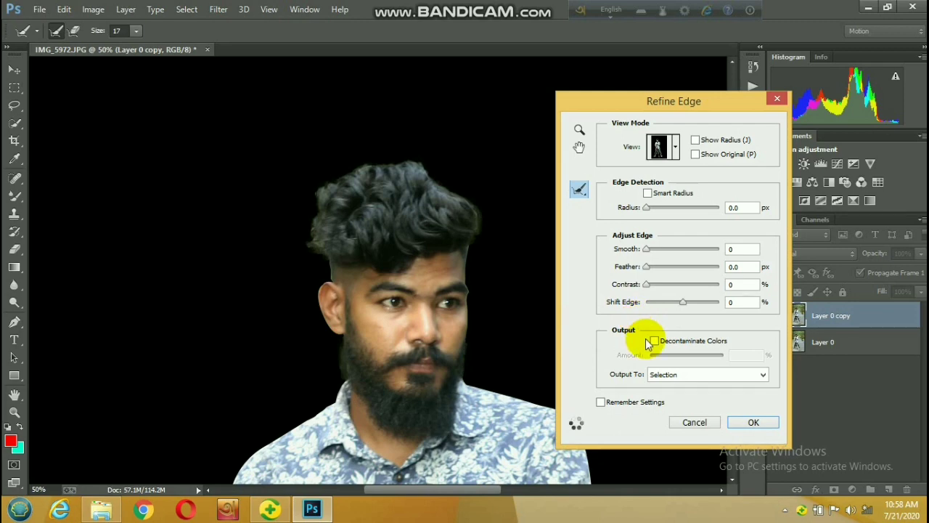
# - Accept the Refine Edge result and zoom out to the full photo with the man selected
pyautogui.click(741, 421)
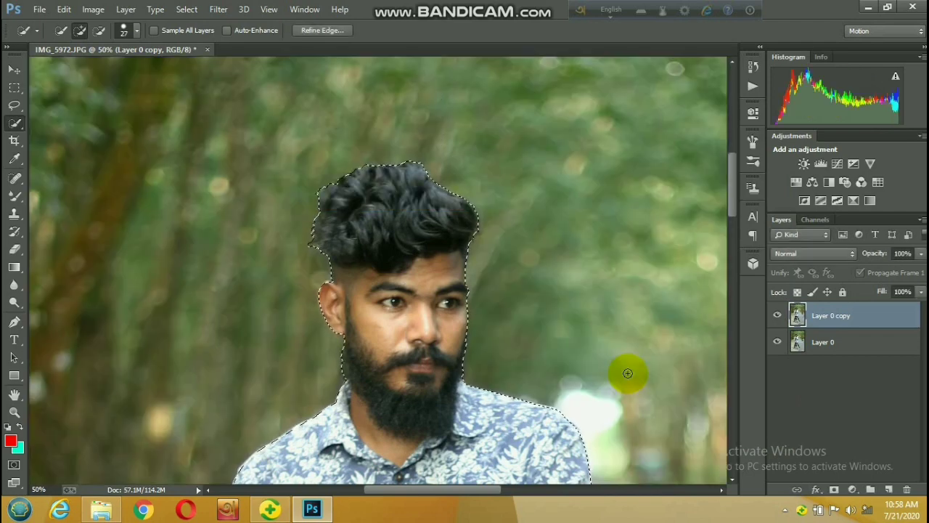
pyautogui.scroll(-2, 406, 313)
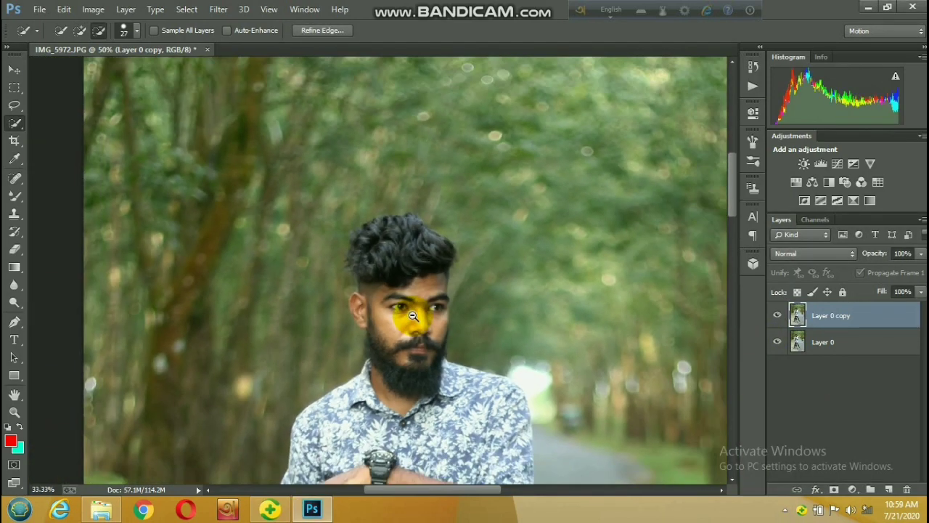
pyautogui.scroll(-1, 413, 316)
pyautogui.scroll(-2, 413, 316)
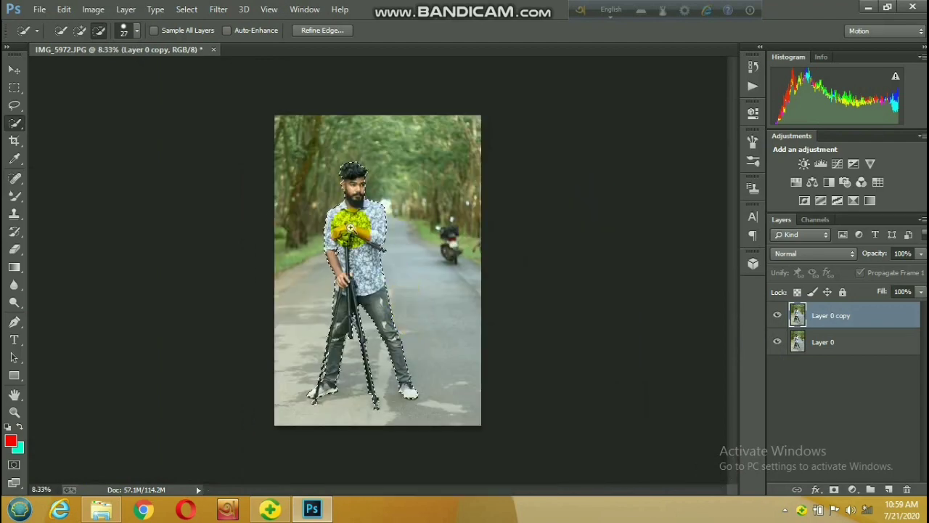
pyautogui.scroll(1, 451, 231)
pyautogui.click(887, 322)
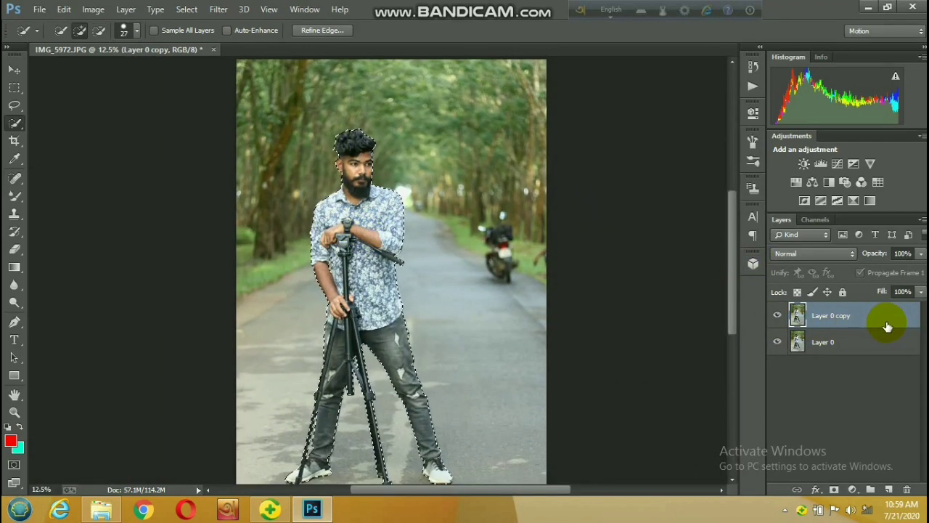
# - Copy the man and tripod to Layer 1, checking it by toggling Layer 0 copy and Layer 0
pyautogui.hotkey('ctrl', 'j')
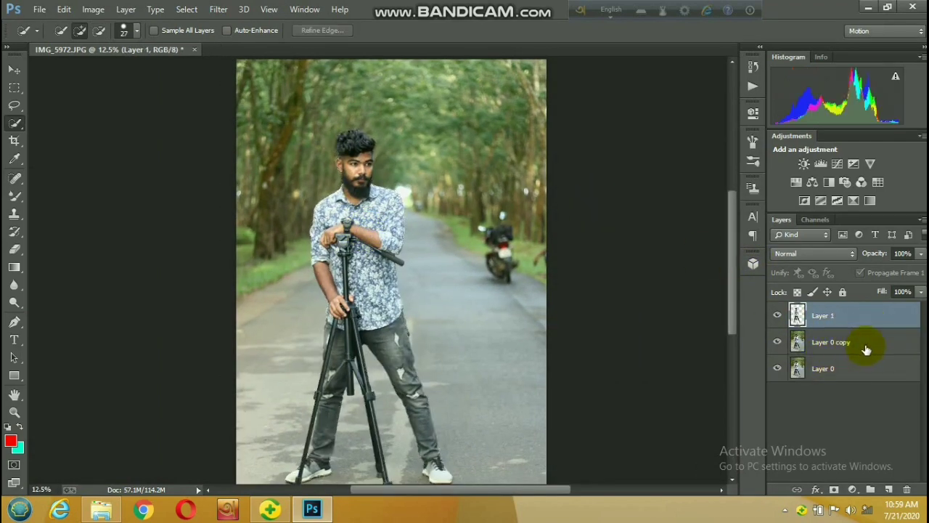
pyautogui.click(775, 344)
pyautogui.click(775, 369)
pyautogui.scroll(-1, 433, 300)
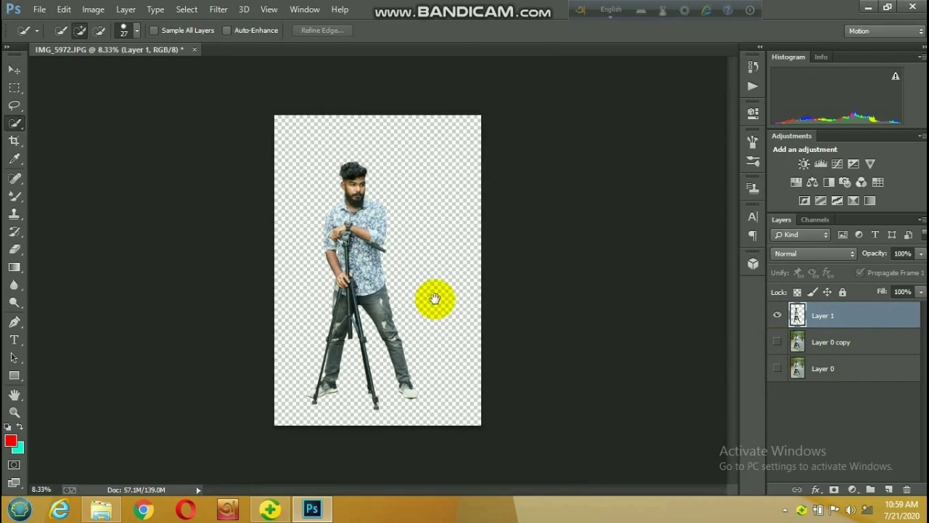
pyautogui.click(775, 368)
pyautogui.click(776, 342)
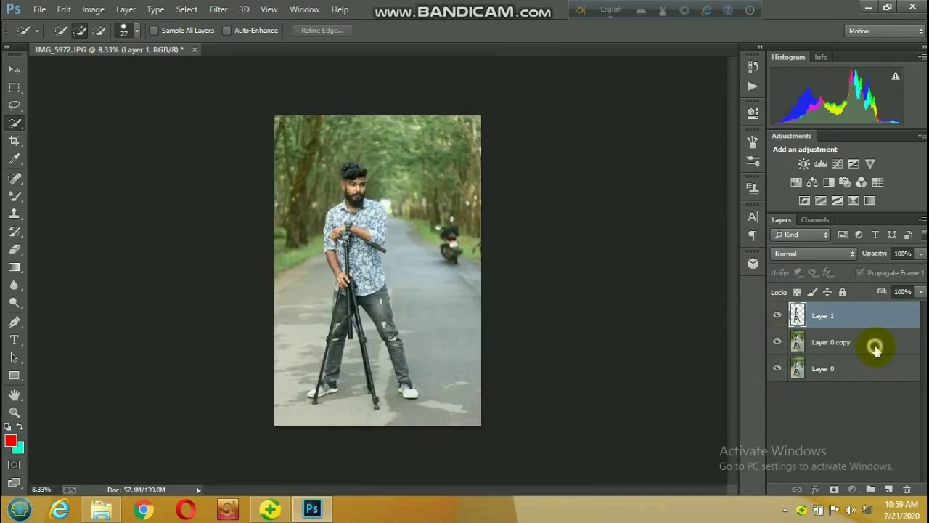
pyautogui.click(834, 352)
# - Select the lower road strip with a rectangular marquee and feather it 2 px
pyautogui.click(14, 87)
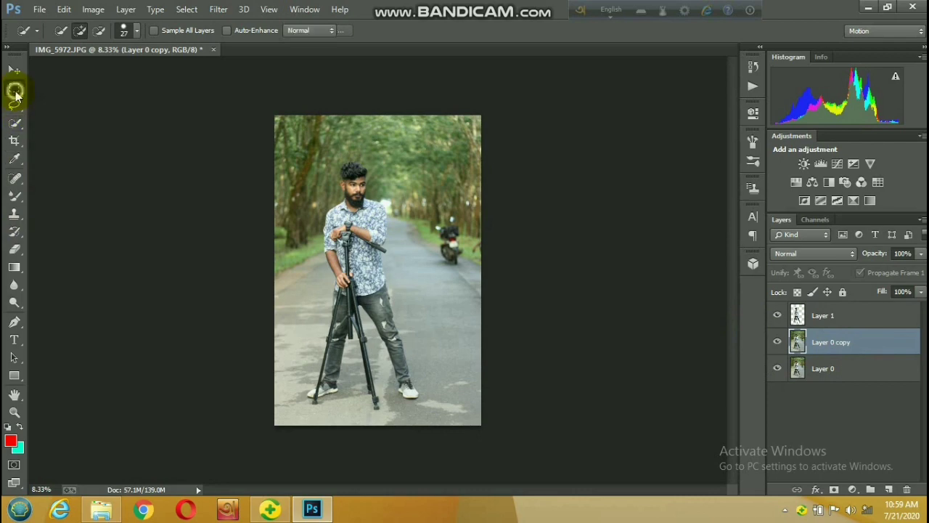
pyautogui.moveTo(268, 340); pyautogui.dragTo(506, 452)
pyautogui.rightClick(407, 401)
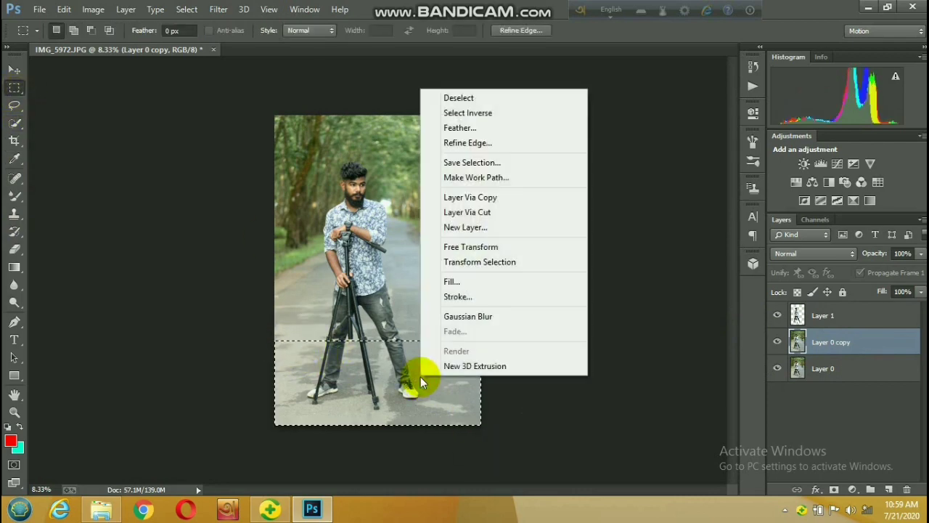
pyautogui.click(502, 127)
pyautogui.write('200')
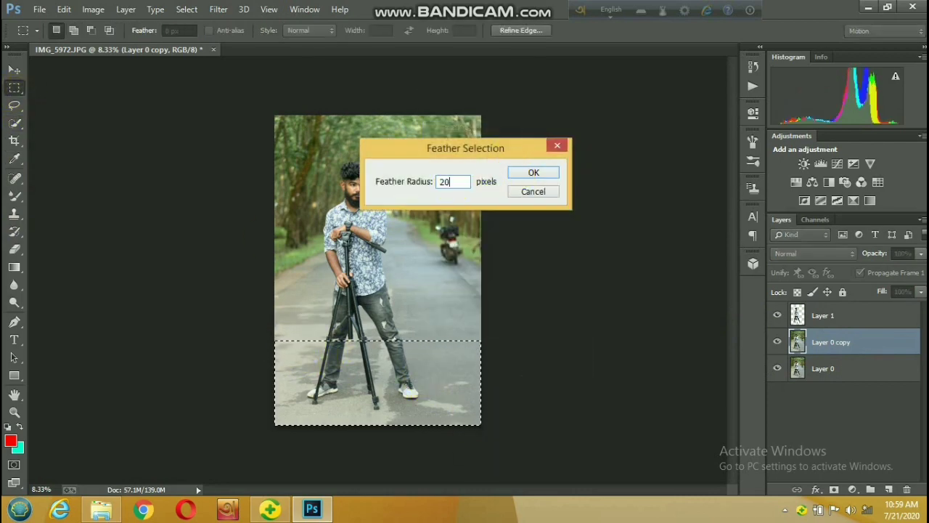
pyautogui.press('BackSpace')
pyautogui.press('BackSpace')
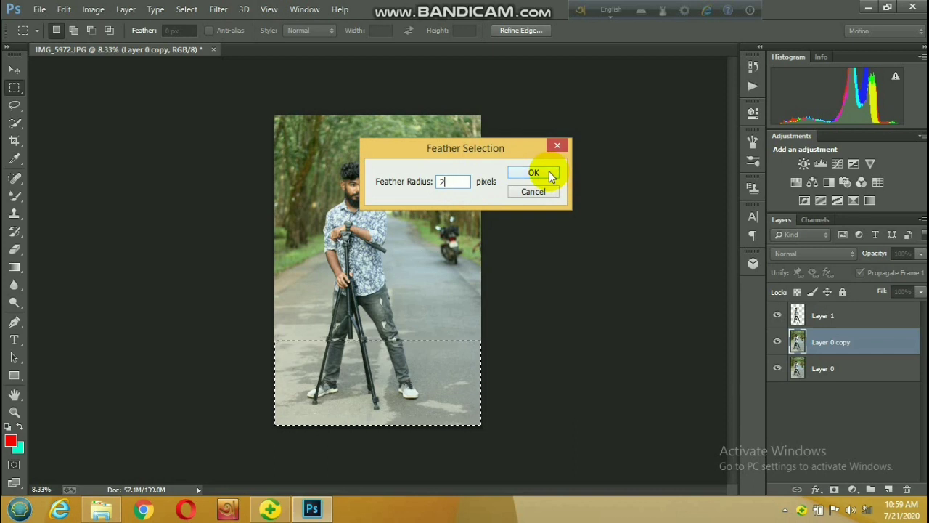
pyautogui.write('50')
pyautogui.click(548, 174)
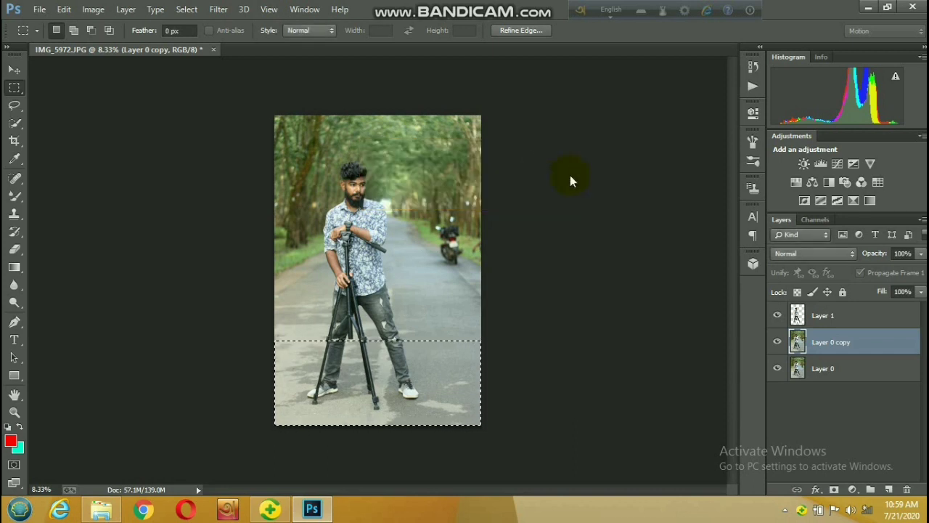
# - Copy the feathered strip to Layer 2 and hide Layer 0 copy and Layer 0
pyautogui.hotkey('ctrl', 'j')
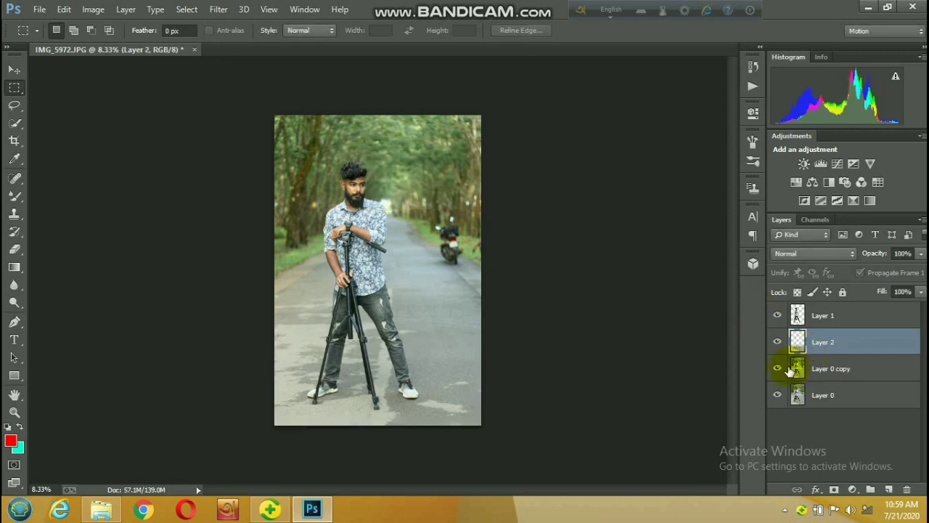
pyautogui.click(776, 369)
pyautogui.click(776, 394)
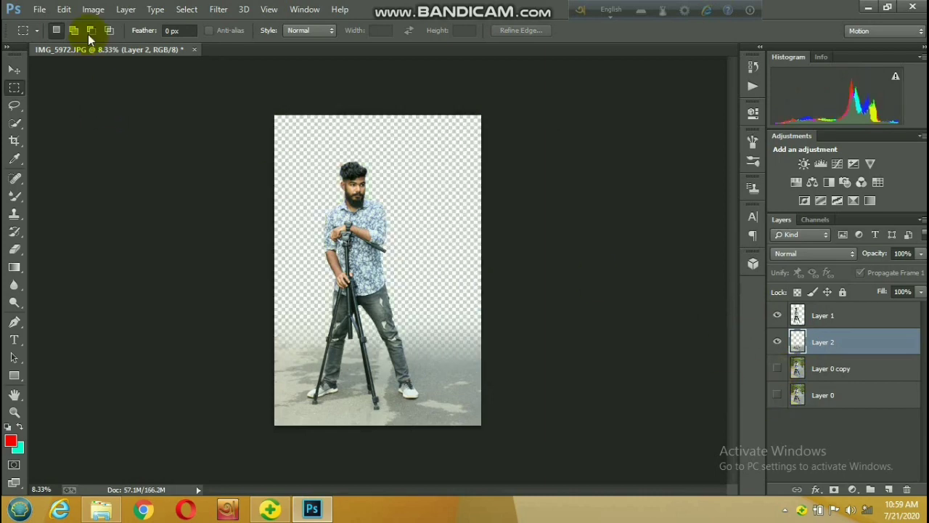
pyautogui.click(39, 9)
# - Open the airplane background image
pyautogui.click(54, 37)
pyautogui.click(628, 195)
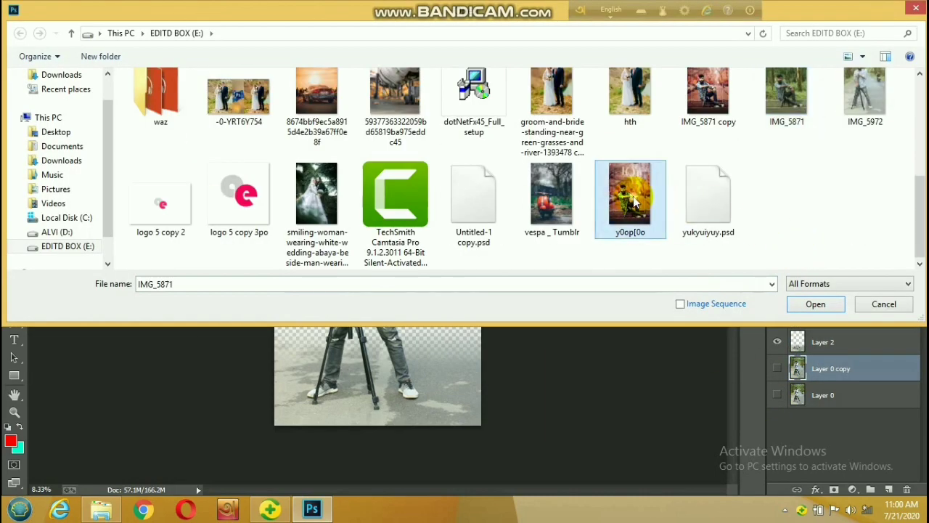
pyautogui.click(548, 200)
pyautogui.click(395, 102)
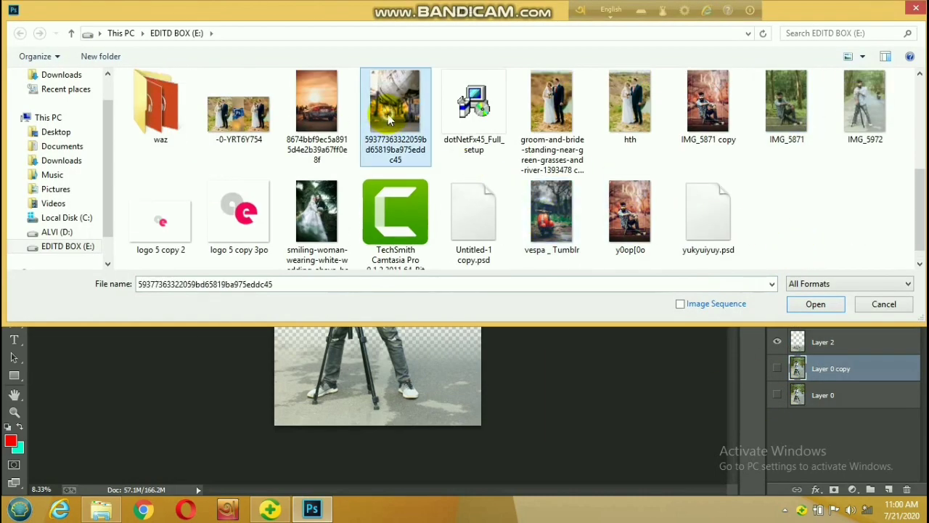
pyautogui.click(815, 304)
# - Place the airplane image as Layer 3, enlarged to fill the canvas and moved up
pyautogui.moveTo(83, 165)
pyautogui.mouseDown()
pyautogui.moveTo(364, 186)
pyautogui.moveTo(468, 169)
pyautogui.moveTo(458, 258)
pyautogui.mouseUp()
pyautogui.click(280, 68)
pyautogui.moveTo(475, 139); pyautogui.dragTo(492, 131)
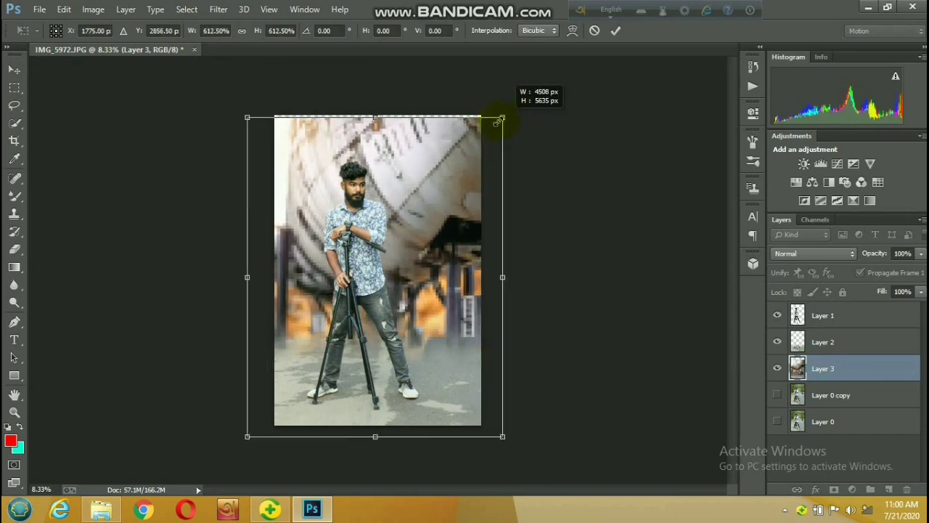
pyautogui.moveTo(451, 190); pyautogui.dragTo(451, 145)
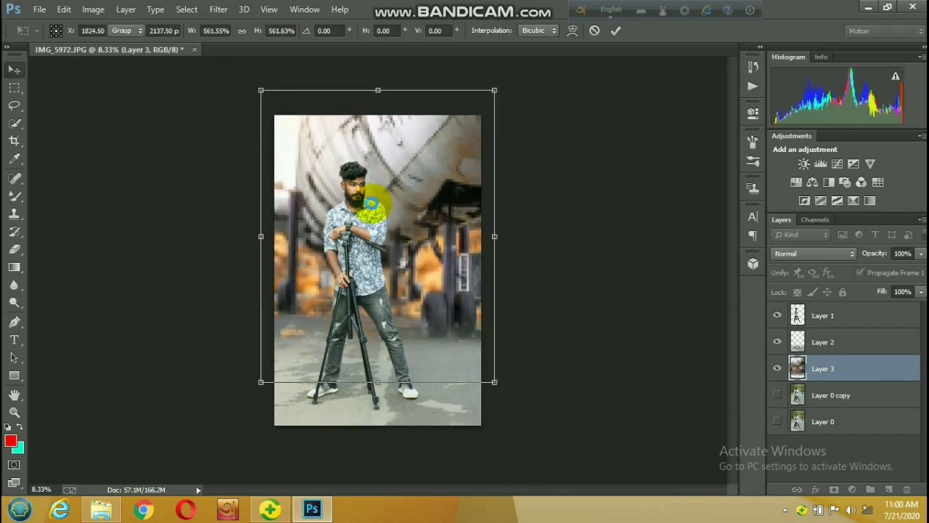
pyautogui.press('Return')
# - Fade Layer 2 into the backdrop with a black-to-white gradient mask, then apply the mask
pyautogui.click(197, 30)
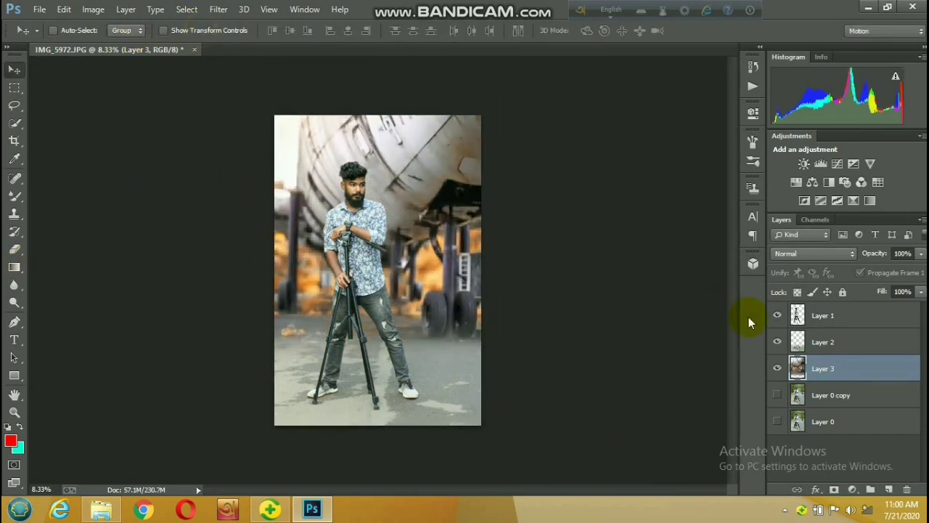
pyautogui.click(827, 343)
pyautogui.click(836, 490)
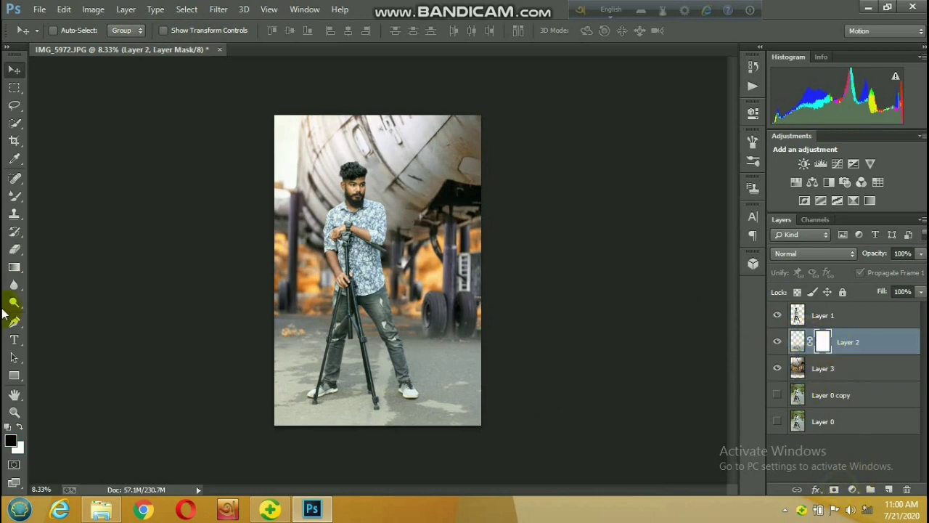
pyautogui.click(15, 269)
pyautogui.moveTo(410, 299); pyautogui.dragTo(411, 390)
pyautogui.moveTo(415, 316); pyautogui.dragTo(421, 351)
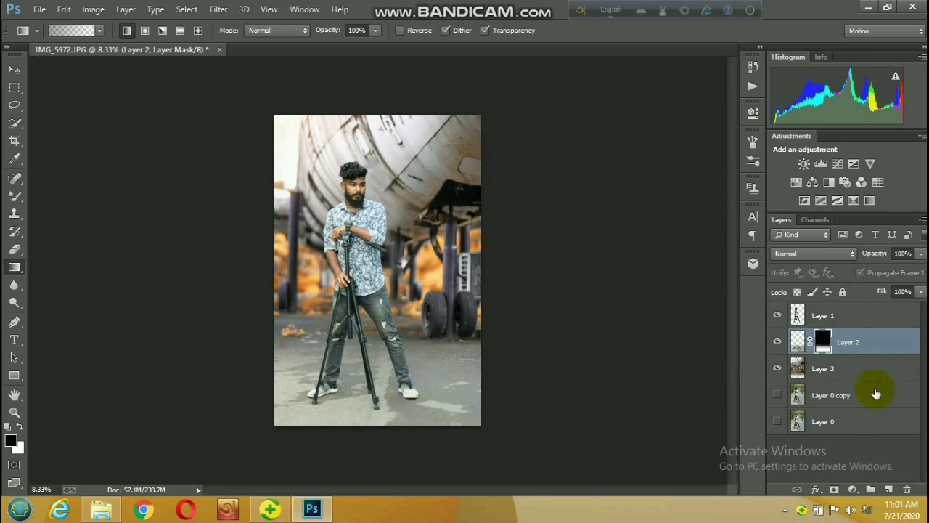
pyautogui.rightClick(822, 341)
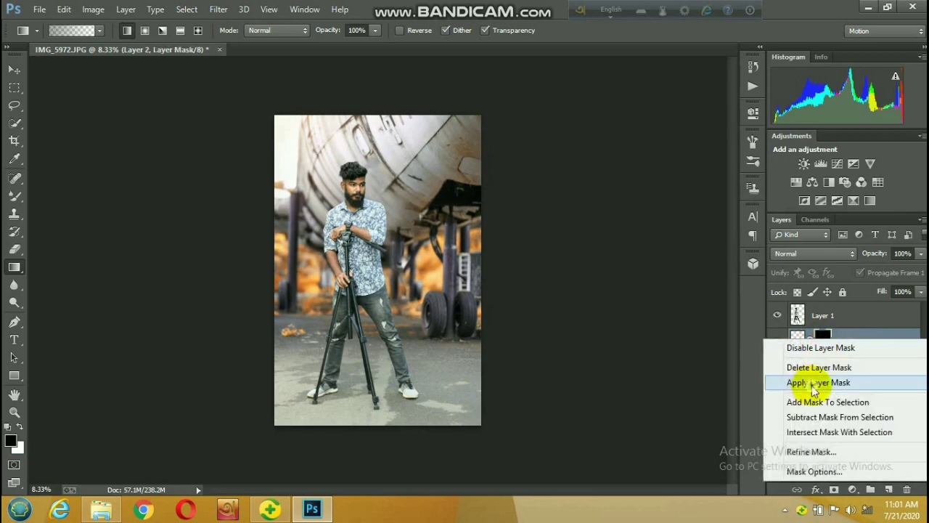
pyautogui.click(806, 381)
# - Darken Layer 2 with Hue/Saturation: lightness -21, lower saturation and shifted hue
pyautogui.click(96, 10)
pyautogui.click(296, 113)
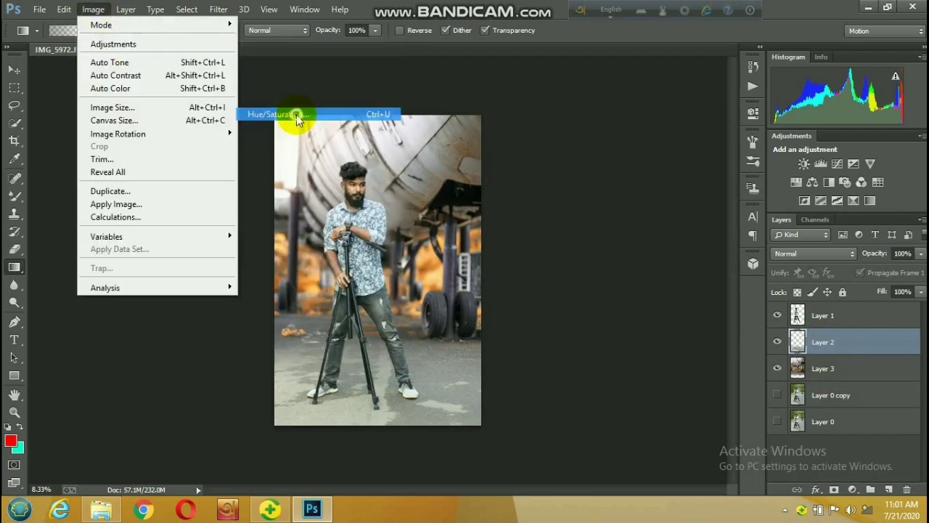
pyautogui.moveTo(742, 272); pyautogui.dragTo(733, 268)
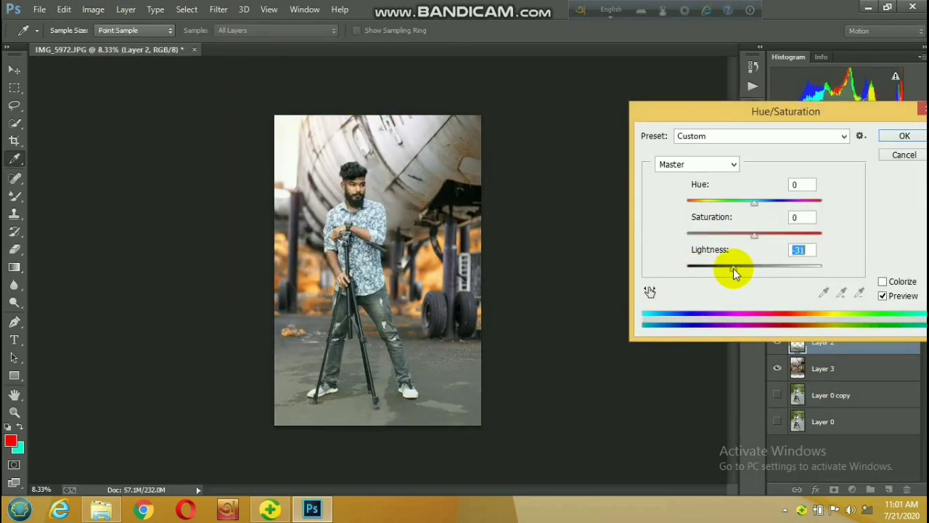
pyautogui.moveTo(755, 234)
pyautogui.mouseDown()
pyautogui.moveTo(729, 244)
pyautogui.moveTo(752, 235)
pyautogui.mouseUp()
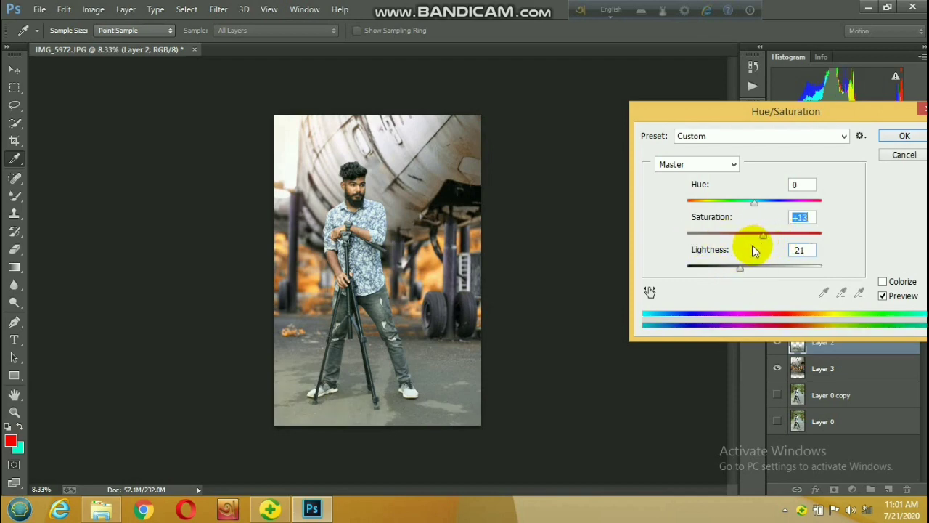
pyautogui.moveTo(754, 202)
pyautogui.mouseDown()
pyautogui.moveTo(798, 205)
pyautogui.moveTo(744, 203)
pyautogui.mouseUp()
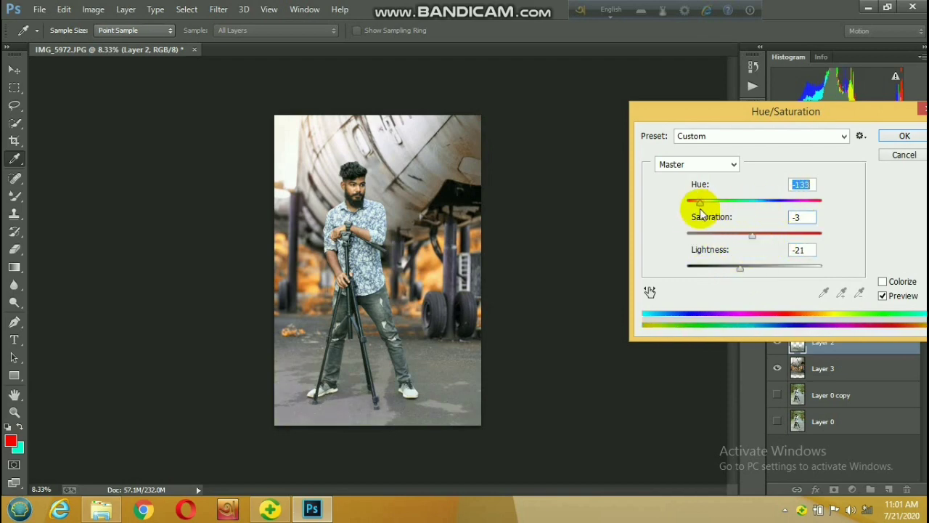
# - Confirm Hue/Saturation, then blur the Layer 3 airplane backdrop with a 10-pixel Gaussian Blur
pyautogui.click(905, 136)
pyautogui.press('g')
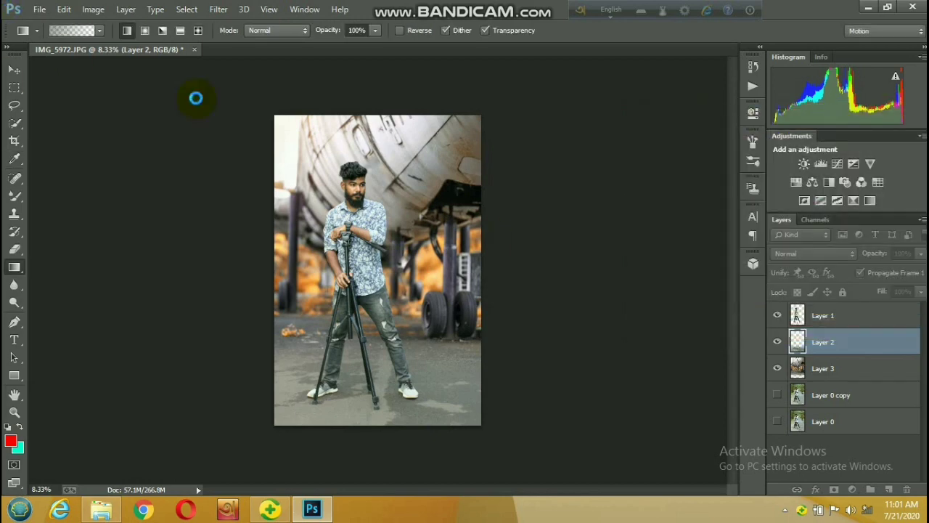
pyautogui.click(831, 368)
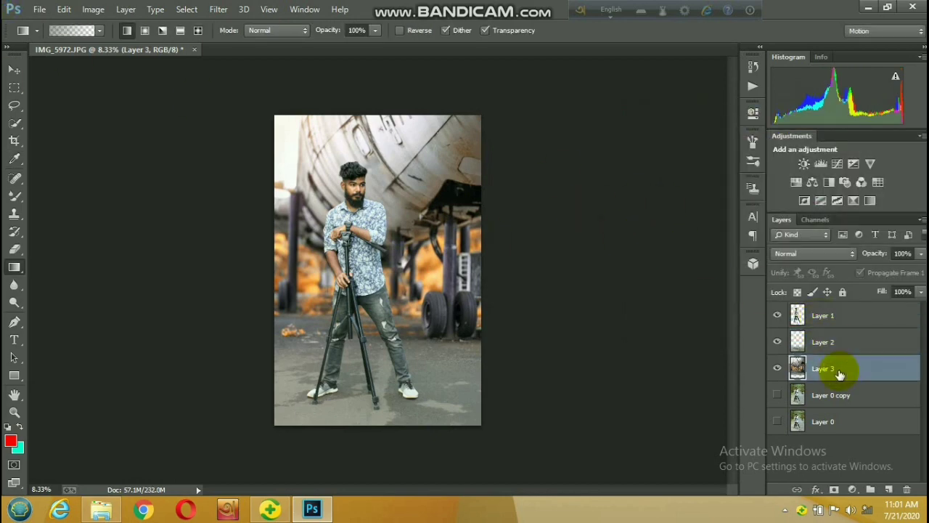
pyautogui.click(218, 12)
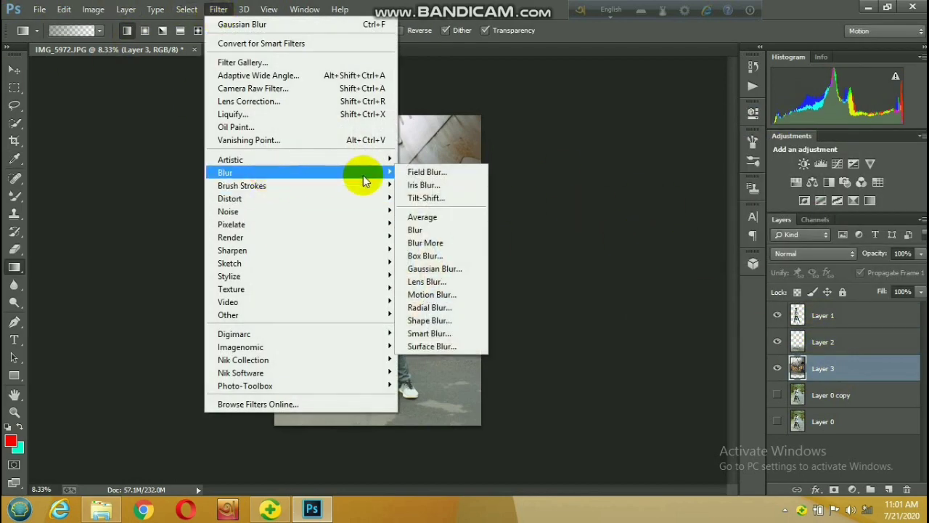
pyautogui.click(435, 280)
pyautogui.moveTo(613, 328)
pyautogui.mouseDown()
pyautogui.moveTo(602, 323)
pyautogui.moveTo(615, 323)
pyautogui.mouseUp()
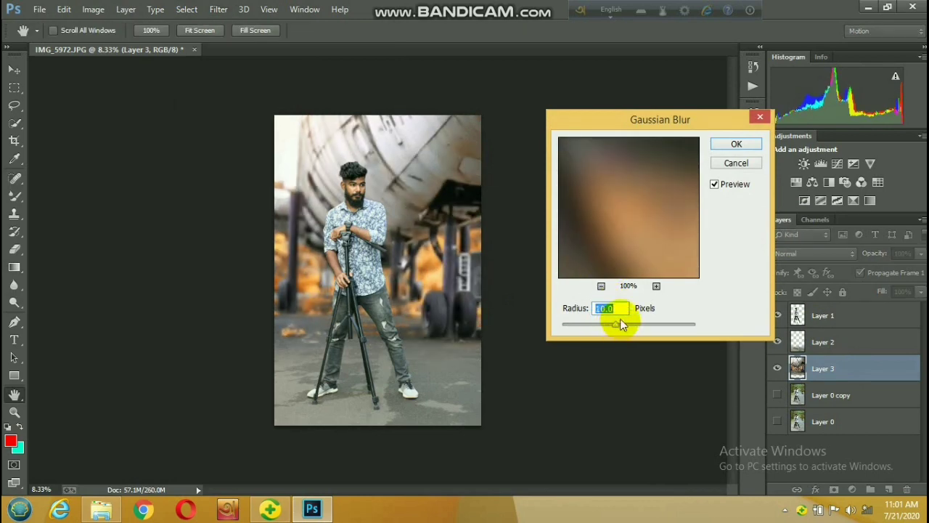
pyautogui.click(736, 144)
pyautogui.click(414, 264)
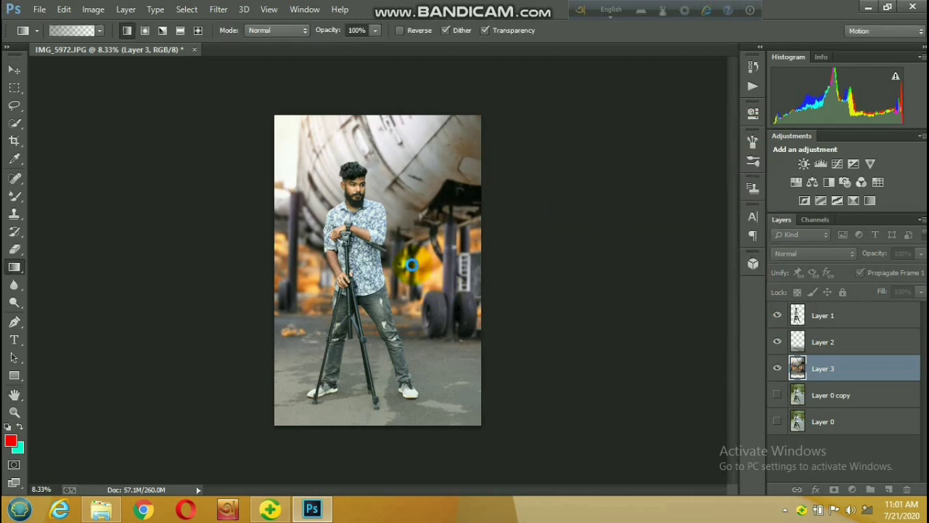
pyautogui.keyDown('ctrl'); pyautogui.click(347, 149); pyautogui.keyUp('ctrl')
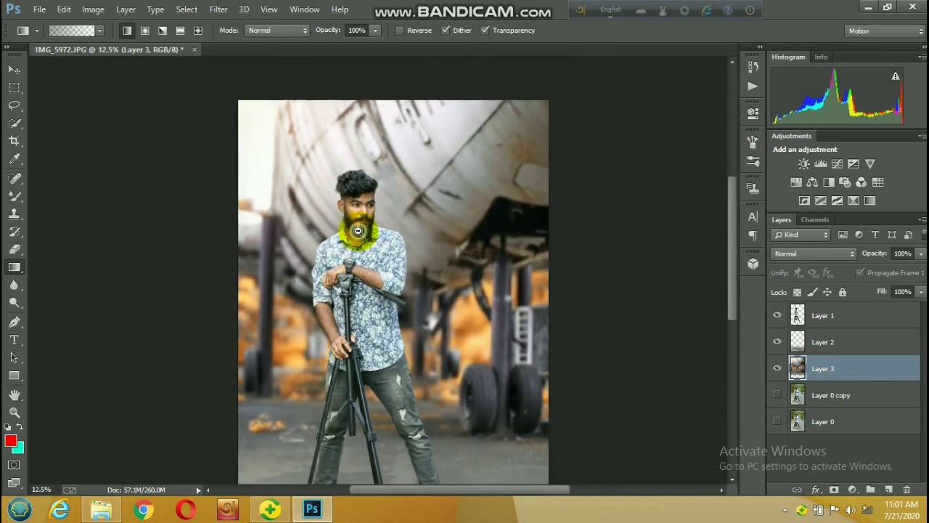
# - Hide the composite layers to compare against the original photo, then show them again
pyautogui.keyDown('alt'); pyautogui.click(358, 231); pyautogui.keyUp('alt')
pyautogui.keyDown('alt'); pyautogui.click(353, 218); pyautogui.keyUp('alt')
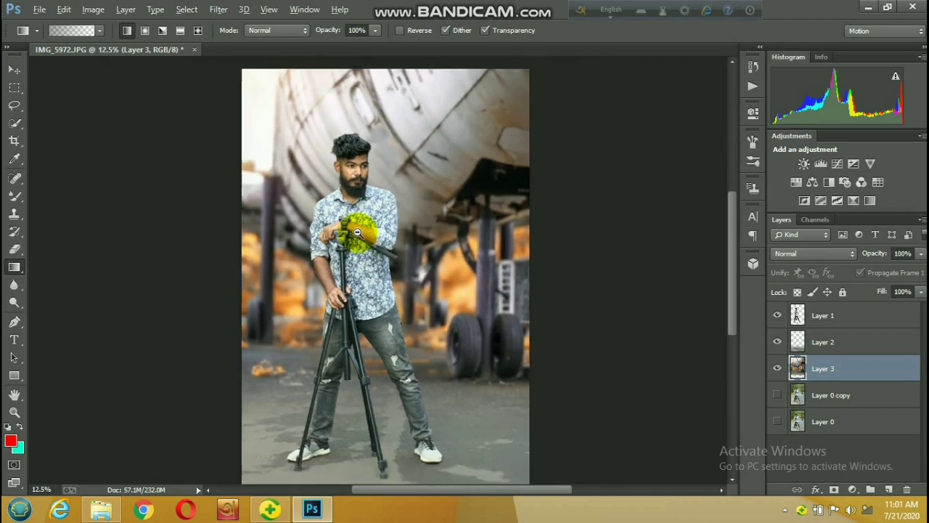
pyautogui.click(800, 355)
pyautogui.click(827, 323)
pyautogui.click(776, 353)
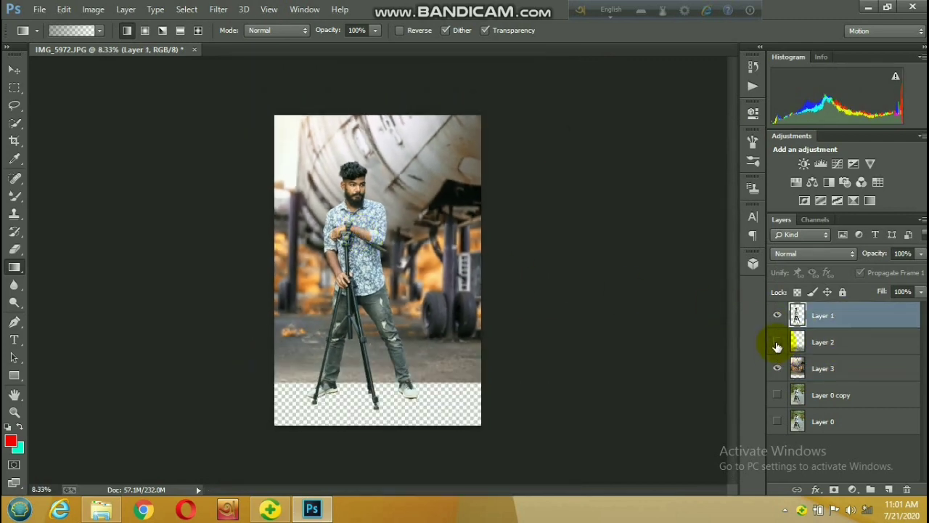
pyautogui.click(775, 397)
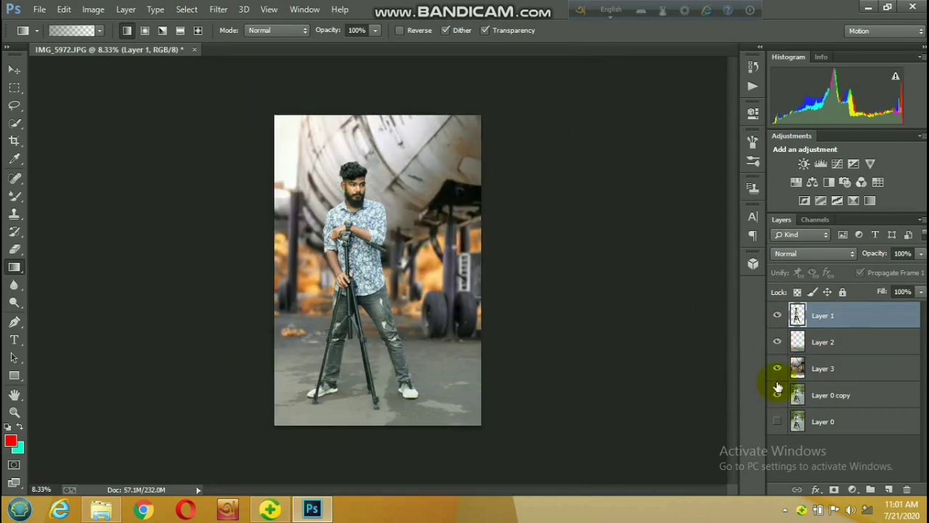
pyautogui.moveTo(777, 315); pyautogui.dragTo(779, 407)
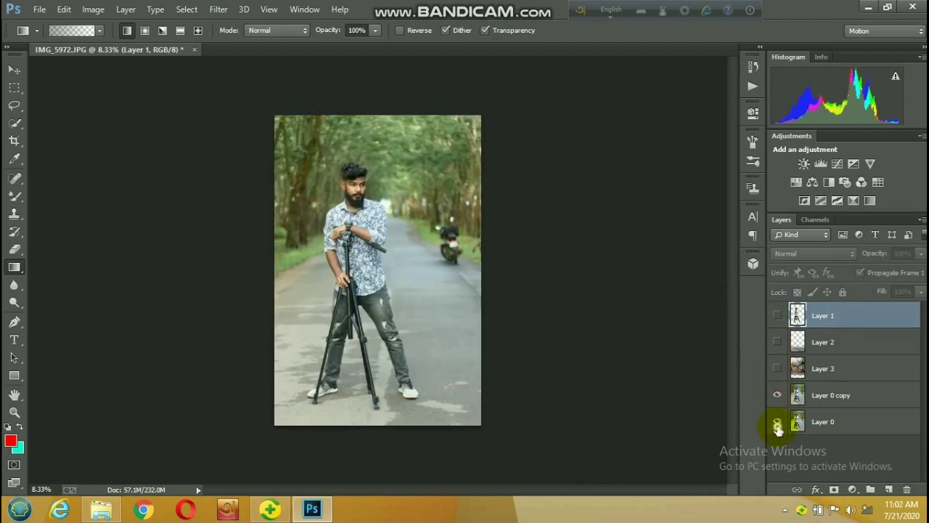
pyautogui.click(778, 368)
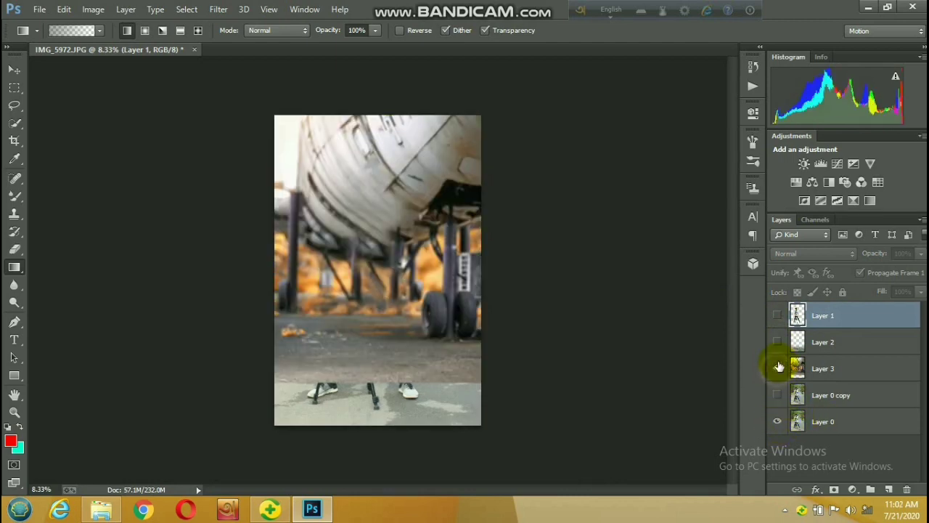
pyautogui.click(778, 342)
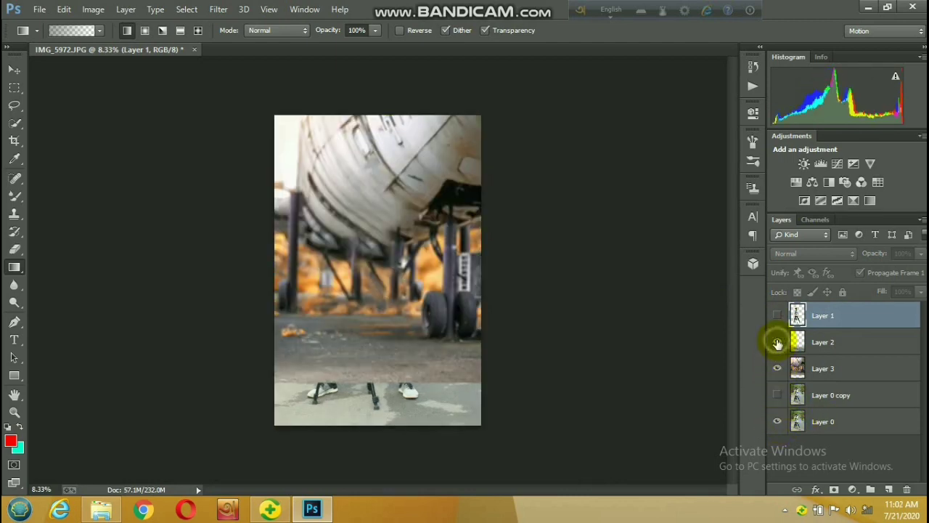
pyautogui.click(777, 315)
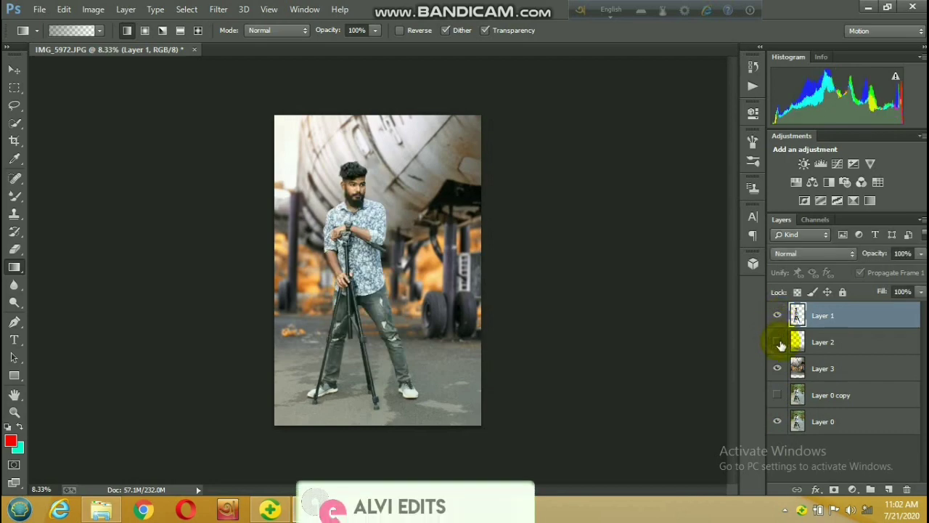
# - Toggle Layer 2 and the airplane backdrop to compare the blend, then reselect Layer 1
pyautogui.click(778, 341)
pyautogui.click(777, 368)
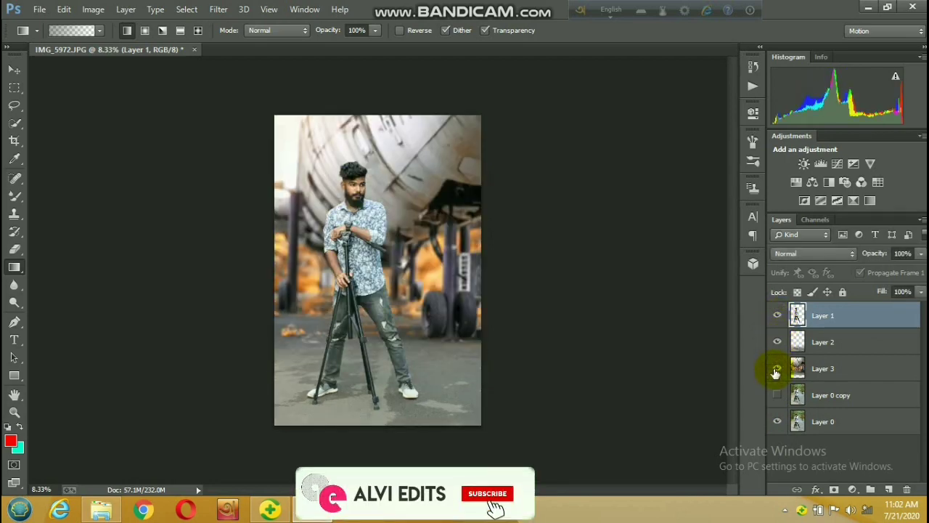
pyautogui.click(861, 340)
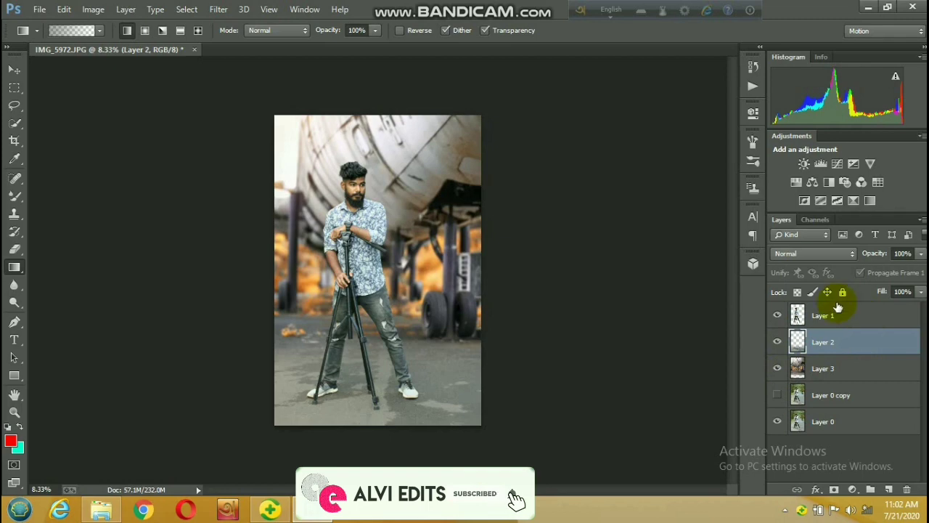
pyautogui.click(849, 319)
pyautogui.scroll(4, 341, 182)
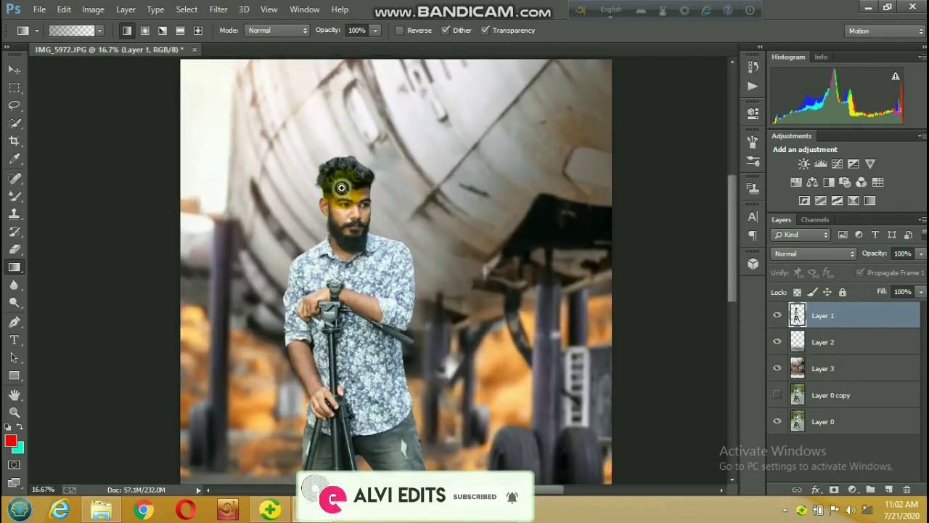
pyautogui.scroll(1, 343, 188)
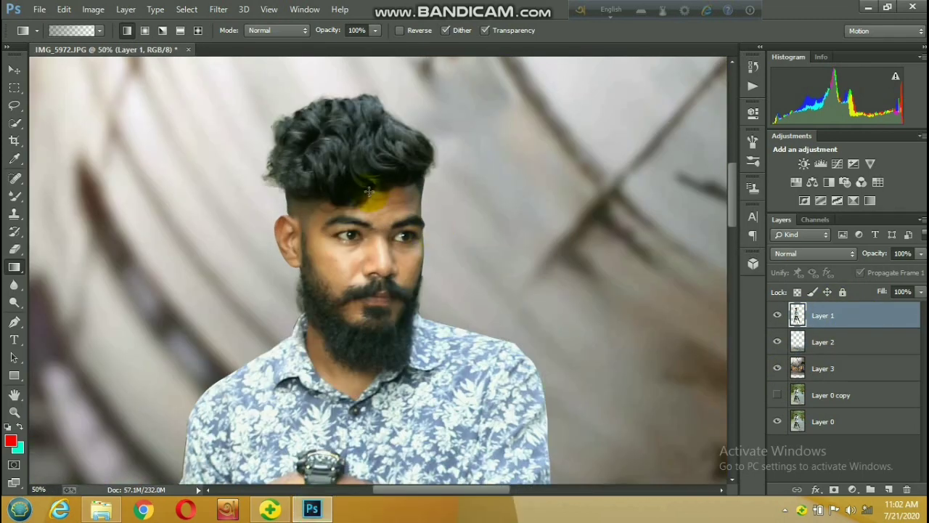
pyautogui.scroll(-1, 379, 242)
pyautogui.scroll(-2, 377, 243)
pyautogui.scroll(-2, 378, 217)
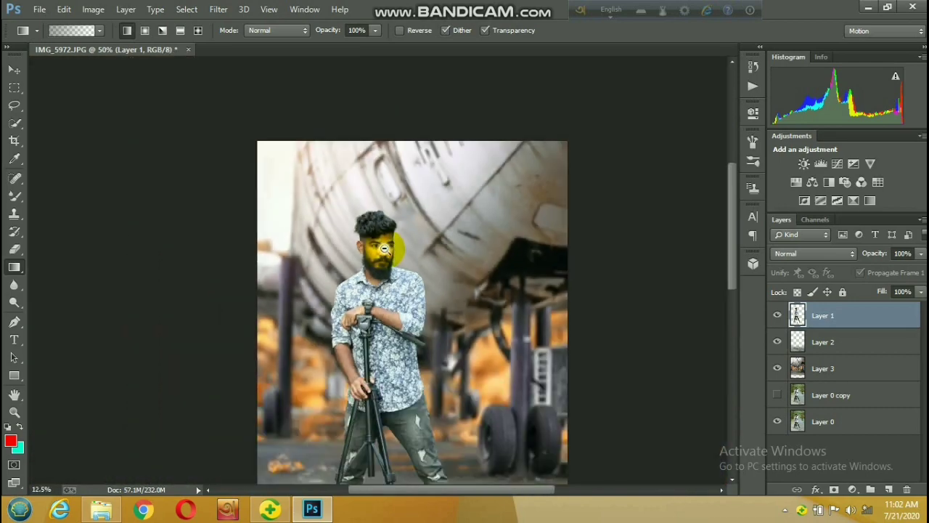
# - Select all five layers, then undo the accidental merge to keep them separate
pyautogui.click(859, 421)
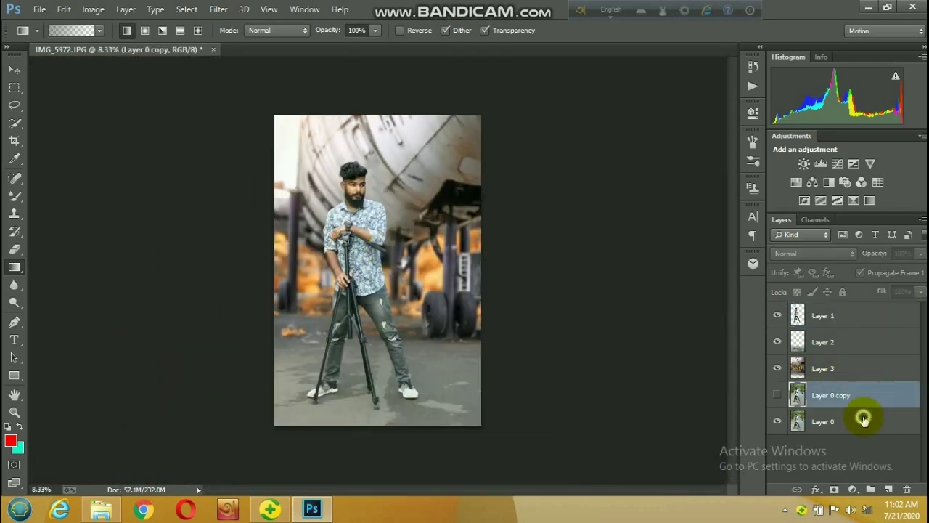
pyautogui.keyDown('shift'); pyautogui.click(869, 322); pyautogui.keyUp('shift')
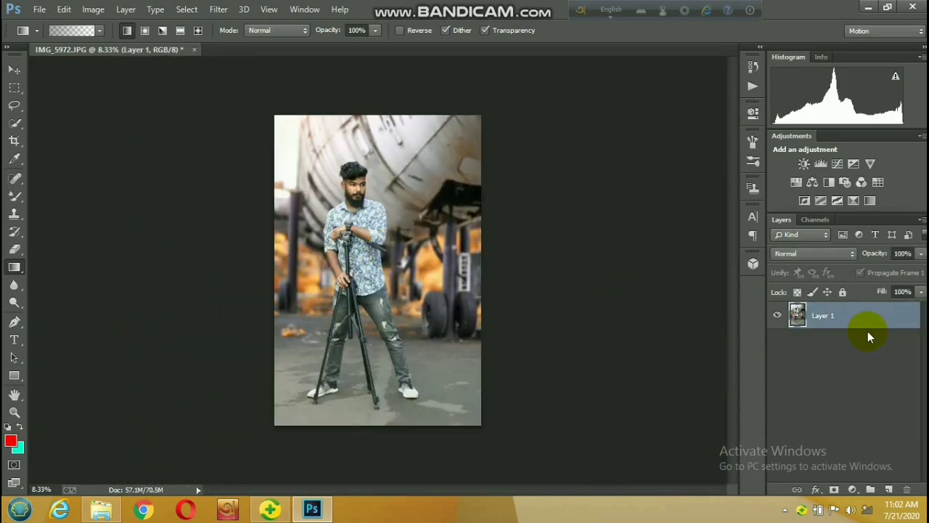
pyautogui.hotkey('ctrl', 'z')
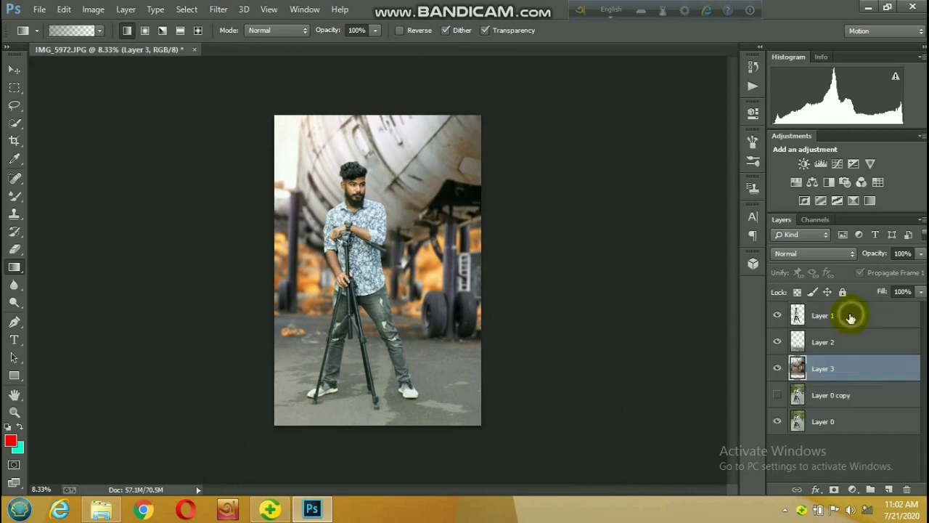
# - Apply Levels to Layer 1 with midtones 0.91 and slightly deeper shadows
pyautogui.click(93, 8)
pyautogui.click(303, 59)
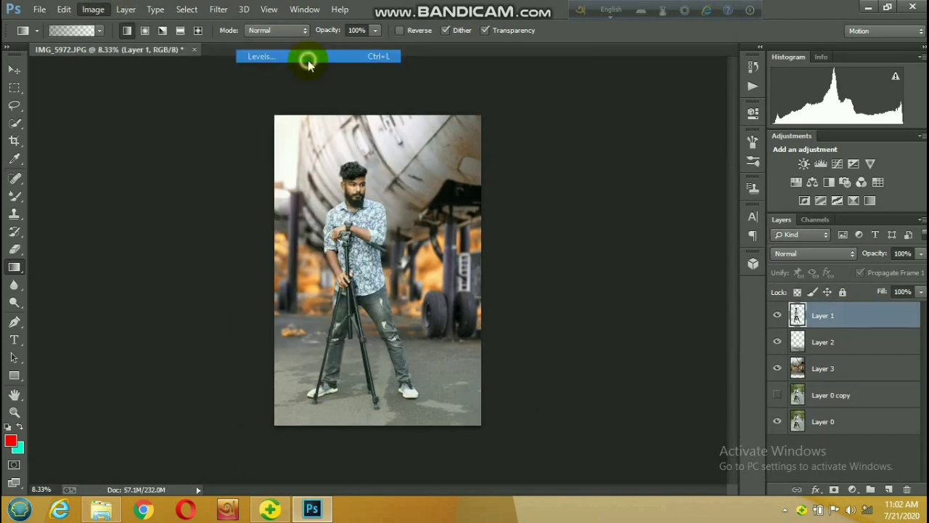
pyautogui.moveTo(735, 245)
pyautogui.mouseDown()
pyautogui.moveTo(723, 249)
pyautogui.moveTo(739, 245)
pyautogui.mouseUp()
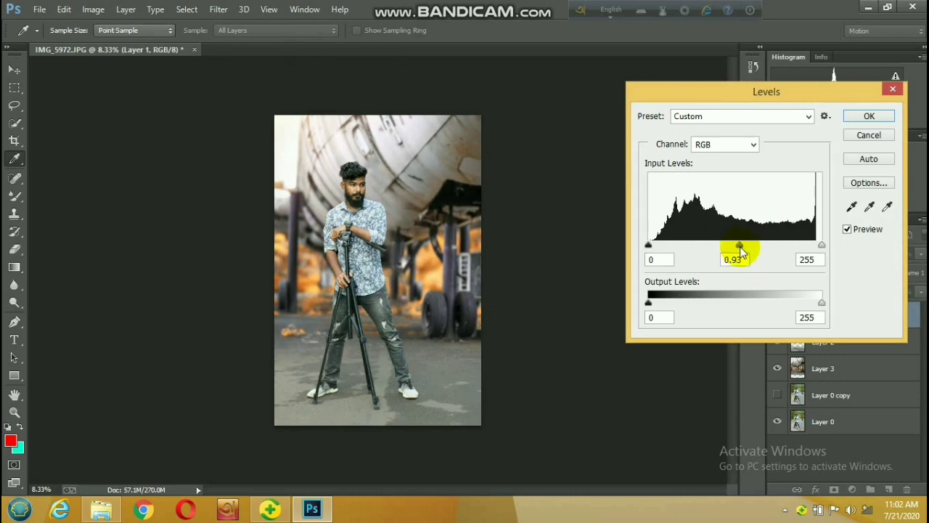
pyautogui.keyDown('ctrl'); pyautogui.click(414, 186); pyautogui.keyUp('ctrl')
pyautogui.moveTo(821, 246)
pyautogui.mouseDown()
pyautogui.moveTo(796, 246)
pyautogui.moveTo(825, 242)
pyautogui.mouseUp()
pyautogui.moveTo(649, 245); pyautogui.dragTo(655, 247)
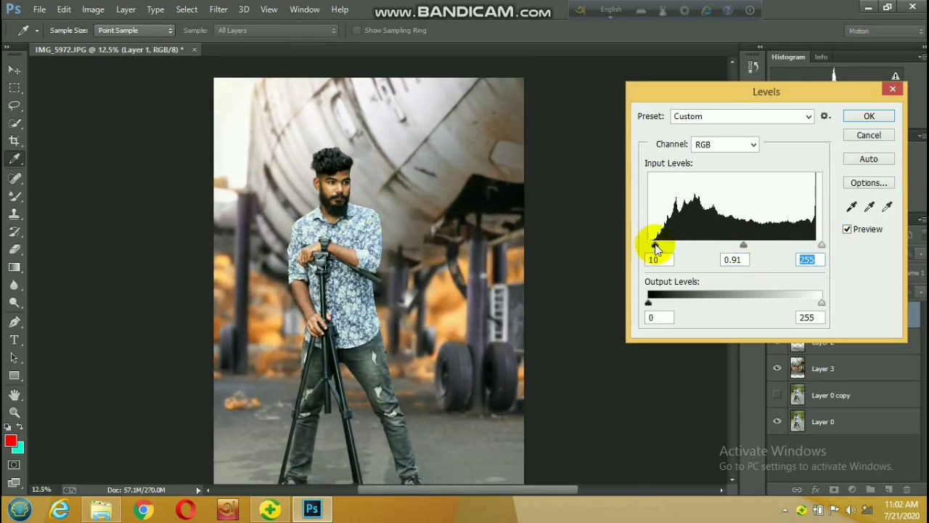
pyautogui.click(869, 117)
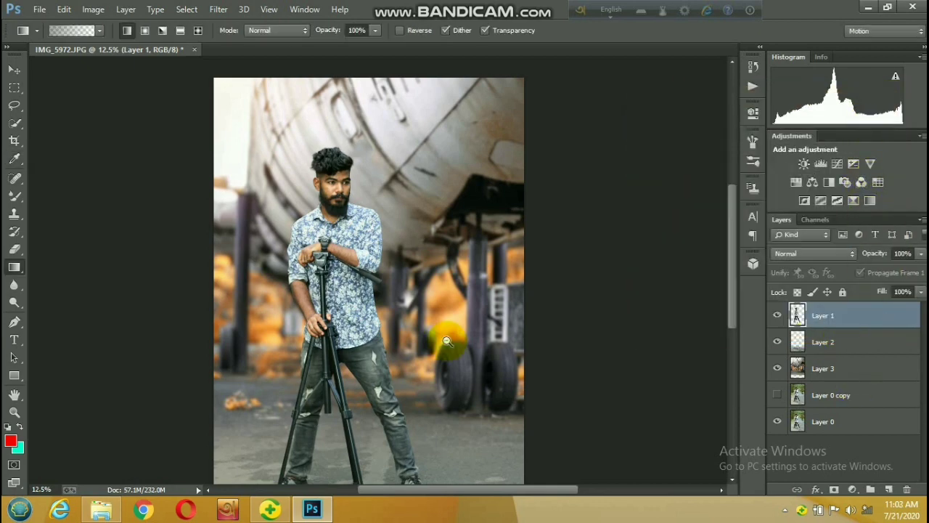
# - Group all five layers into a new group named Group 1
pyautogui.hotkey('ctrl', '-')
pyautogui.keyDown('ctrl'); pyautogui.click(851, 420); pyautogui.keyUp('ctrl')
pyautogui.keyDown('ctrl'); pyautogui.click(867, 394); pyautogui.keyUp('ctrl')
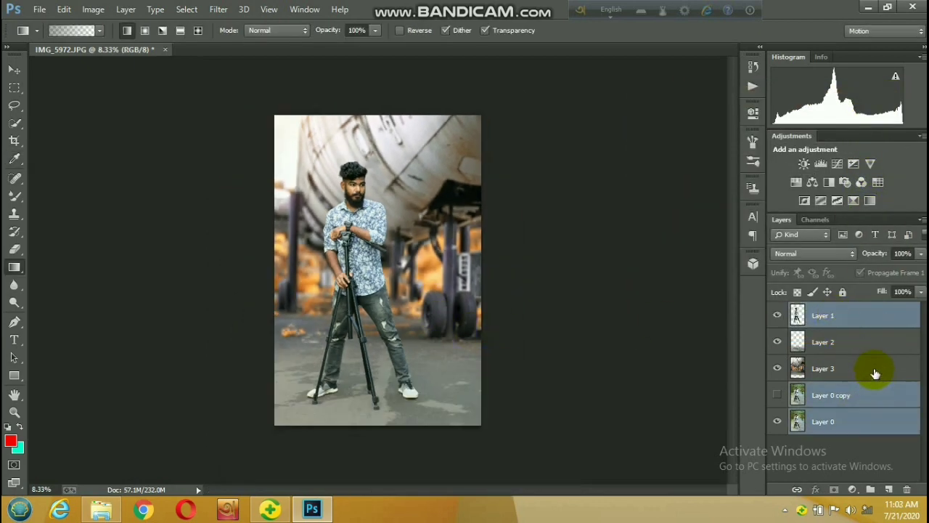
pyautogui.keyDown('ctrl'); pyautogui.click(874, 368); pyautogui.keyUp('ctrl')
pyautogui.keyDown('ctrl'); pyautogui.click(876, 343); pyautogui.keyUp('ctrl')
pyautogui.rightClick(875, 347)
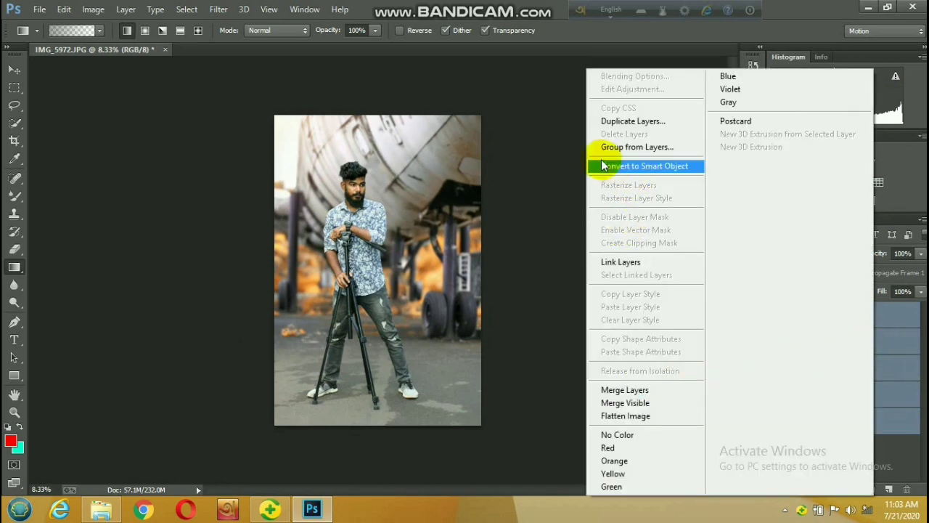
pyautogui.click(624, 147)
pyautogui.click(578, 165)
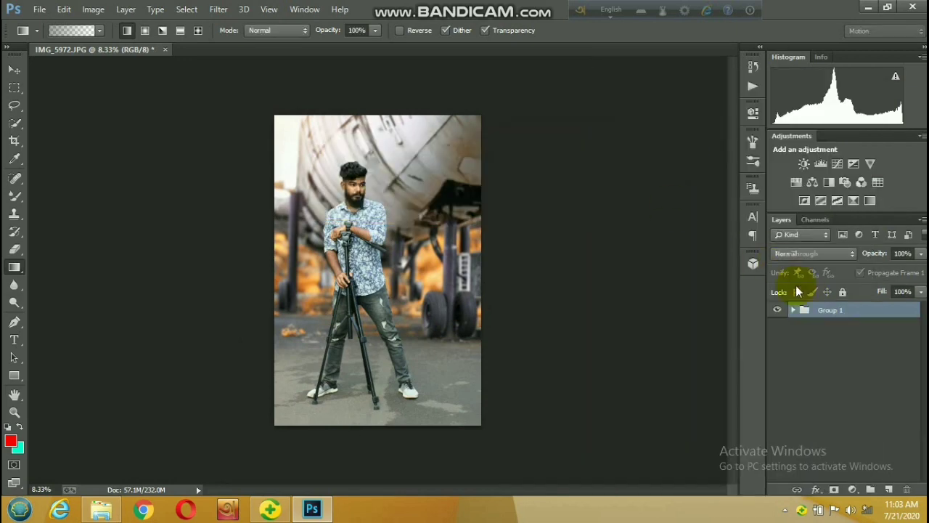
# - Convert Group 1 into a smart object
pyautogui.rightClick(850, 312)
pyautogui.click(733, 202)
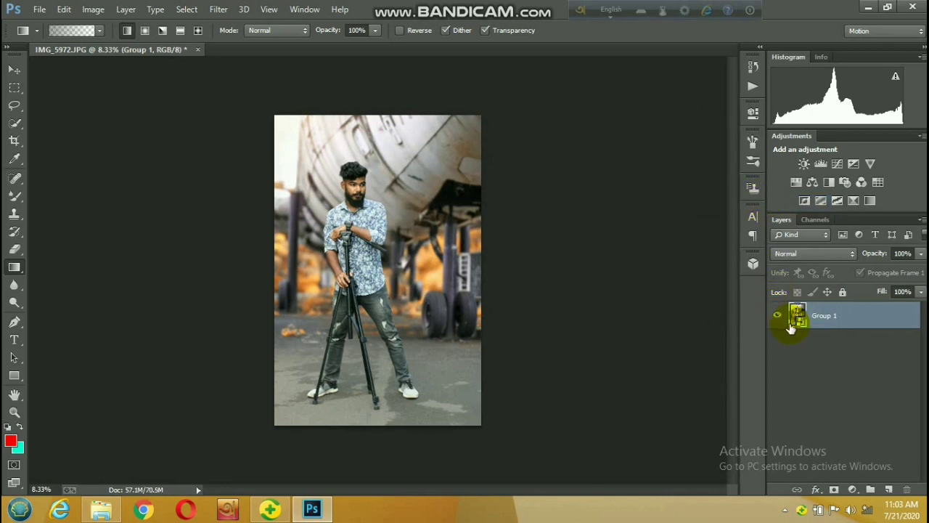
pyautogui.click(220, 9)
# - Apply the Camera Raw Filter to the Group 1 smart object
pyautogui.click(263, 85)
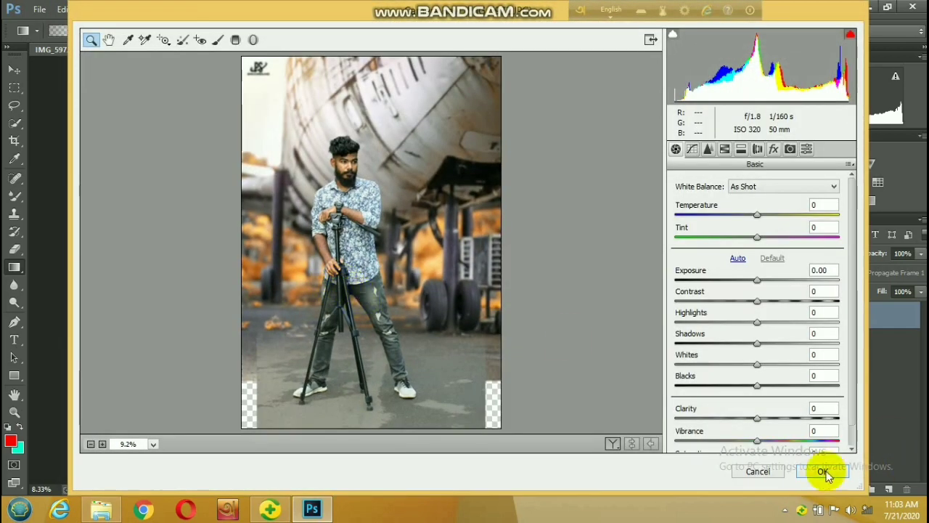
pyautogui.click(814, 474)
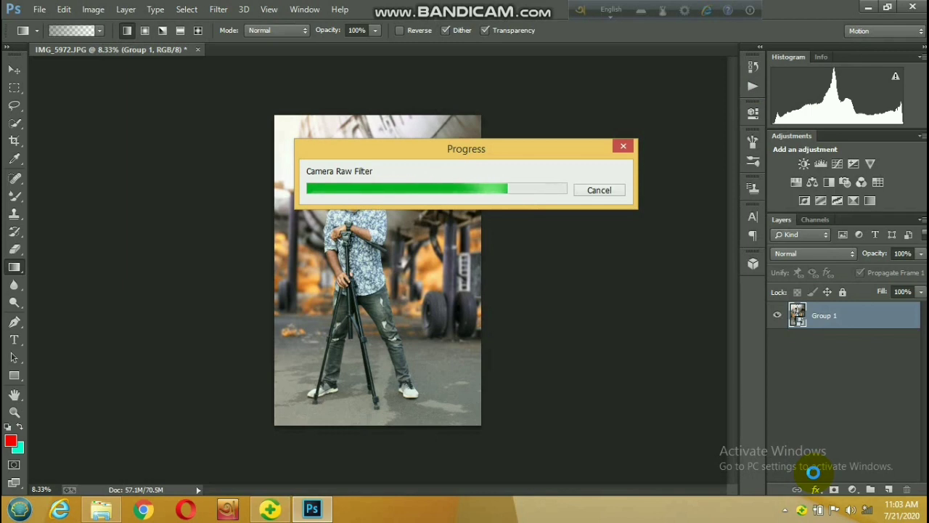
pyautogui.click(15, 140)
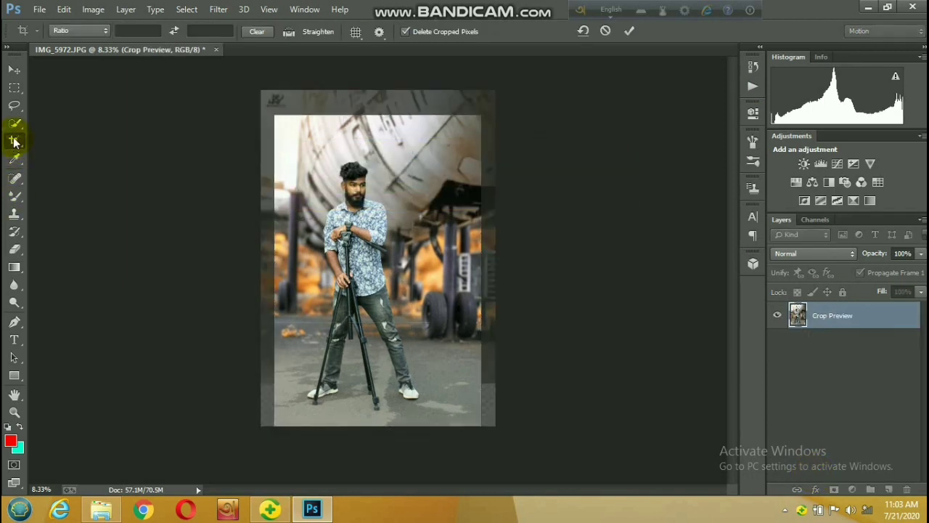
# - Reopen the Camera Raw Filter on Group 1 and apply its settings again
pyautogui.click(217, 9)
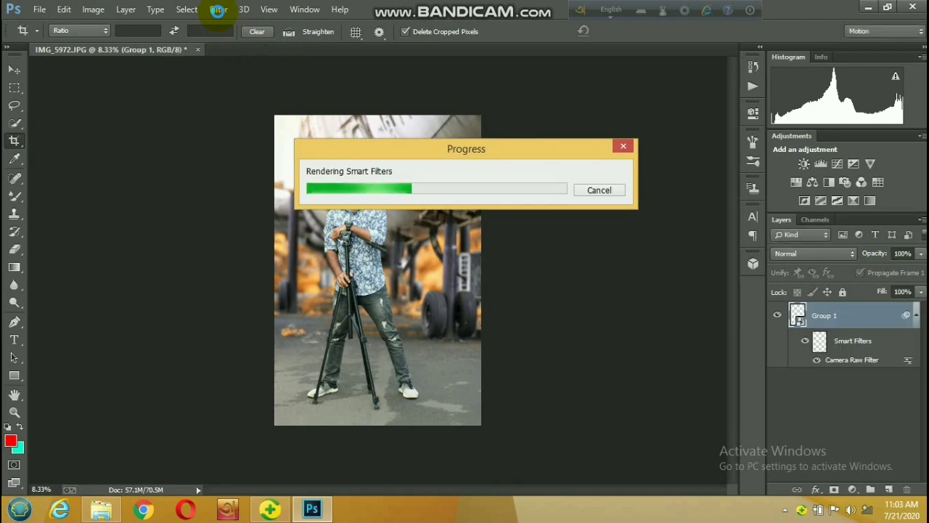
pyautogui.click(218, 10)
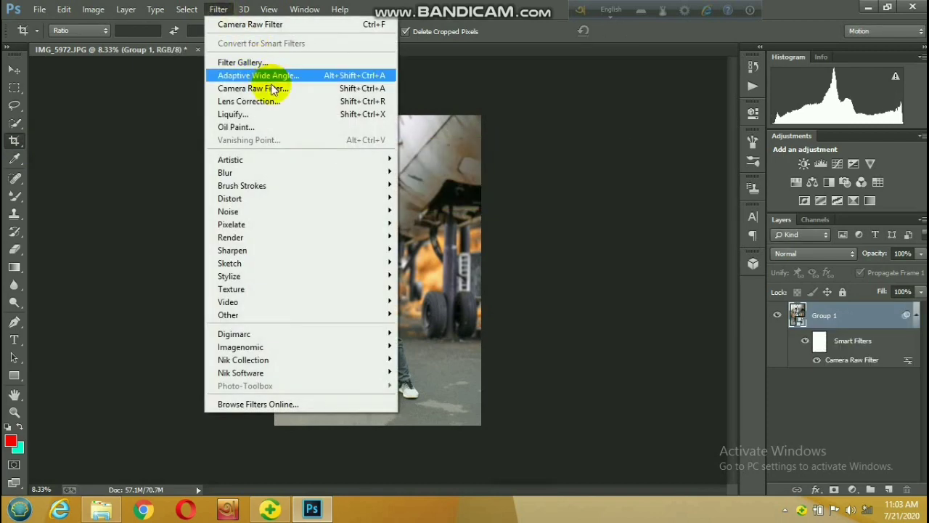
pyautogui.click(274, 88)
pyautogui.click(414, 198)
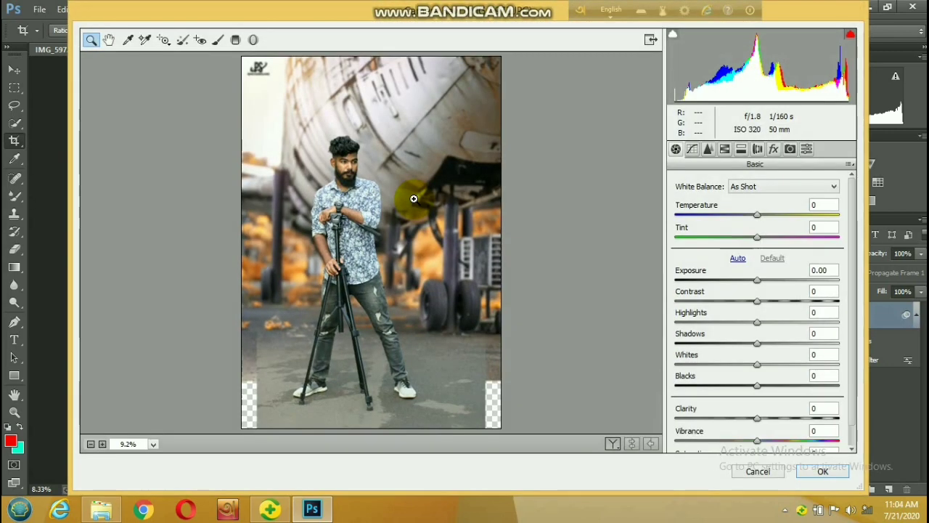
pyautogui.click(758, 470)
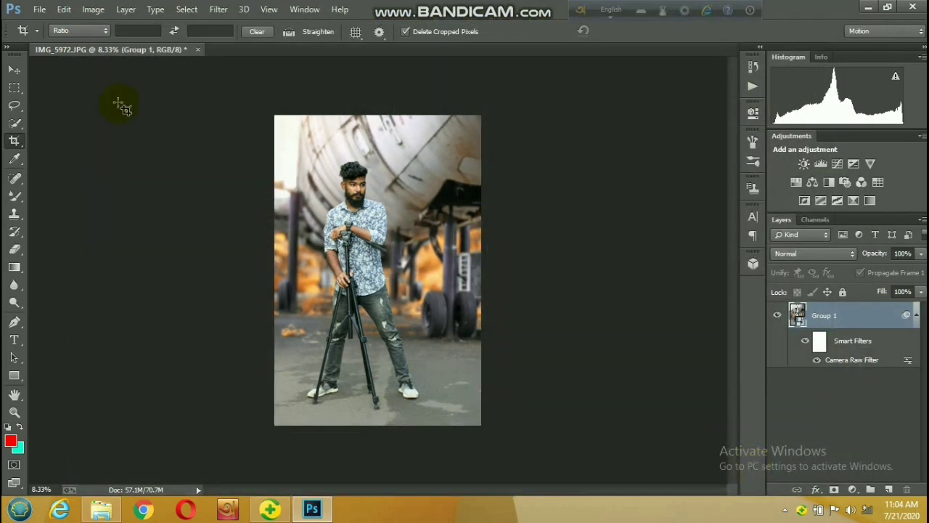
# - Toggle the Crop tool's Delete Cropped Pixels option off and back on
pyautogui.click(16, 140)
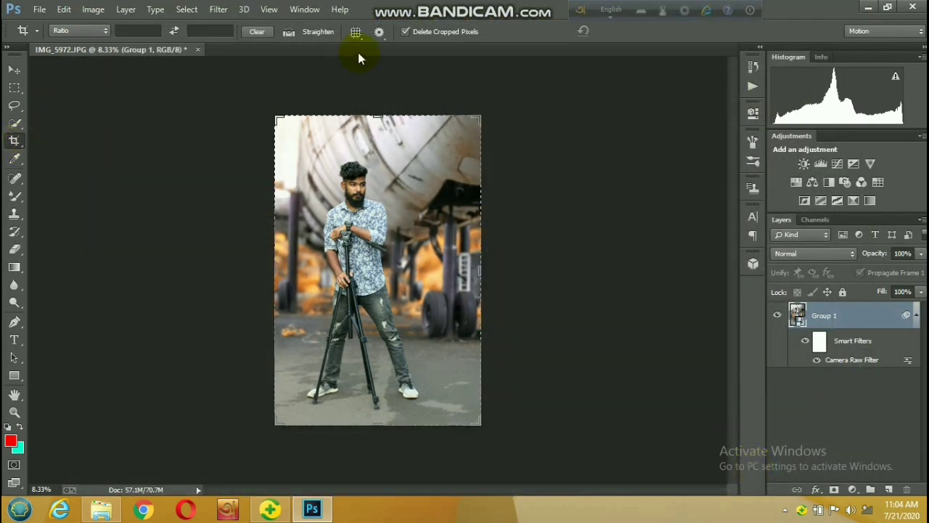
pyautogui.click(407, 30)
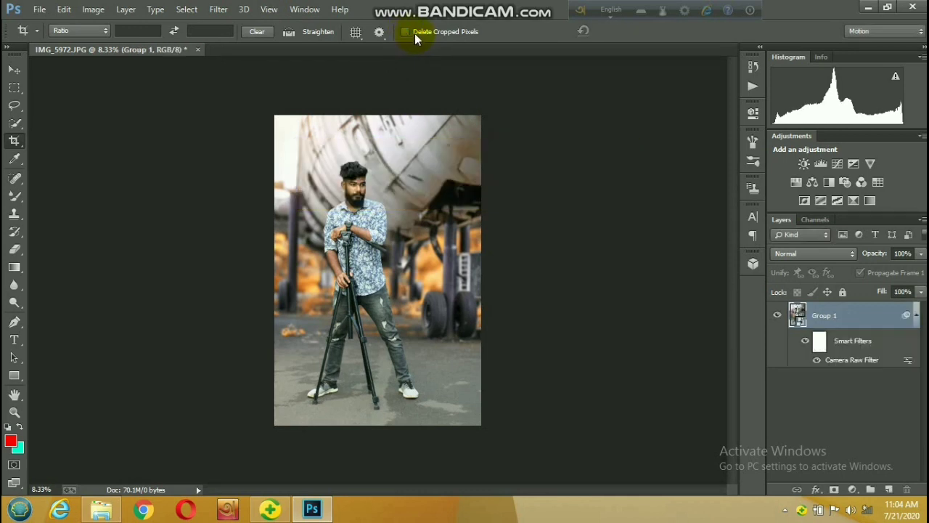
pyautogui.click(418, 33)
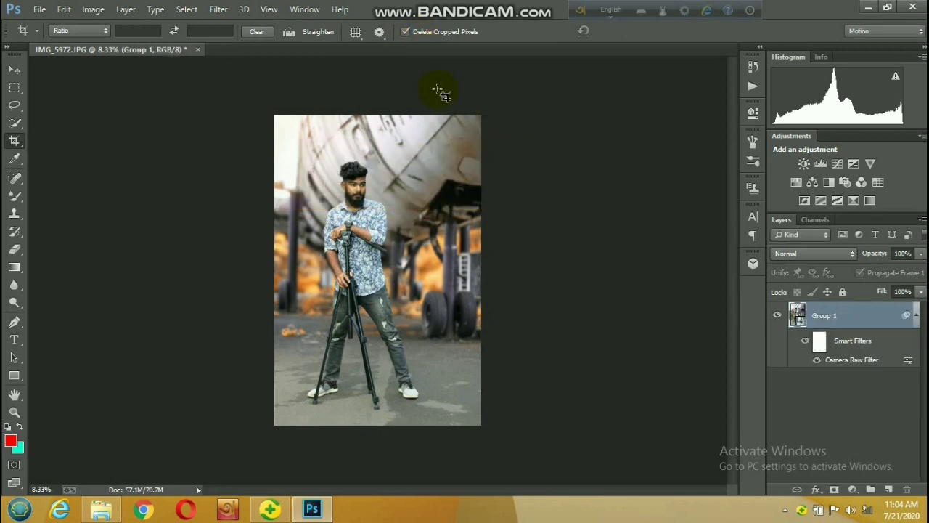
pyautogui.click(440, 92)
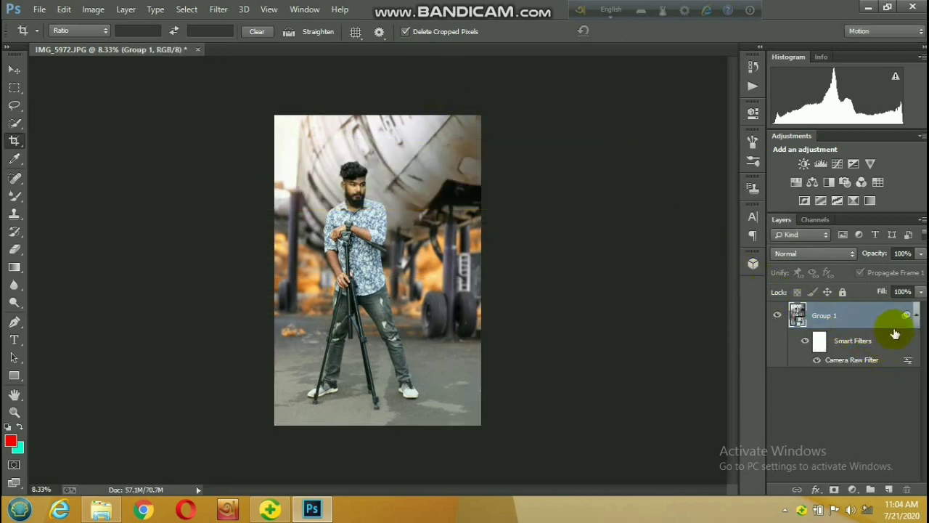
# - Flatten the image and unlock the Background as Layer 0
pyautogui.click(915, 315)
pyautogui.rightClick(862, 322)
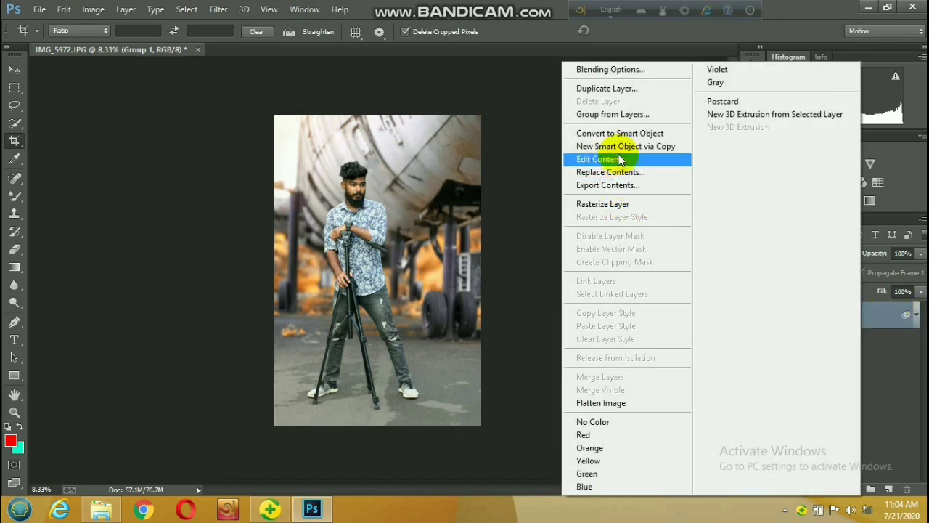
pyautogui.click(631, 403)
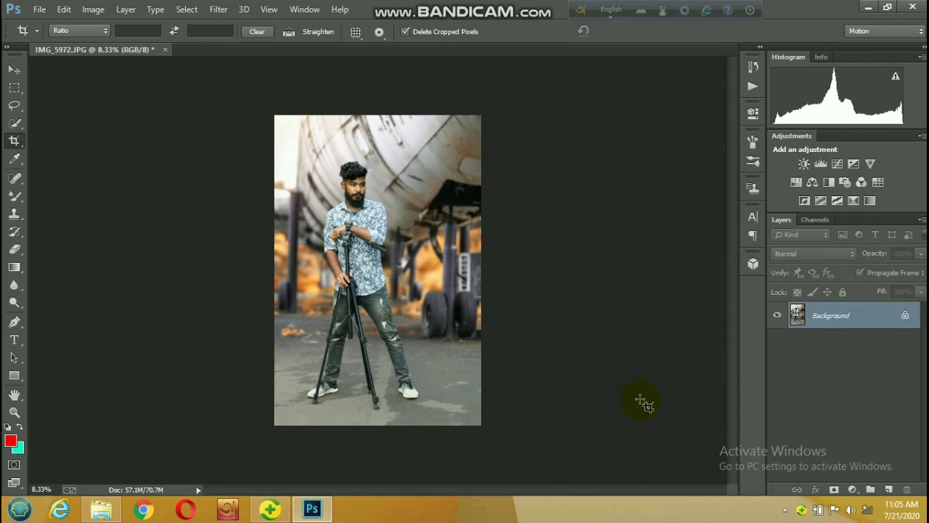
pyautogui.click(905, 315)
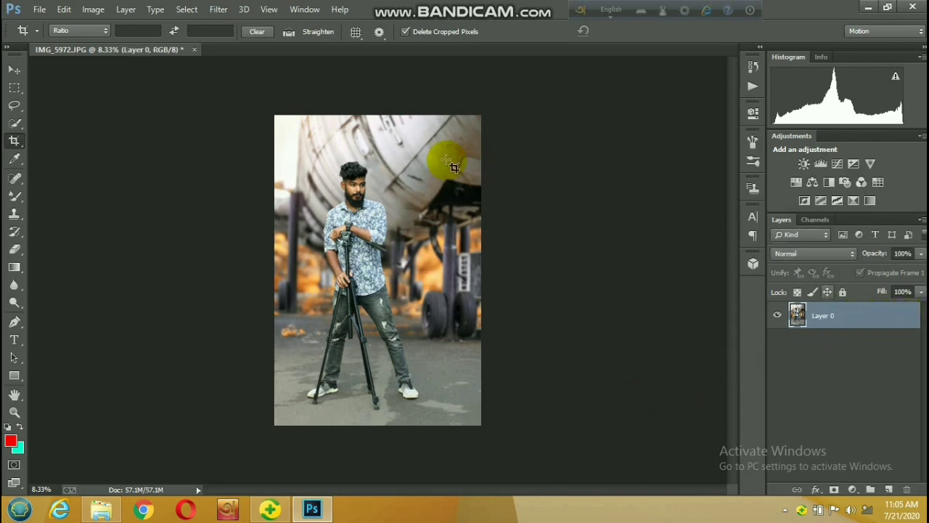
pyautogui.click(220, 10)
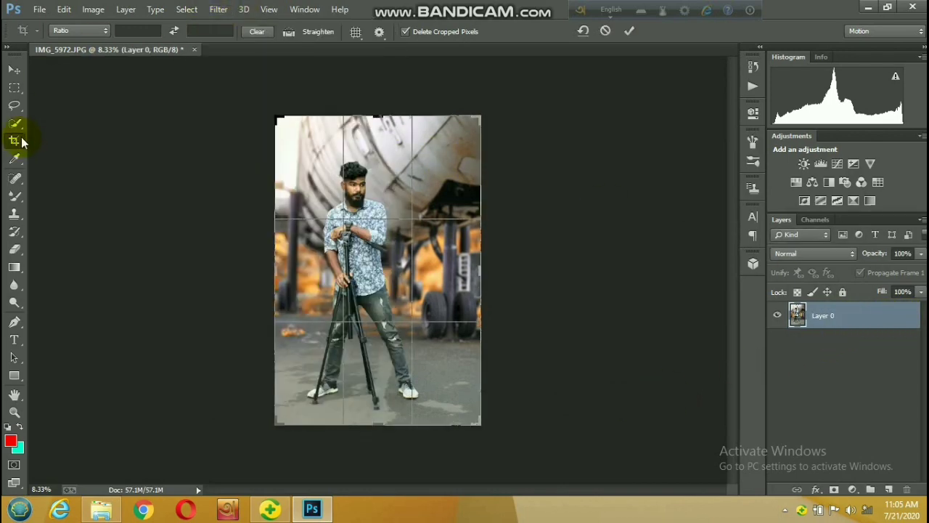
pyautogui.click(218, 20)
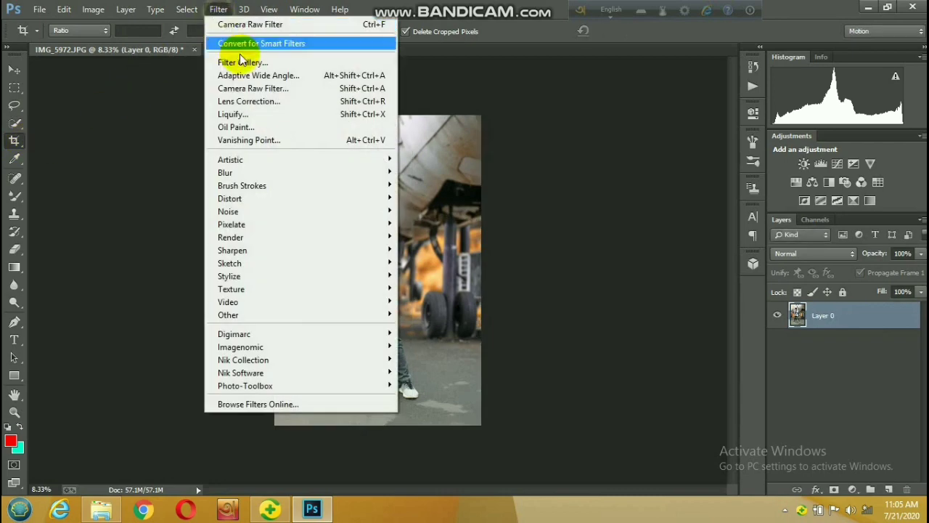
# - In Camera Raw Basic, set Exposure +0.10, Highlights -33, Shadows +41 and Clarity +25
pyautogui.click(244, 60)
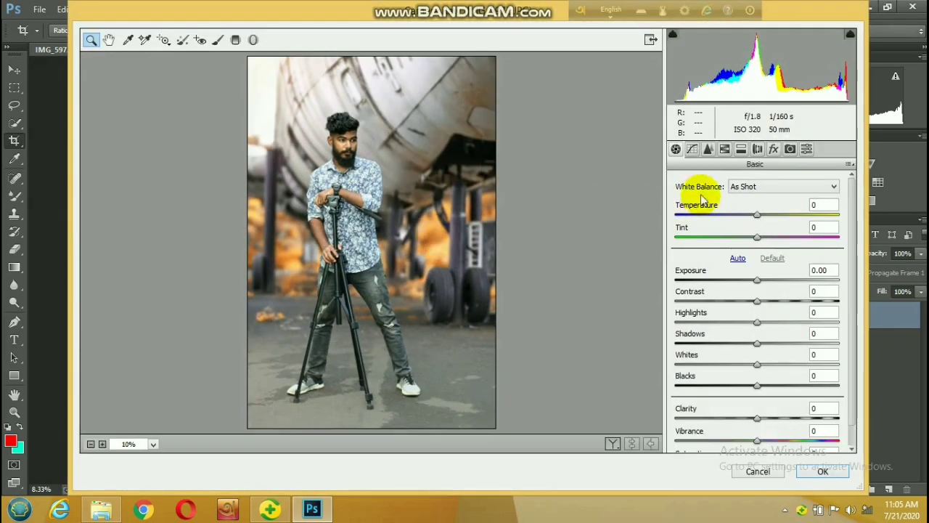
pyautogui.click(724, 149)
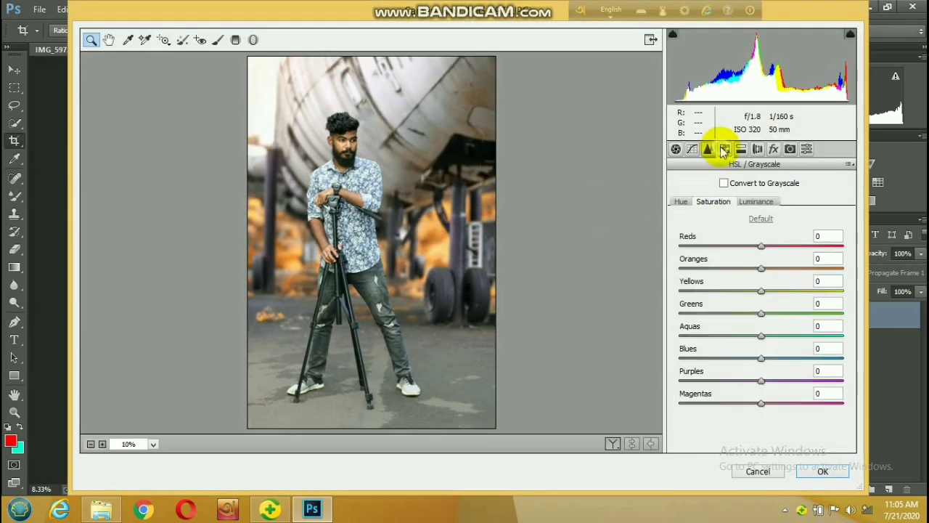
pyautogui.click(675, 149)
pyautogui.moveTo(734, 280)
pyautogui.mouseDown()
pyautogui.moveTo(769, 301)
pyautogui.moveTo(700, 322)
pyautogui.mouseUp()
pyautogui.moveTo(763, 322)
pyautogui.mouseDown()
pyautogui.moveTo(702, 322)
pyautogui.moveTo(776, 343)
pyautogui.moveTo(767, 364)
pyautogui.mouseUp()
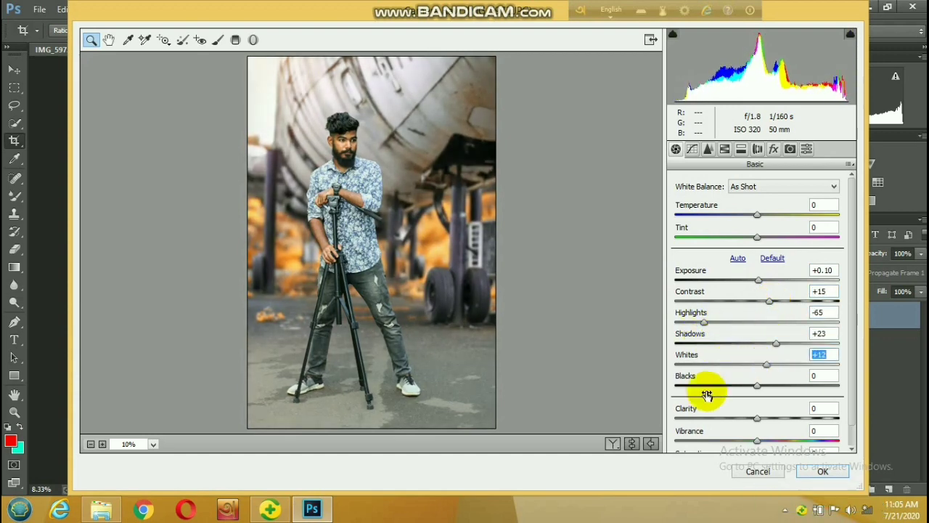
pyautogui.click(613, 443)
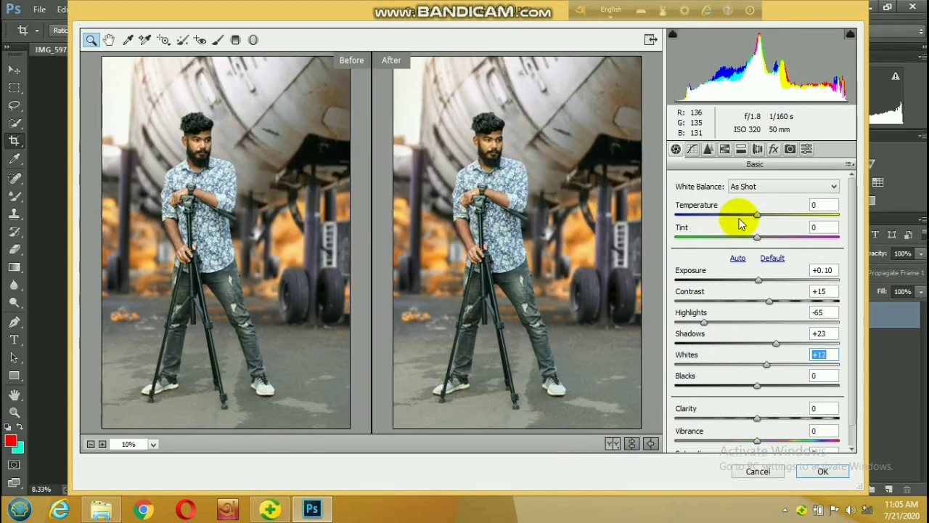
pyautogui.click(730, 322)
pyautogui.moveTo(730, 342)
pyautogui.mouseDown()
pyautogui.moveTo(716, 343)
pyautogui.moveTo(791, 343)
pyautogui.moveTo(732, 364)
pyautogui.moveTo(767, 361)
pyautogui.moveTo(735, 364)
pyautogui.moveTo(731, 386)
pyautogui.moveTo(771, 384)
pyautogui.moveTo(733, 385)
pyautogui.mouseUp()
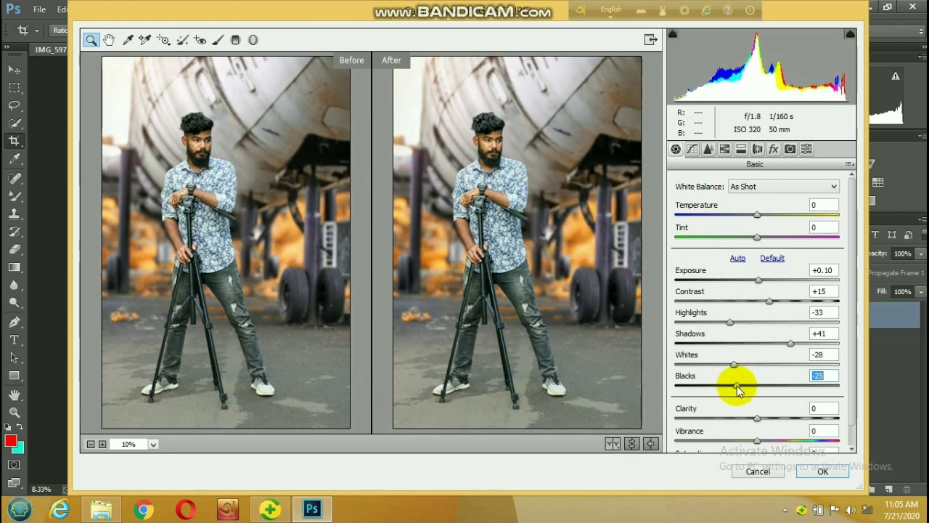
pyautogui.moveTo(735, 420); pyautogui.dragTo(774, 413)
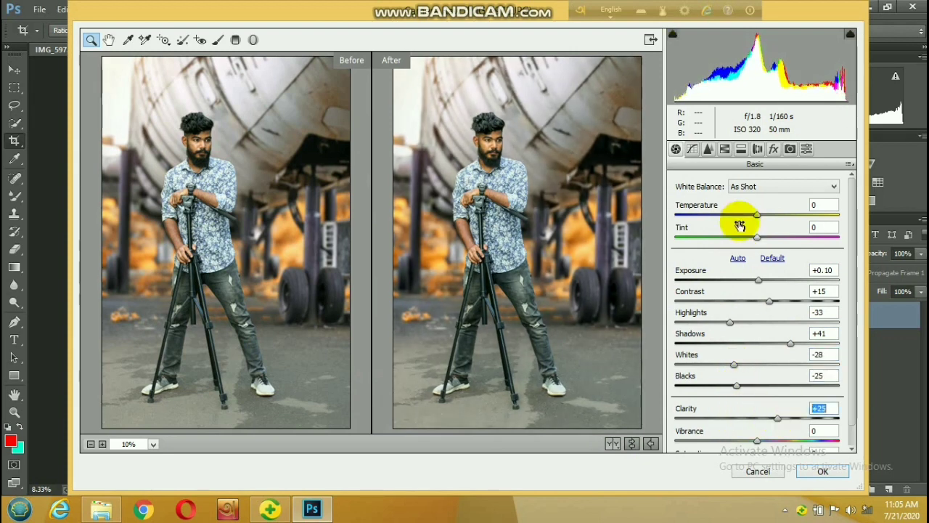
# - In HSL, saturate reds, set aquas -61, blues -45, shift yellows hue toward orange, and cut yellows saturation to -9
pyautogui.click(724, 149)
pyautogui.moveTo(761, 246)
pyautogui.mouseDown()
pyautogui.moveTo(737, 246)
pyautogui.moveTo(732, 266)
pyautogui.moveTo(787, 269)
pyautogui.moveTo(740, 301)
pyautogui.moveTo(791, 302)
pyautogui.moveTo(736, 313)
pyautogui.moveTo(720, 338)
pyautogui.moveTo(807, 334)
pyautogui.moveTo(711, 336)
pyautogui.mouseUp()
pyautogui.moveTo(761, 358); pyautogui.dragTo(724, 359)
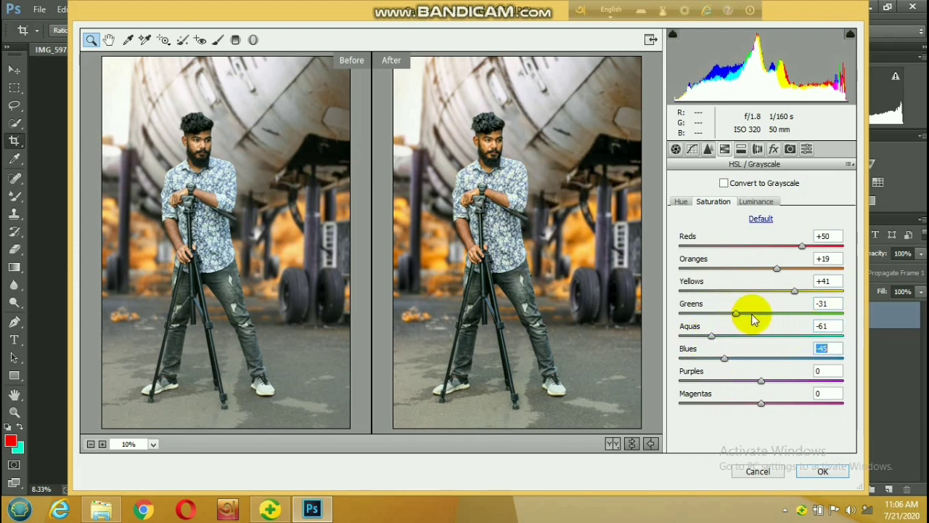
pyautogui.moveTo(751, 313)
pyautogui.mouseDown()
pyautogui.moveTo(759, 314)
pyautogui.moveTo(738, 336)
pyautogui.moveTo(736, 358)
pyautogui.moveTo(778, 359)
pyautogui.moveTo(724, 358)
pyautogui.mouseUp()
pyautogui.click(757, 203)
pyautogui.click(682, 201)
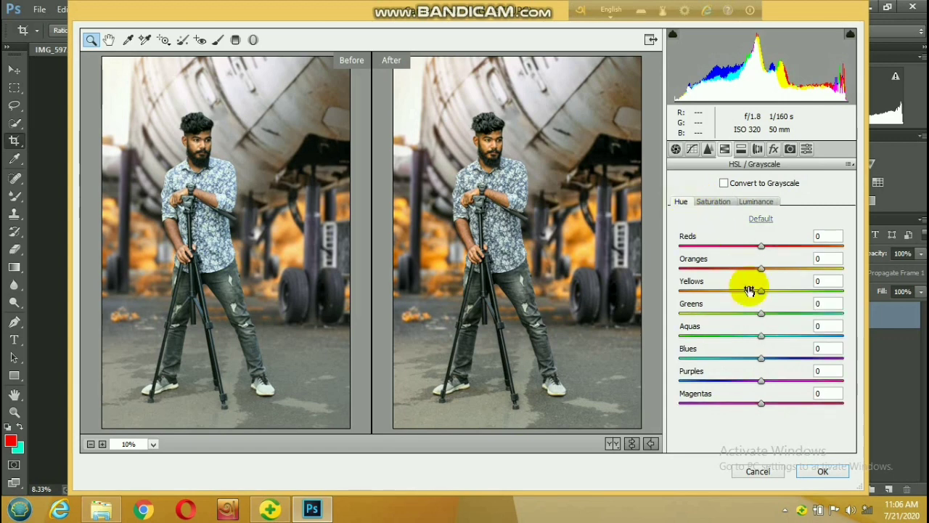
pyautogui.moveTo(747, 290)
pyautogui.mouseDown()
pyautogui.moveTo(695, 297)
pyautogui.moveTo(798, 297)
pyautogui.moveTo(725, 300)
pyautogui.mouseUp()
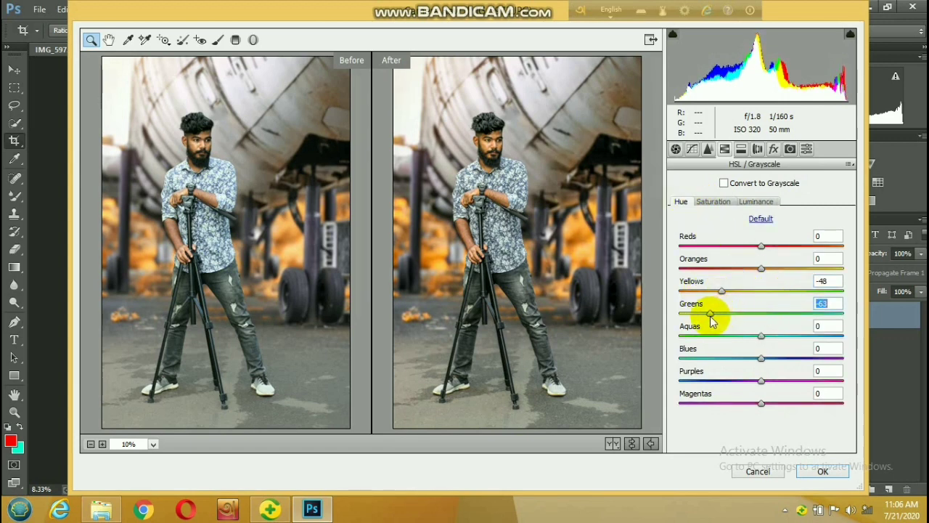
pyautogui.click(756, 202)
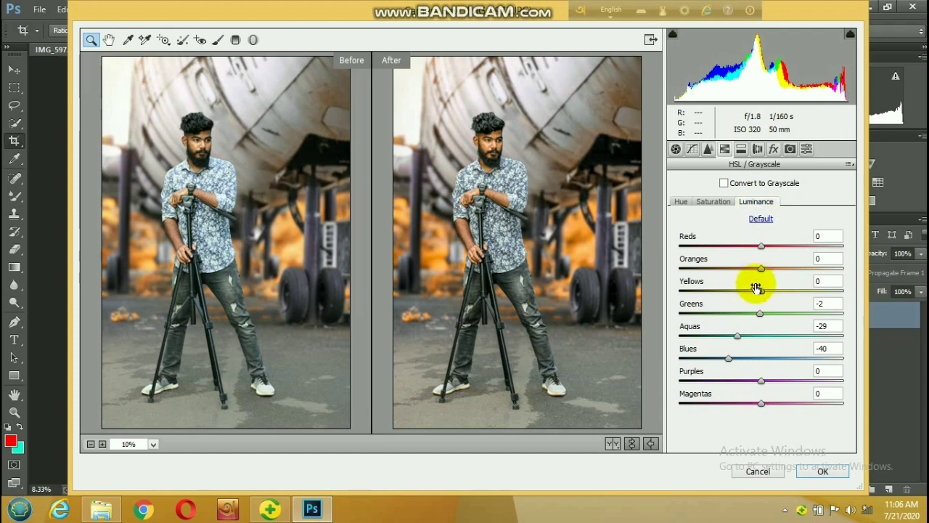
pyautogui.click(713, 201)
pyautogui.click(754, 291)
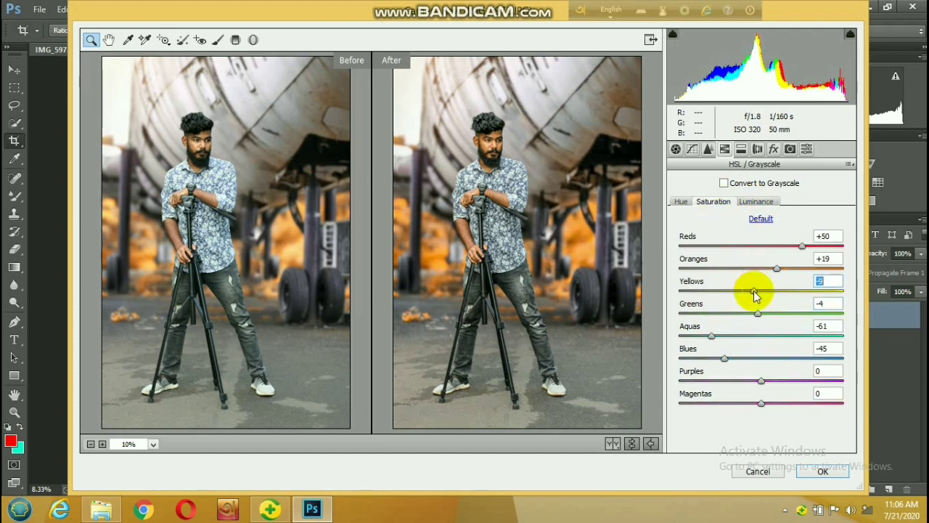
# - Add a post-crop vignette of -35 with midpoint 33 and feather 73
pyautogui.click(773, 148)
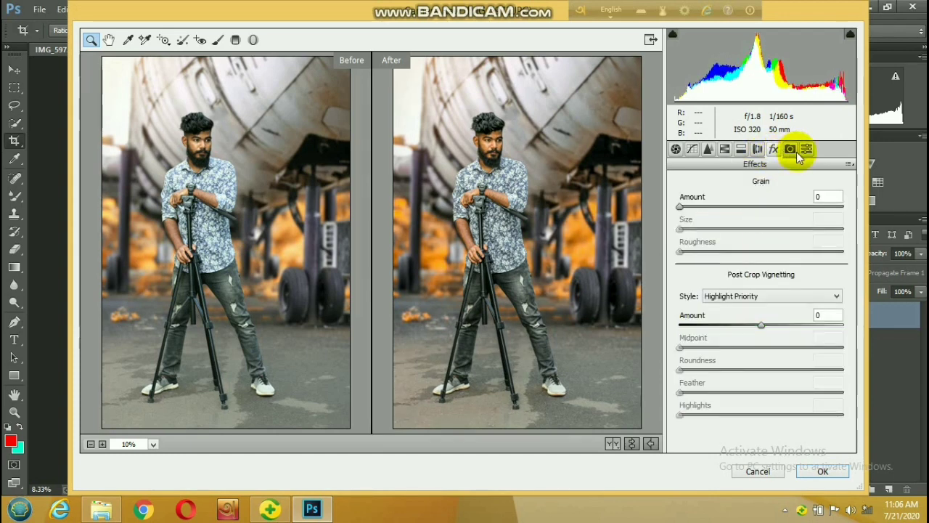
pyautogui.click(733, 324)
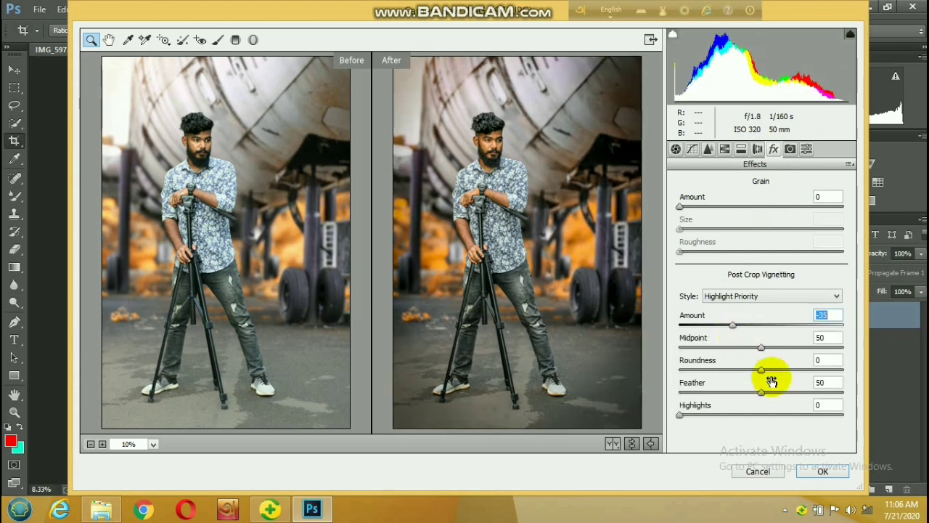
pyautogui.moveTo(771, 392); pyautogui.dragTo(798, 392)
pyautogui.click(732, 347)
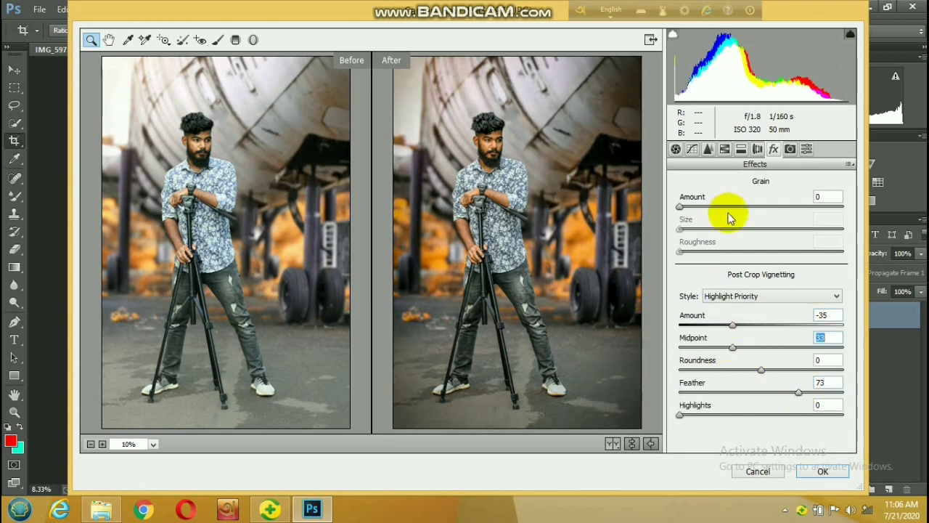
# - In Camera Calibration, boost green primary saturation to +43 and shift green and blue primary hues
pyautogui.click(789, 149)
pyautogui.moveTo(761, 363)
pyautogui.mouseDown()
pyautogui.moveTo(799, 362)
pyautogui.moveTo(769, 363)
pyautogui.moveTo(768, 342)
pyautogui.mouseUp()
pyautogui.moveTo(763, 404)
pyautogui.mouseDown()
pyautogui.moveTo(734, 405)
pyautogui.moveTo(760, 404)
pyautogui.moveTo(775, 426)
pyautogui.mouseUp()
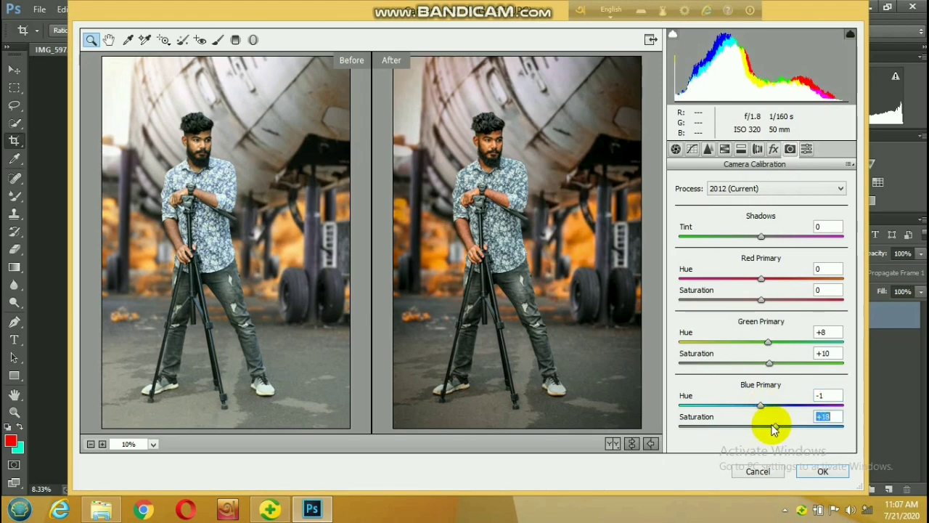
# - Raise luminance noise reduction to 21 in Detail
pyautogui.click(544, 151)
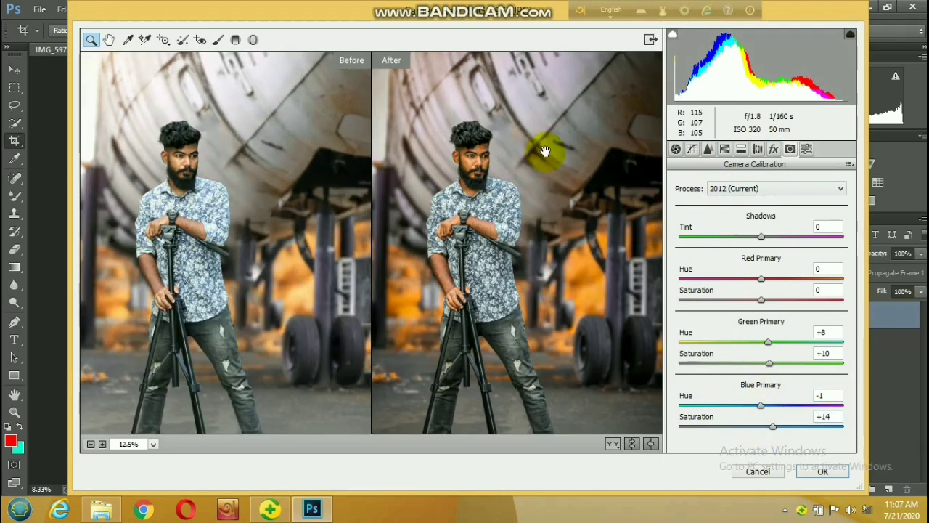
pyautogui.click(708, 148)
pyautogui.moveTo(676, 318); pyautogui.dragTo(711, 319)
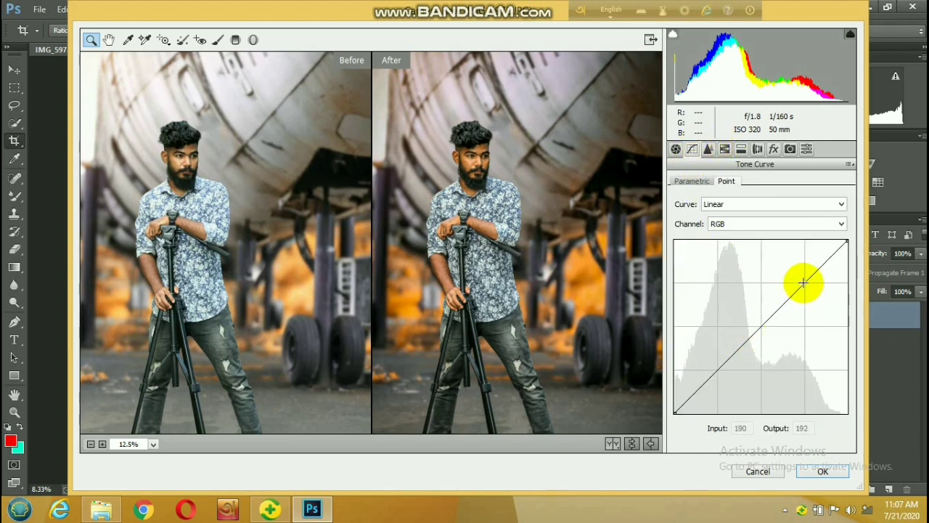
# - Lift the Blue-channel tone curve's black point to tint the shadows blue
pyautogui.click(776, 224)
pyautogui.click(747, 267)
pyautogui.click(806, 281)
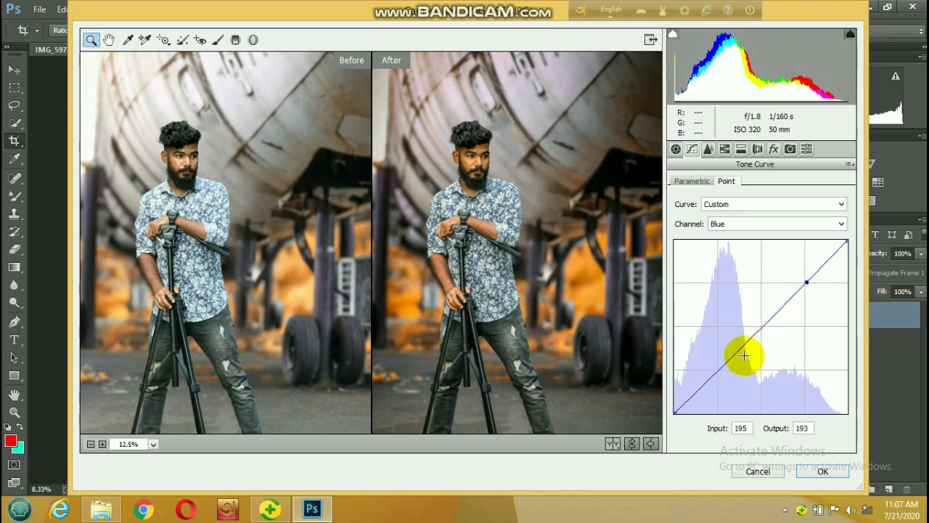
pyautogui.click(717, 371)
pyautogui.moveTo(673, 409); pyautogui.dragTo(669, 402)
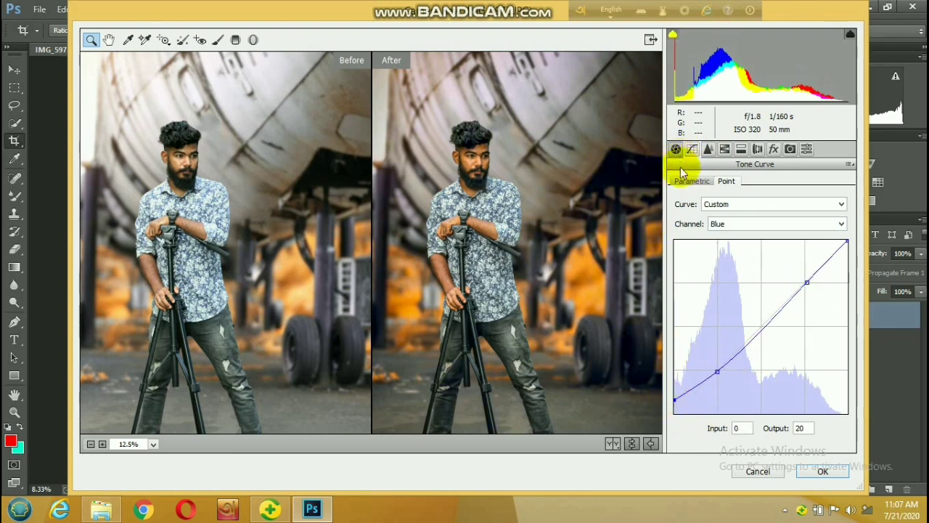
# - In HSL, lower reds saturation to +10, darken oranges' luminance, and reduce oranges' saturation
pyautogui.hotkey('ctrl', 'alt', '1')
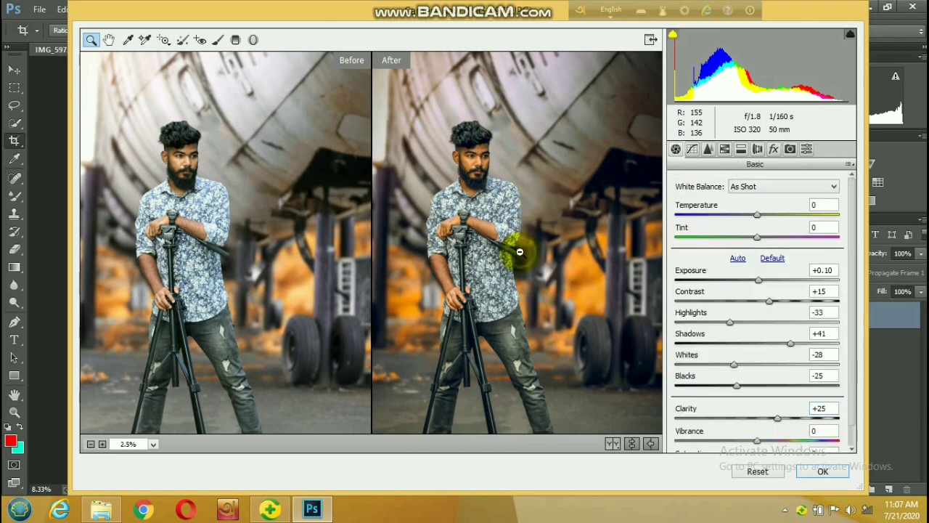
pyautogui.keyDown('alt'); pyautogui.click(518, 243); pyautogui.keyUp('alt')
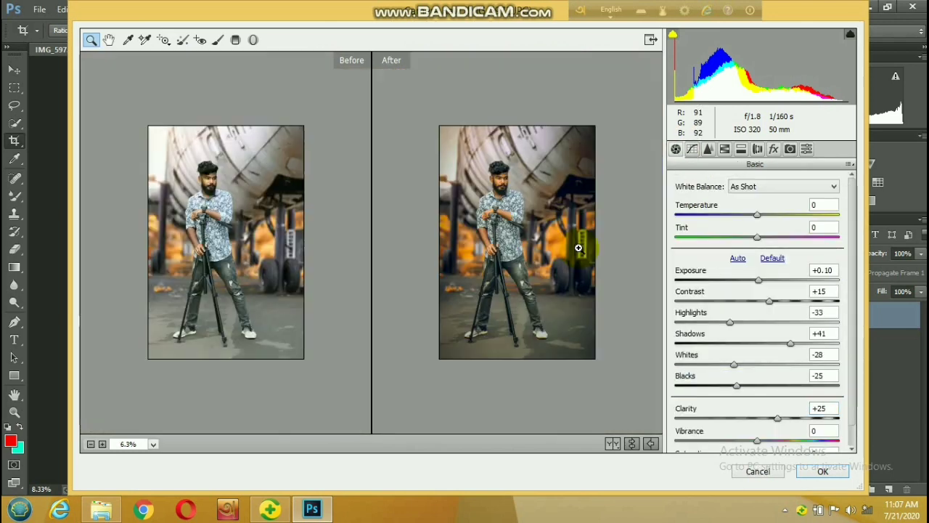
pyautogui.click(602, 249)
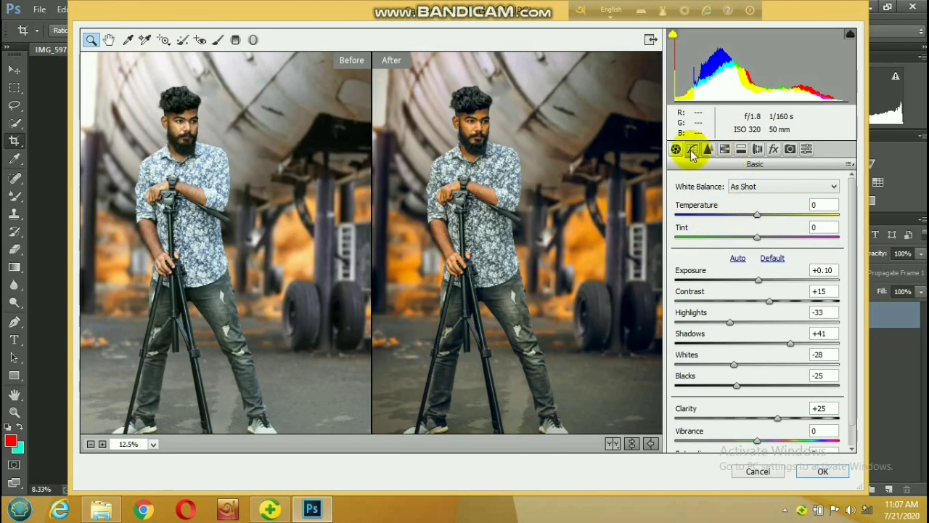
pyautogui.click(724, 149)
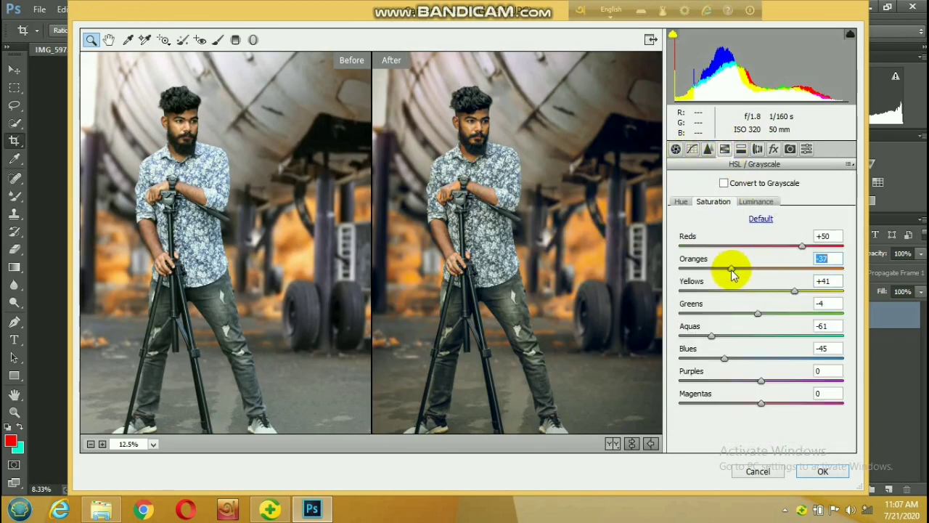
pyautogui.moveTo(731, 269); pyautogui.dragTo(737, 268)
pyautogui.click(770, 245)
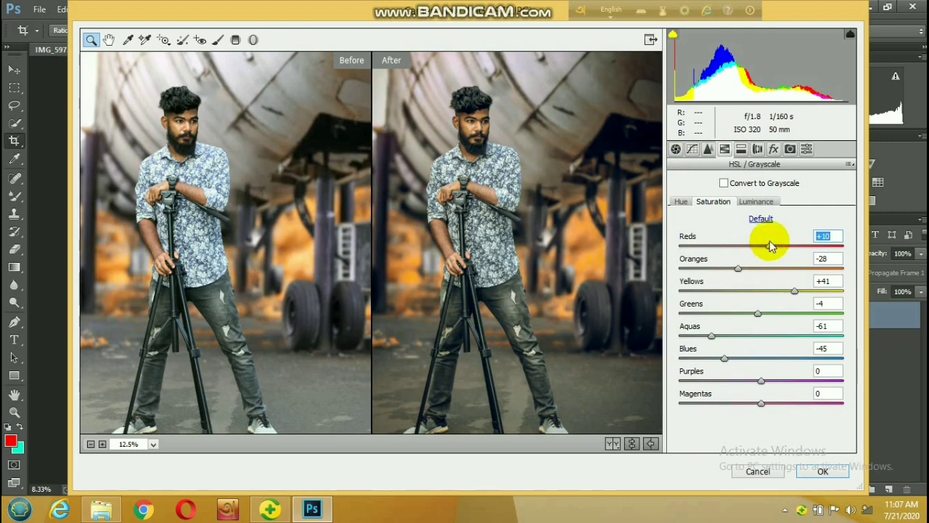
pyautogui.click(756, 201)
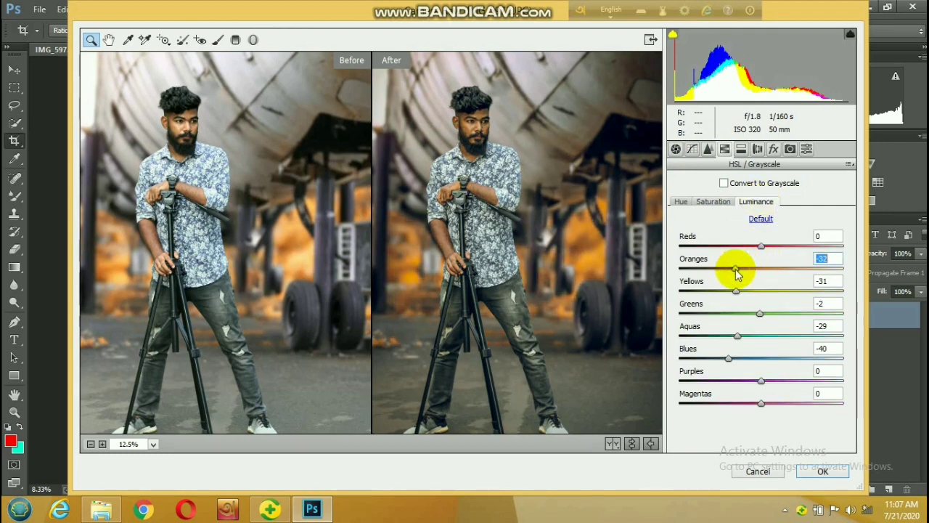
pyautogui.moveTo(735, 270); pyautogui.dragTo(749, 268)
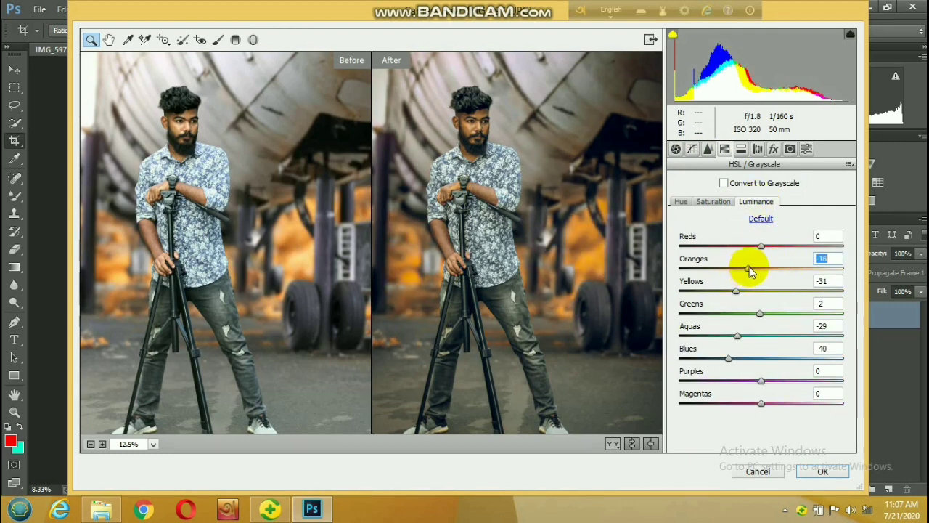
pyautogui.click(713, 201)
pyautogui.moveTo(734, 268)
pyautogui.mouseDown()
pyautogui.moveTo(750, 272)
pyautogui.moveTo(735, 269)
pyautogui.moveTo(788, 246)
pyautogui.mouseUp()
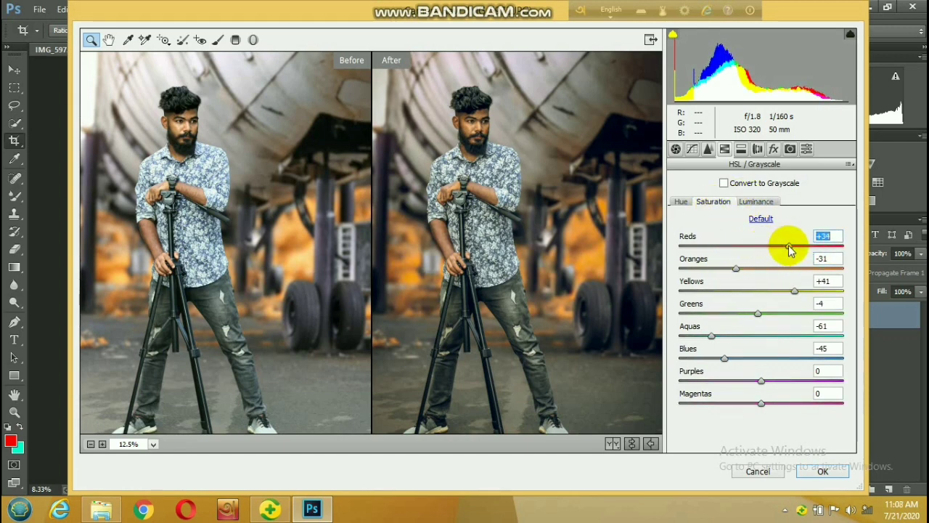
# - Warm the white balance to Temperature +8 and Tint +9
pyautogui.click(708, 149)
pyautogui.click(675, 149)
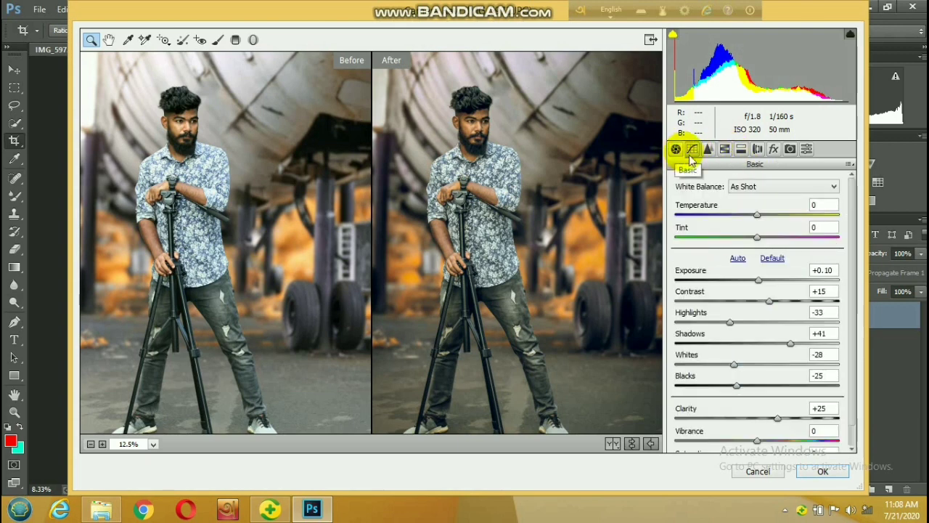
pyautogui.moveTo(757, 215); pyautogui.dragTo(764, 236)
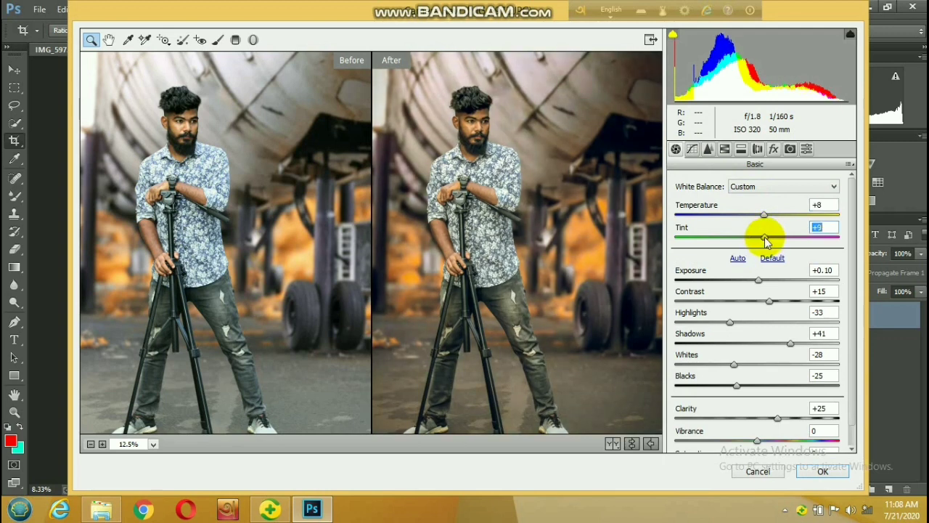
pyautogui.keyDown('alt'); pyautogui.click(595, 231); pyautogui.keyUp('alt')
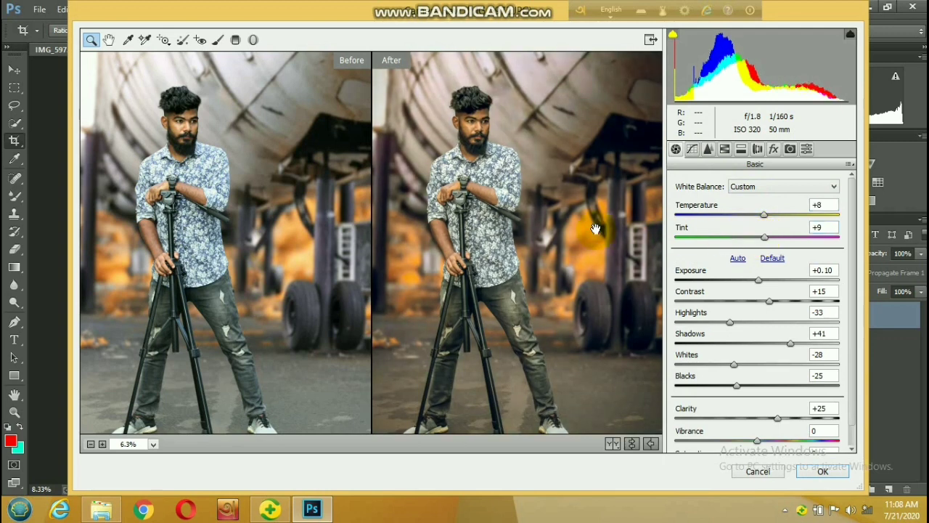
pyautogui.keyDown('alt'); pyautogui.click(551, 227); pyautogui.keyUp('alt')
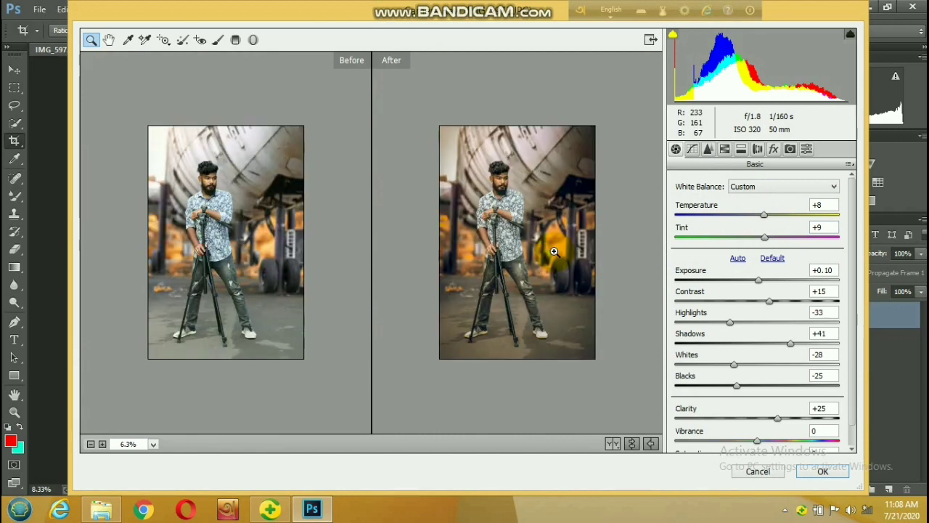
pyautogui.click(554, 252)
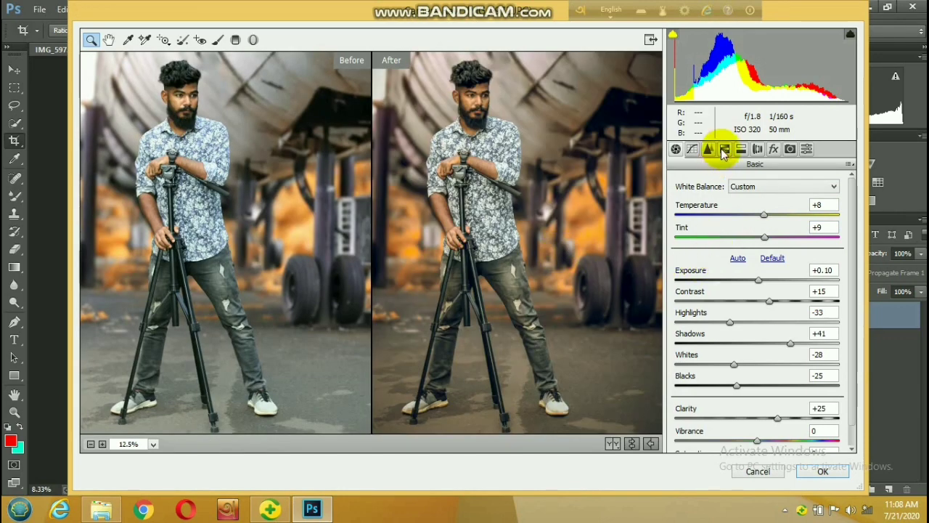
pyautogui.click(724, 149)
# - In Split Toning, give the highlights a warm hue and about 12-13 saturation
pyautogui.click(705, 203)
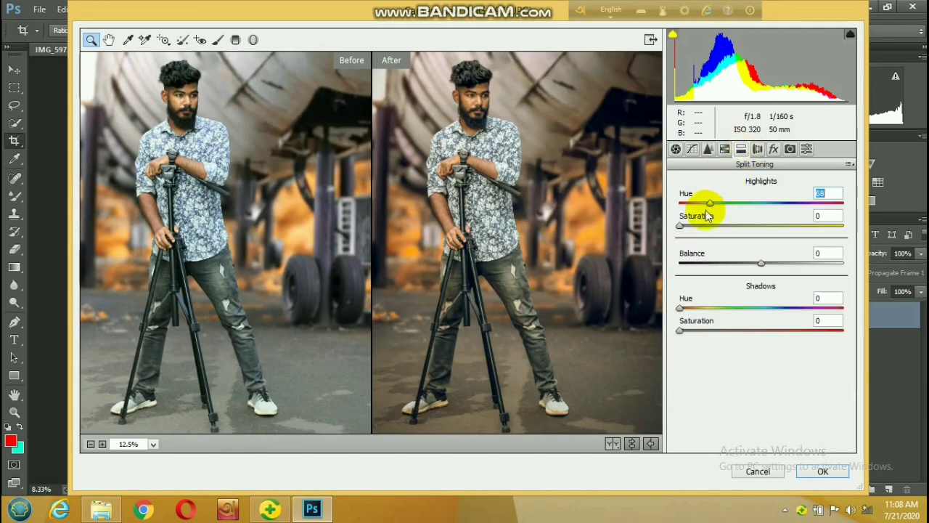
pyautogui.click(680, 226)
pyautogui.click(694, 203)
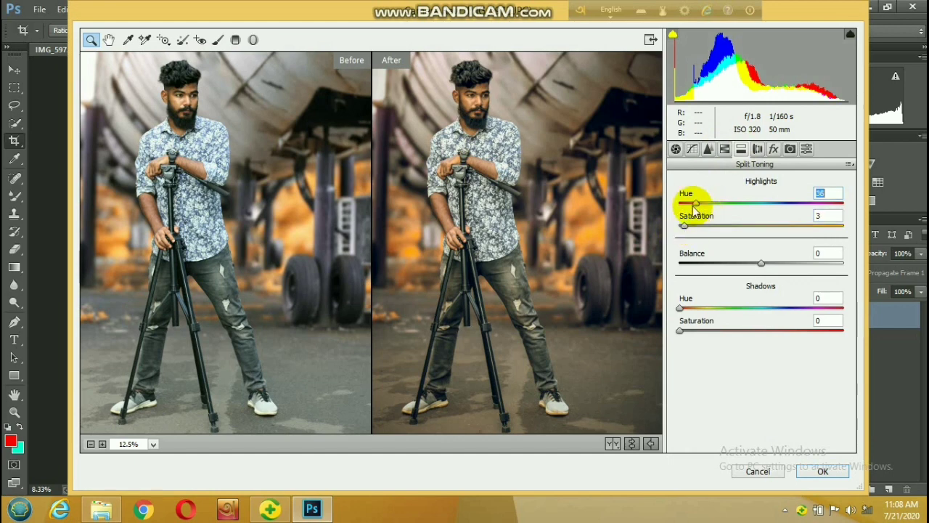
pyautogui.moveTo(695, 203); pyautogui.dragTo(711, 204)
pyautogui.click(700, 225)
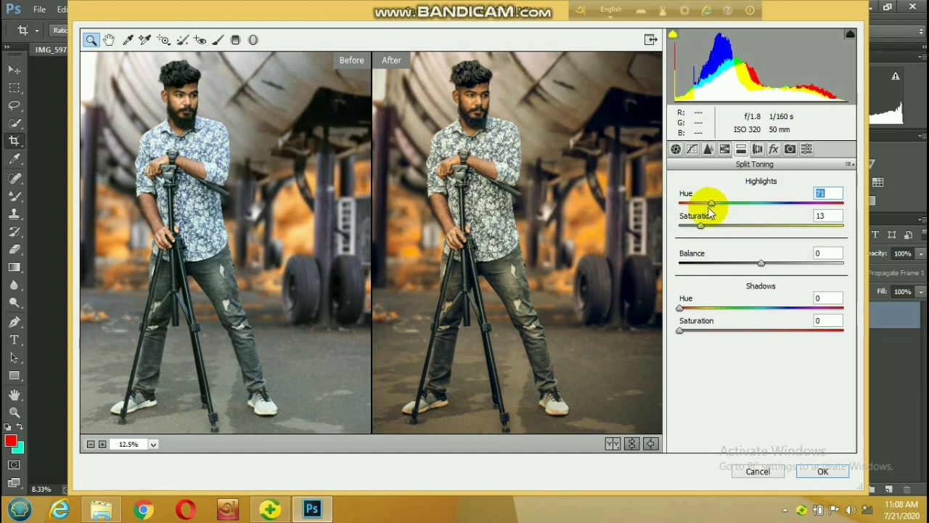
pyautogui.keyDown('alt'); pyautogui.click(561, 189); pyautogui.keyUp('alt')
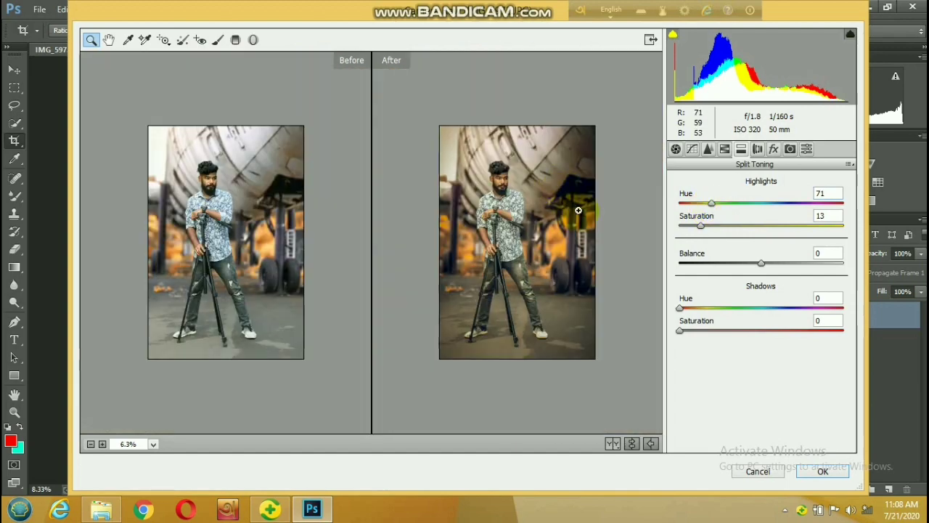
pyautogui.click(521, 193)
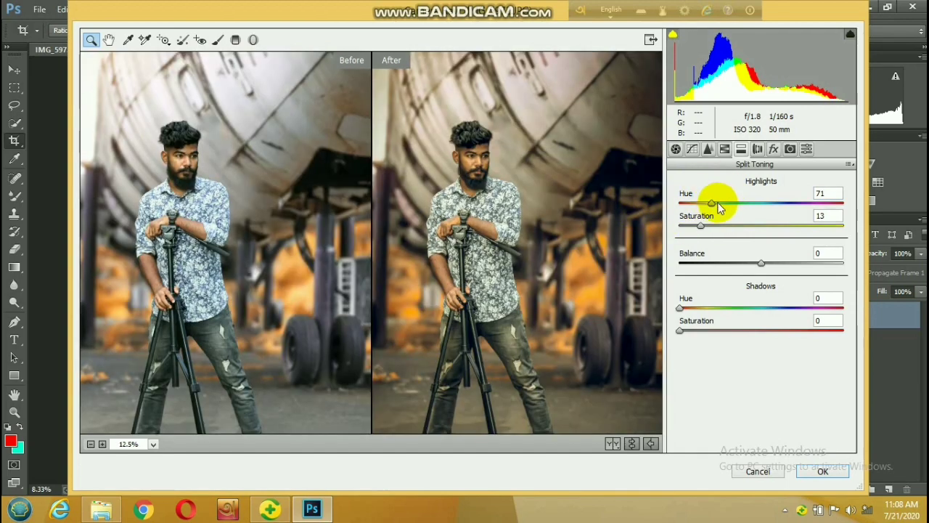
# - Finish with highlights saturation 12 and shadows hue 53, saturation 7, then apply the grade
pyautogui.click(706, 308)
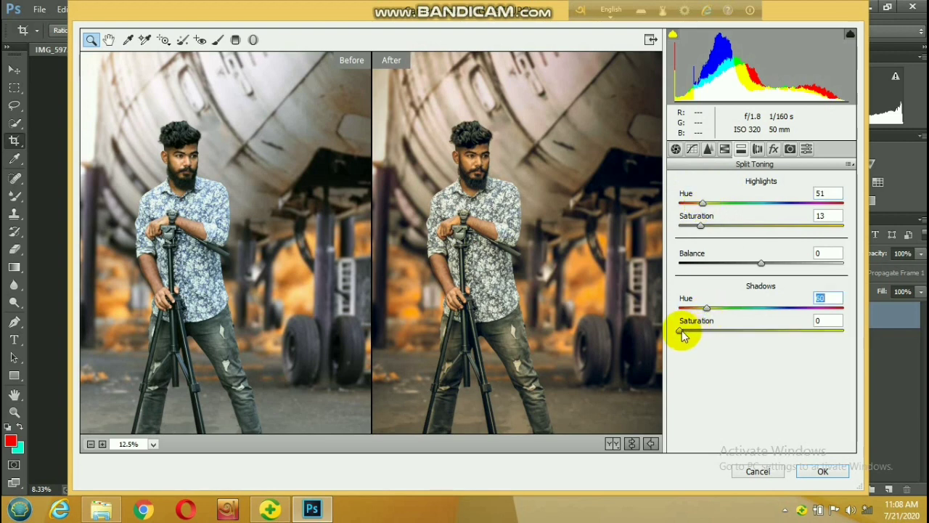
pyautogui.keyDown('alt'); pyautogui.click(556, 242); pyautogui.keyUp('alt')
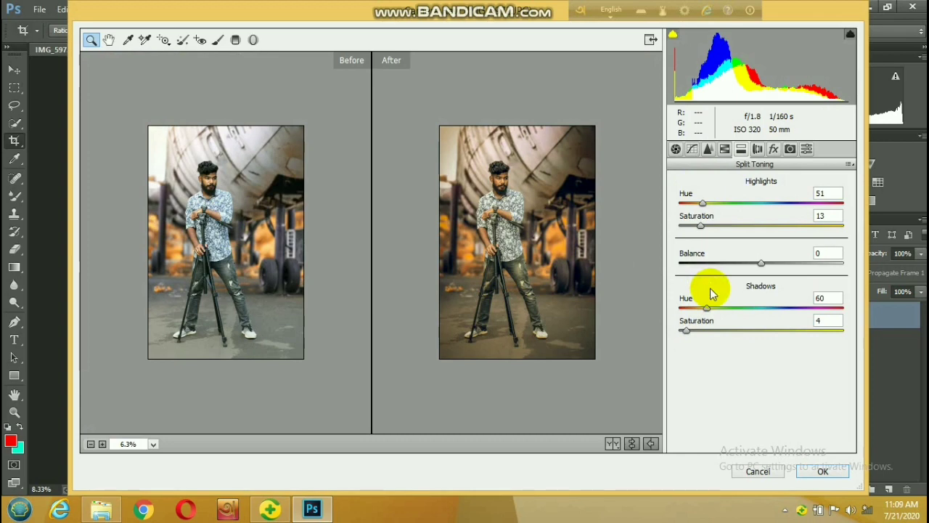
pyautogui.click(525, 199)
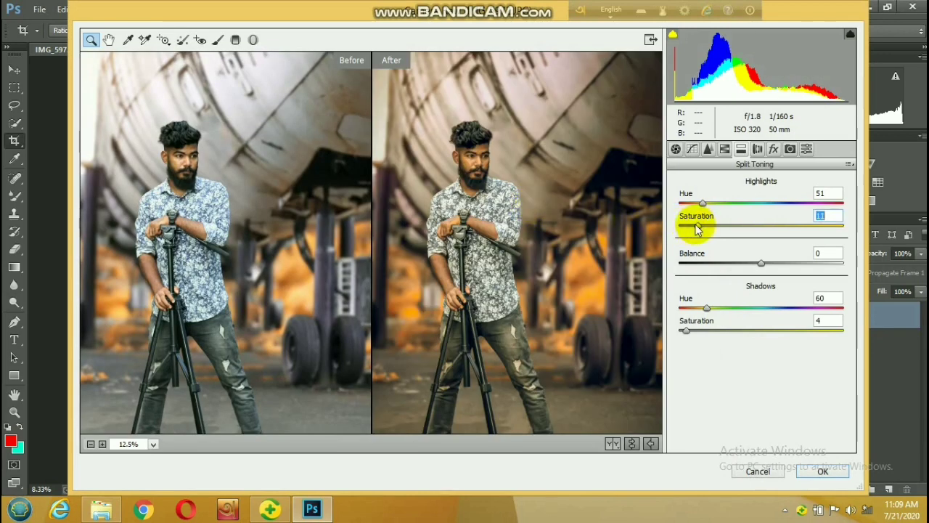
pyautogui.moveTo(707, 308); pyautogui.dragTo(705, 310)
pyautogui.moveTo(688, 334); pyautogui.dragTo(693, 334)
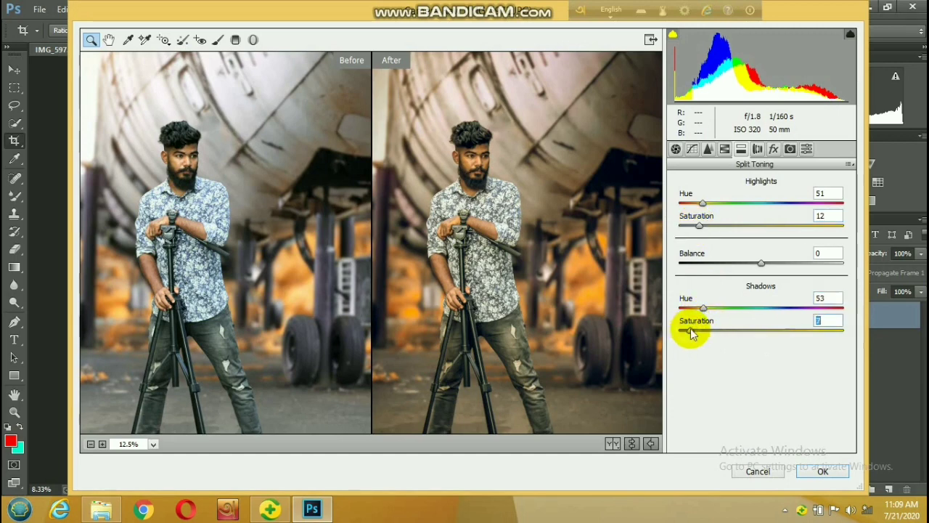
pyautogui.click(807, 472)
pyautogui.click(386, 256)
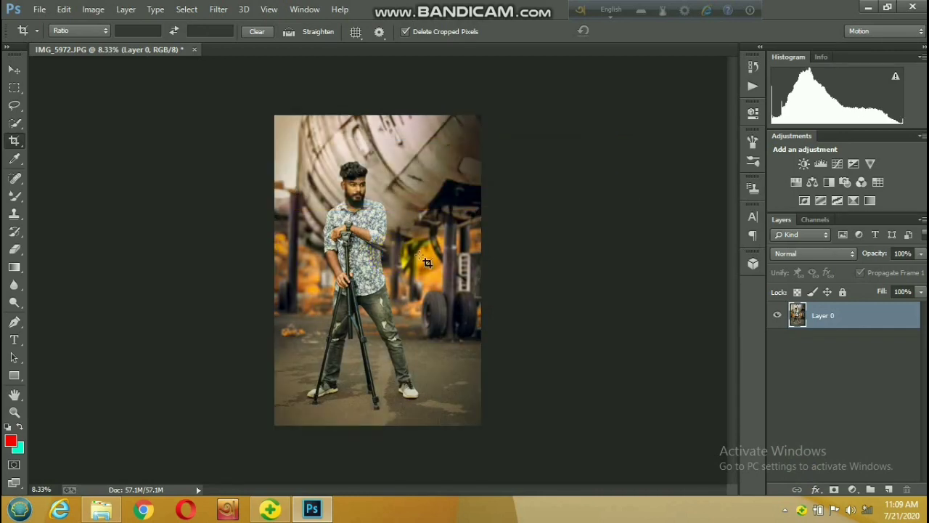
pyautogui.click(349, 177)
pyautogui.click(354, 201)
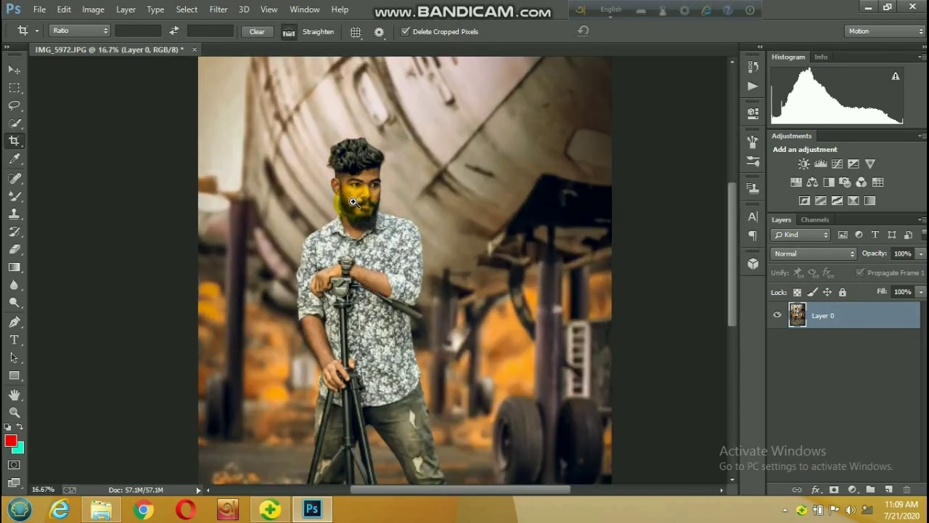
pyautogui.click(359, 202)
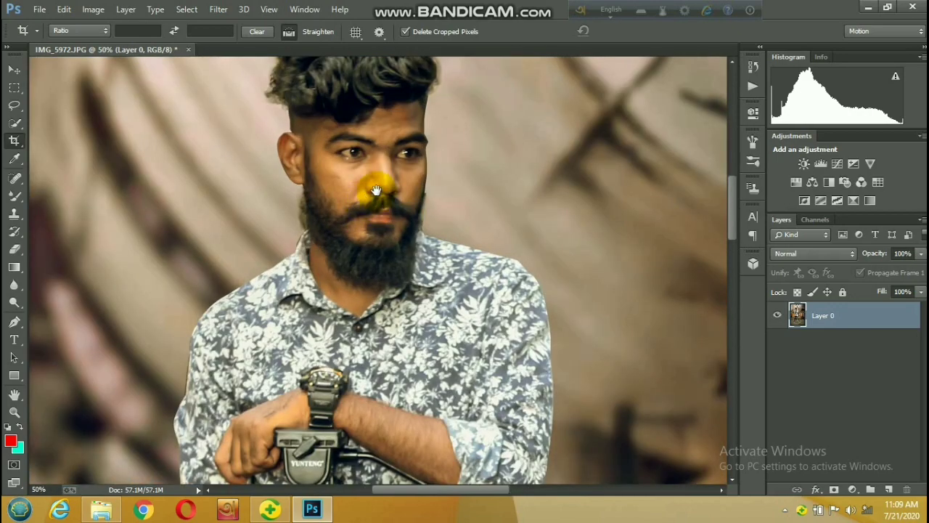
pyautogui.click(380, 190)
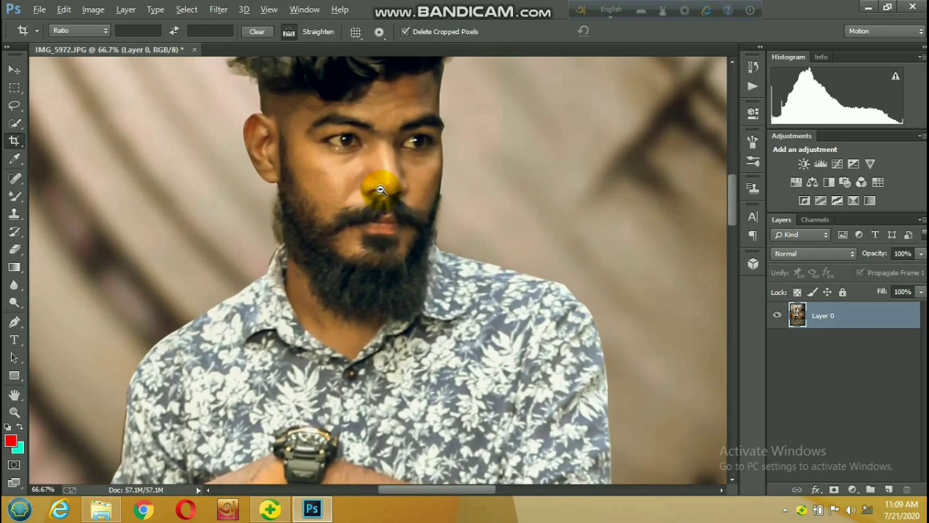
pyautogui.keyDown('alt'); pyautogui.click(380, 190); pyautogui.keyUp('alt')
pyautogui.keyDown('alt'); pyautogui.click(380, 191); pyautogui.keyUp('alt')
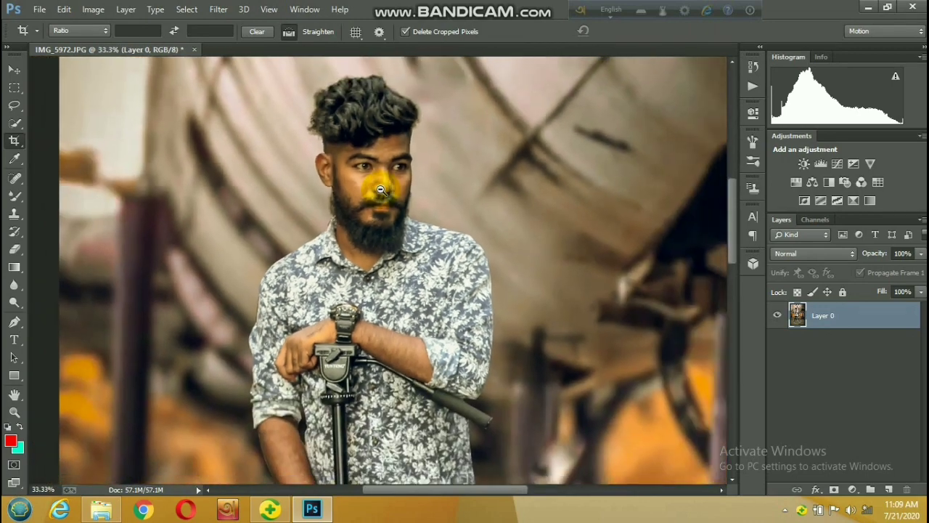
pyautogui.keyDown('alt'); pyautogui.click(377, 195); pyautogui.keyUp('alt')
pyautogui.keyDown('alt'); pyautogui.click(411, 214); pyautogui.keyUp('alt')
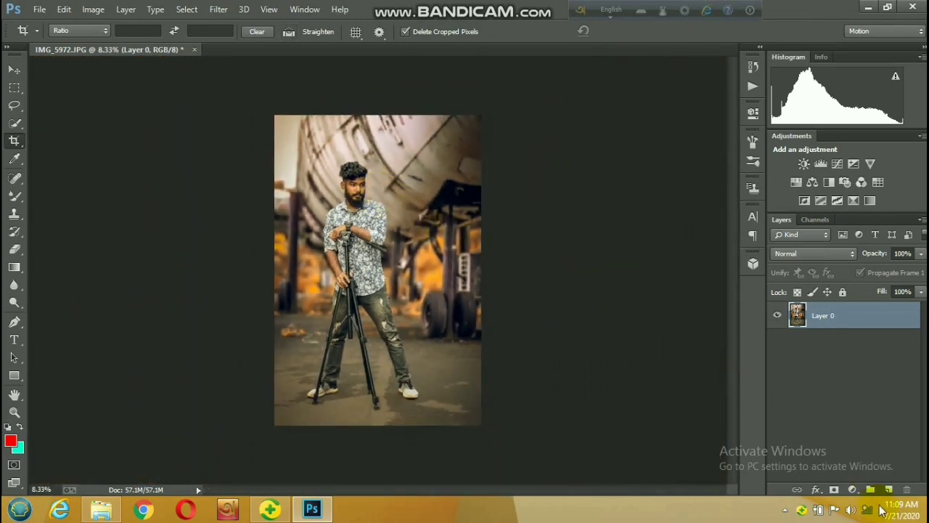
# - Add a Selective Color adjustment layer above Layer 0
pyautogui.click(853, 493)
pyautogui.click(834, 473)
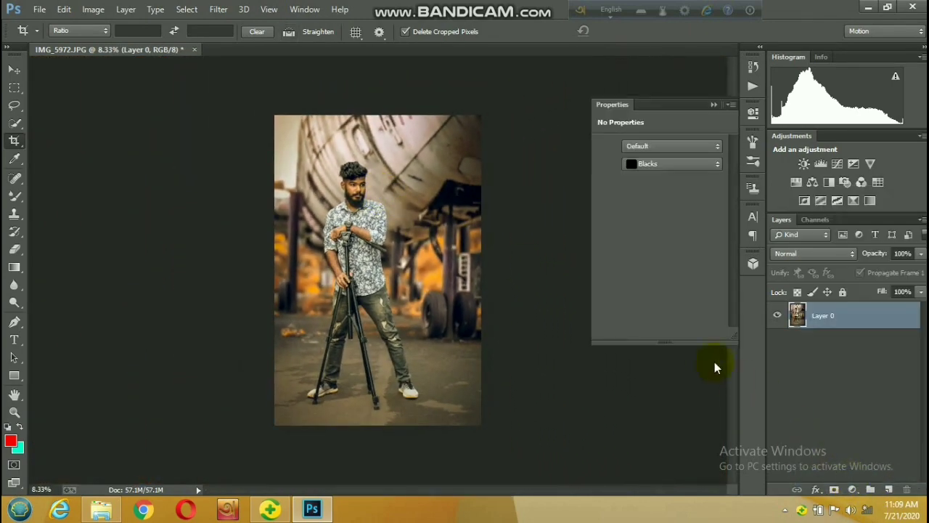
pyautogui.click(435, 239)
pyautogui.keyDown('alt'); pyautogui.click(522, 354); pyautogui.keyUp('alt')
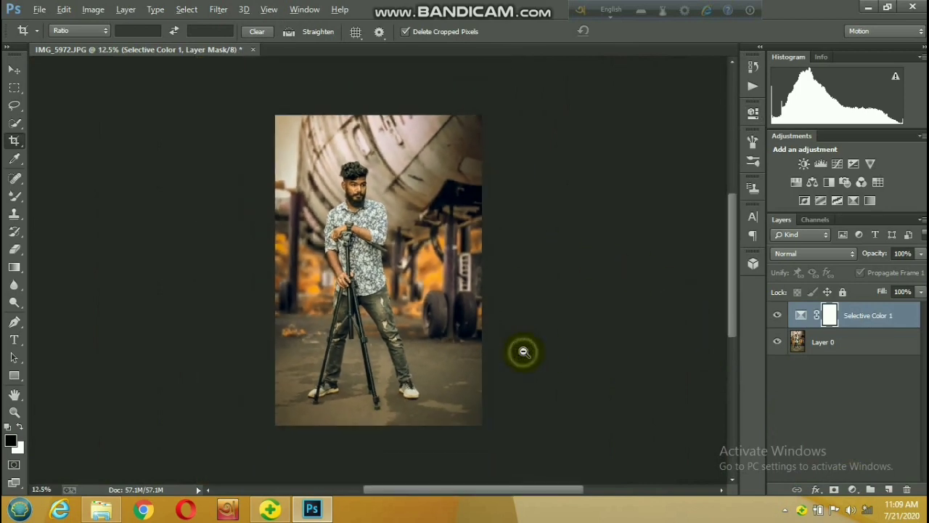
# - Adjust the Yellows range's cyan, magenta and yellow sliders
pyautogui.doubleClick(798, 317)
pyautogui.click(649, 164)
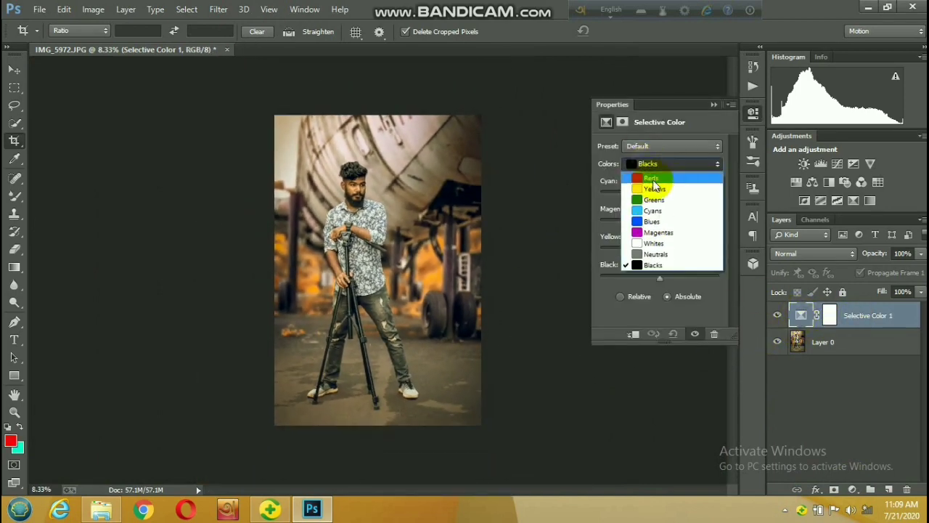
pyautogui.click(649, 188)
pyautogui.moveTo(659, 221)
pyautogui.mouseDown()
pyautogui.moveTo(629, 221)
pyautogui.moveTo(672, 221)
pyautogui.mouseUp()
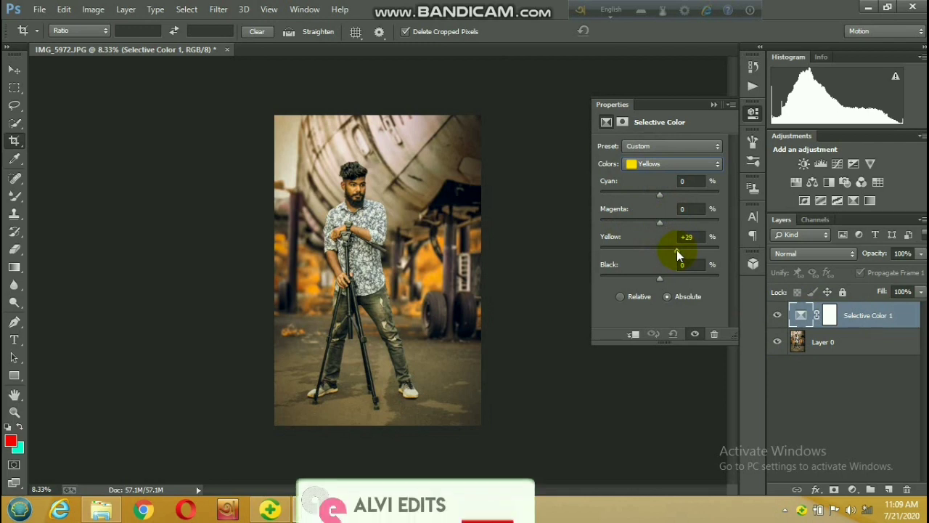
pyautogui.moveTo(677, 251)
pyautogui.mouseDown()
pyautogui.moveTo(656, 254)
pyautogui.moveTo(672, 277)
pyautogui.moveTo(664, 277)
pyautogui.mouseUp()
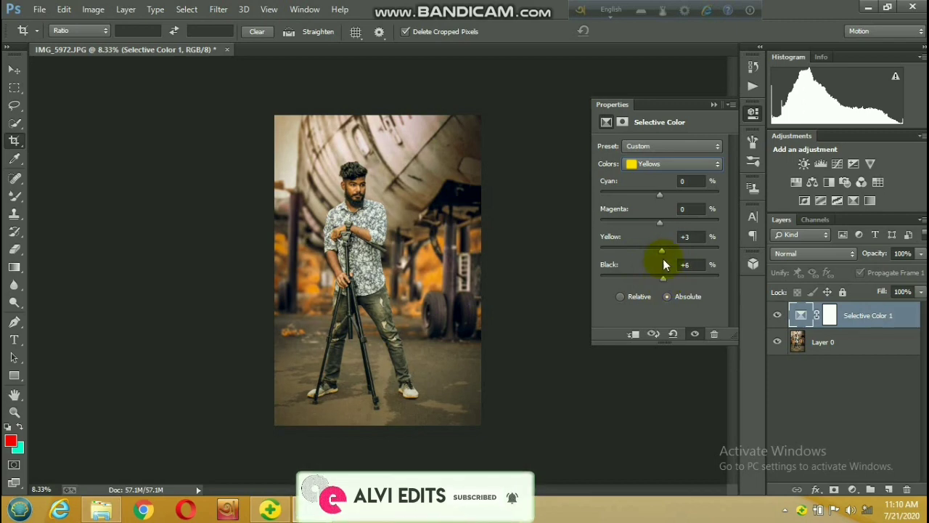
pyautogui.moveTo(659, 195); pyautogui.dragTo(657, 195)
pyautogui.moveTo(659, 222)
pyautogui.mouseDown()
pyautogui.moveTo(666, 226)
pyautogui.moveTo(654, 224)
pyautogui.mouseUp()
# - Set the Blacks range to Cyan -5 and Magenta +1
pyautogui.click(655, 164)
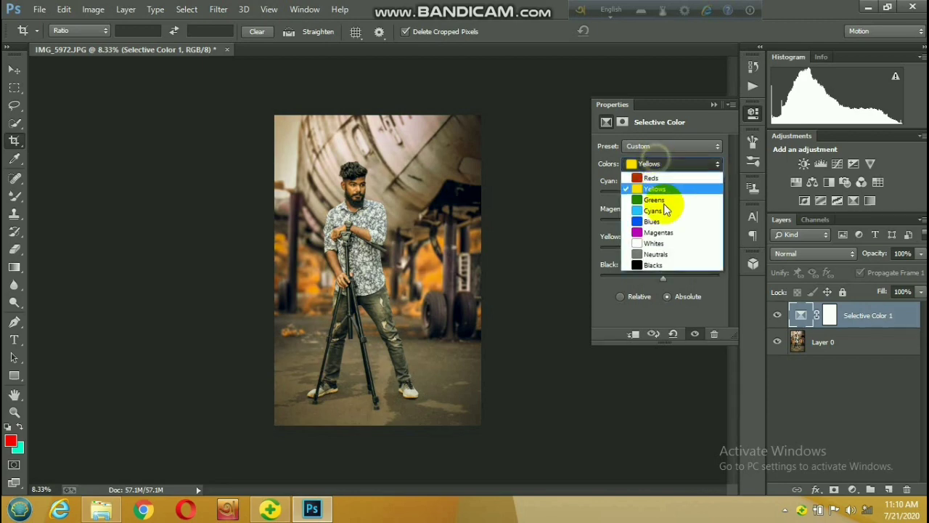
pyautogui.click(666, 264)
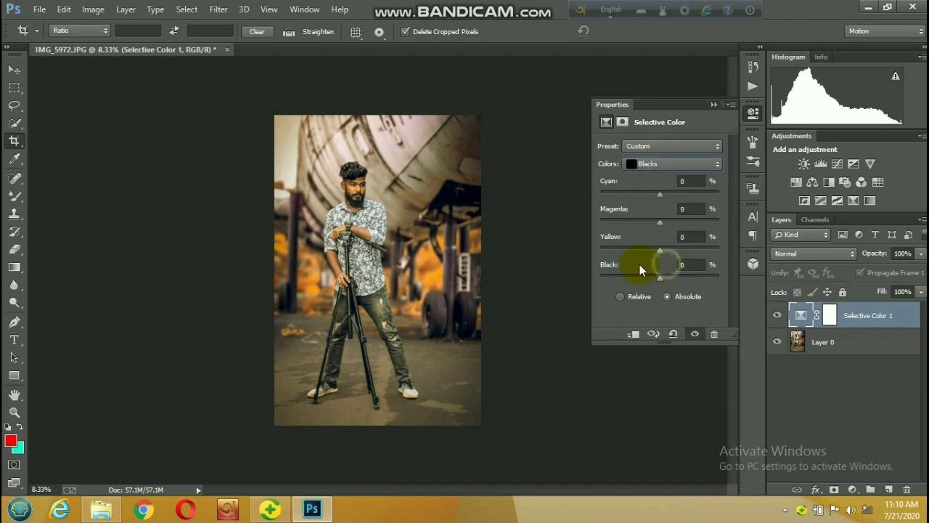
pyautogui.scroll(1, 405, 219)
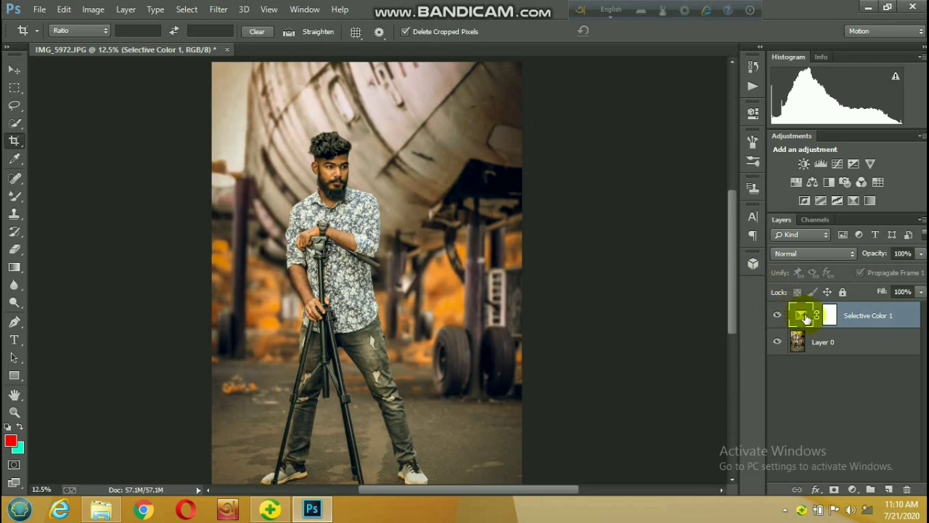
pyautogui.doubleClick(800, 315)
pyautogui.moveTo(658, 195)
pyautogui.mouseDown()
pyautogui.moveTo(668, 195)
pyautogui.moveTo(656, 198)
pyautogui.mouseUp()
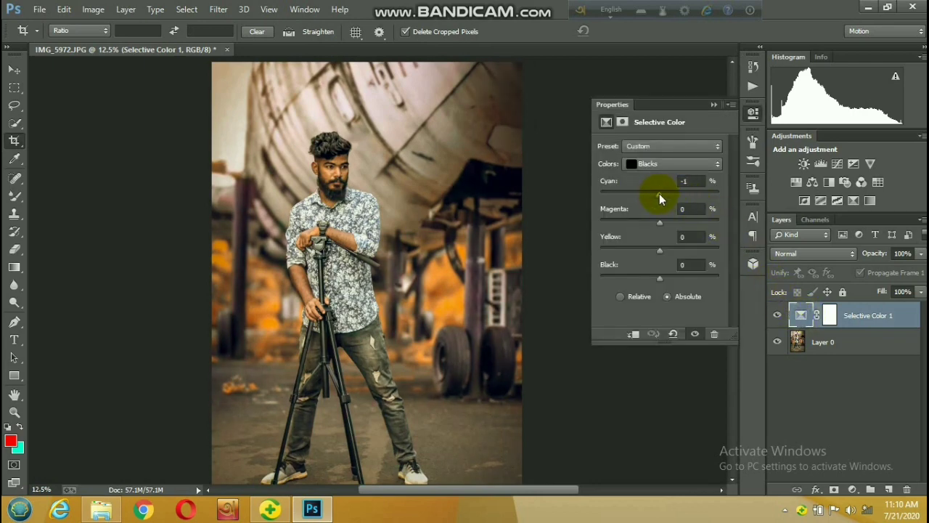
pyautogui.scroll(-1, 415, 243)
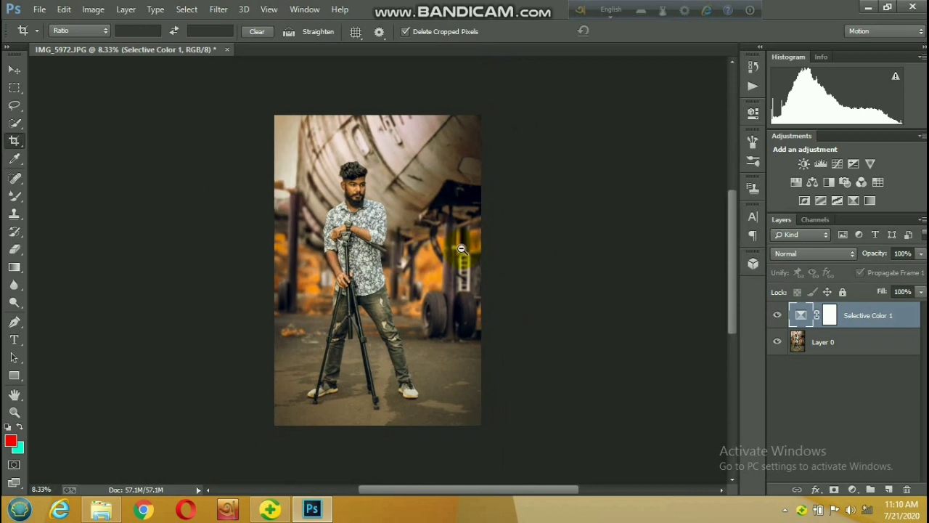
pyautogui.doubleClick(798, 316)
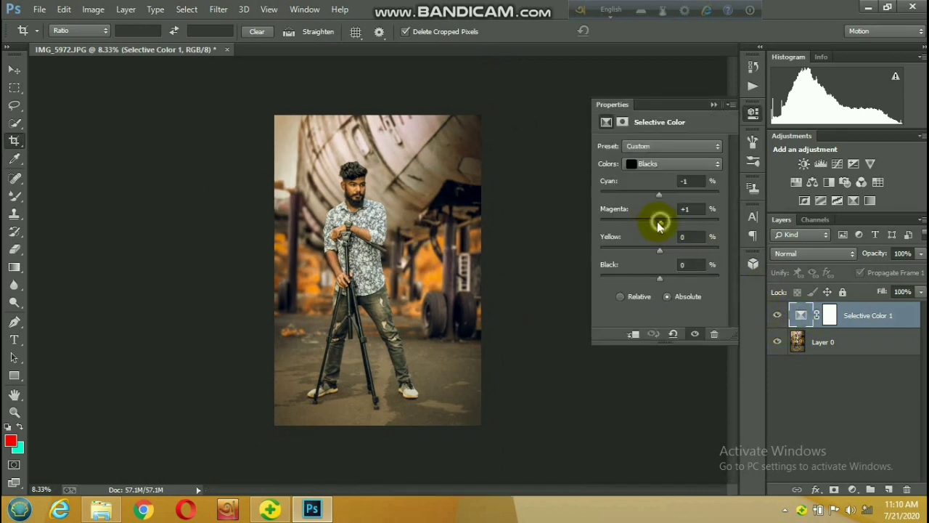
pyautogui.moveTo(659, 226); pyautogui.dragTo(660, 280)
pyautogui.keyDown('ctrl'); pyautogui.click(446, 245); pyautogui.keyUp('ctrl')
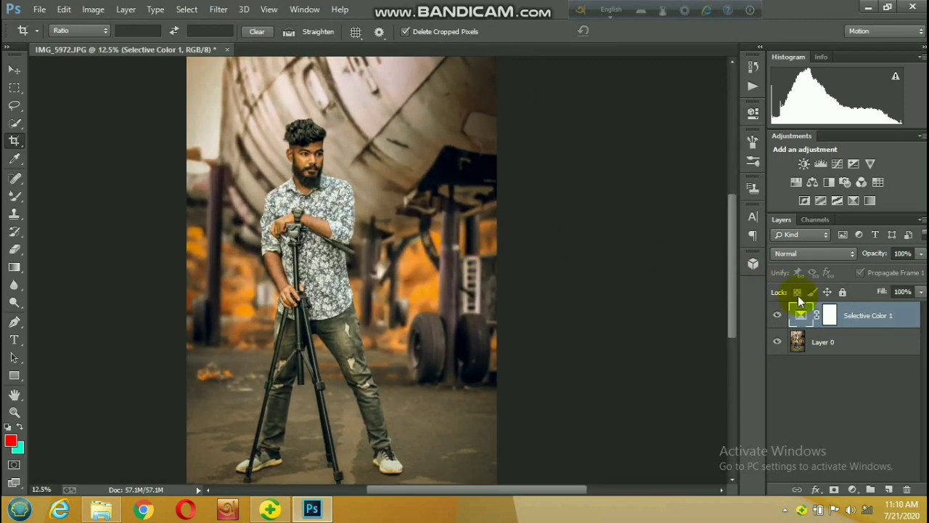
pyautogui.doubleClick(798, 315)
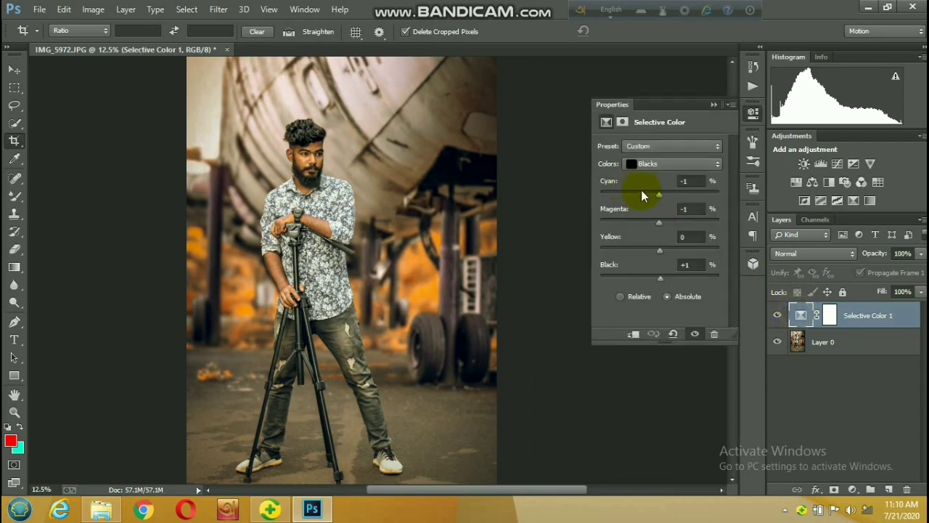
pyautogui.moveTo(657, 193); pyautogui.dragTo(656, 194)
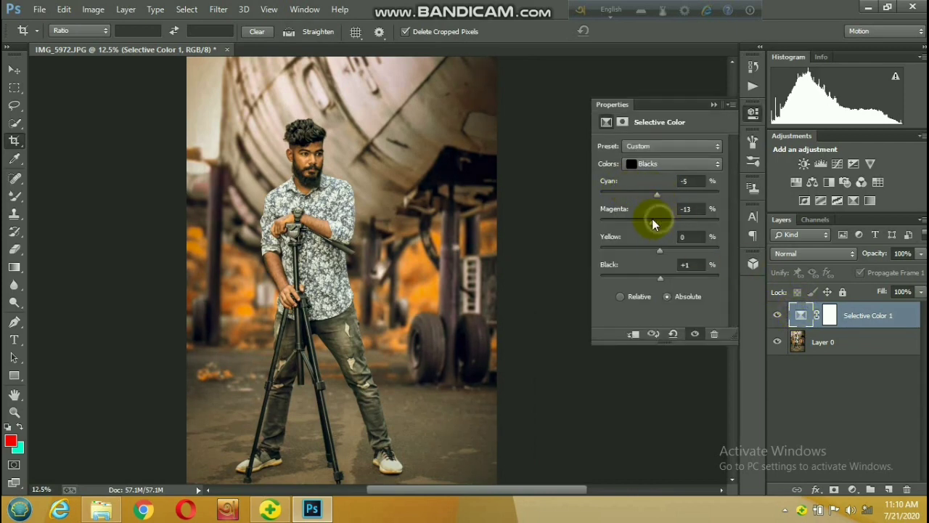
pyautogui.moveTo(658, 222); pyautogui.dragTo(661, 224)
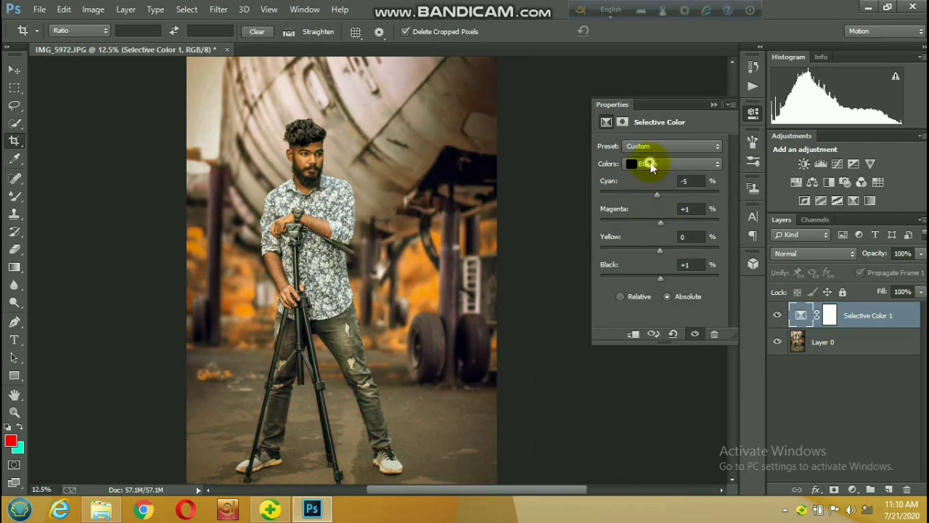
# - Refine the Yellows to Cyan -5, Yellow +13, Black -1, then select the Neutrals range
pyautogui.click(649, 163)
pyautogui.click(669, 191)
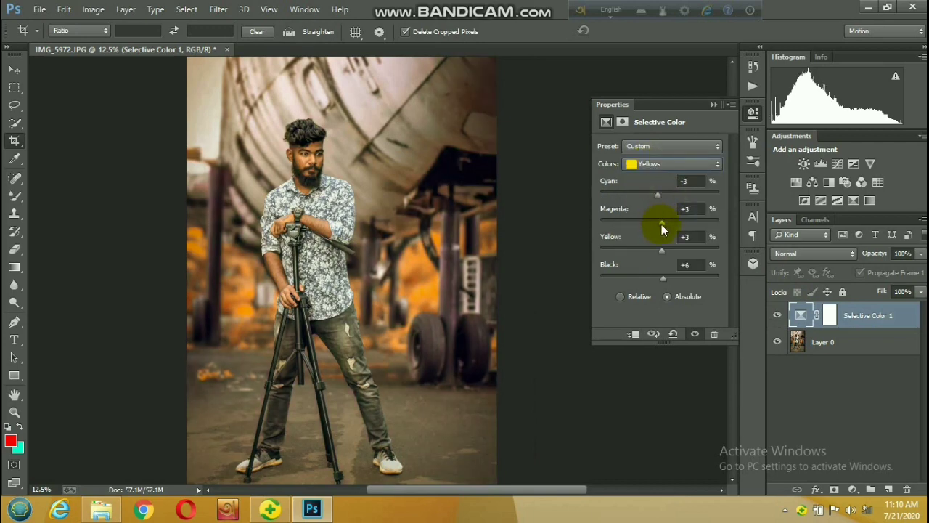
pyautogui.moveTo(659, 222)
pyautogui.mouseDown()
pyautogui.moveTo(643, 222)
pyautogui.moveTo(678, 222)
pyautogui.moveTo(659, 235)
pyautogui.mouseUp()
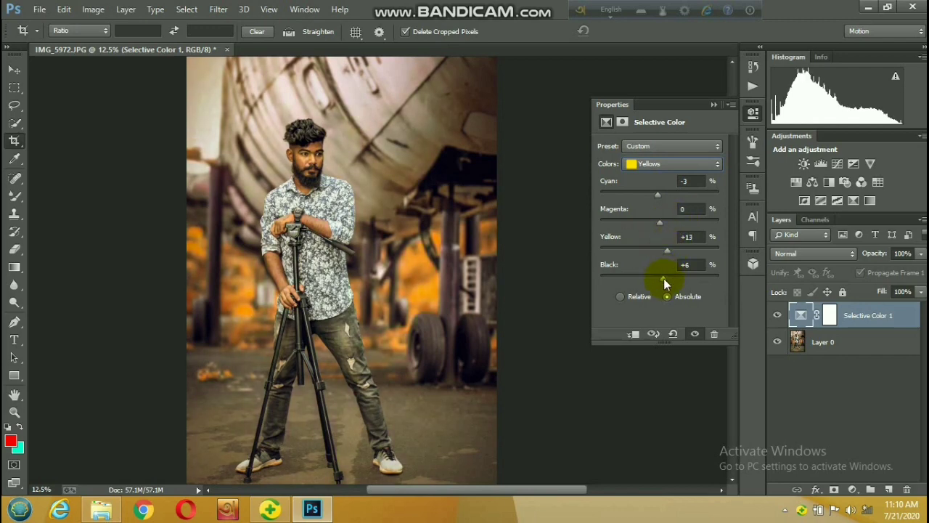
pyautogui.moveTo(663, 278); pyautogui.dragTo(650, 279)
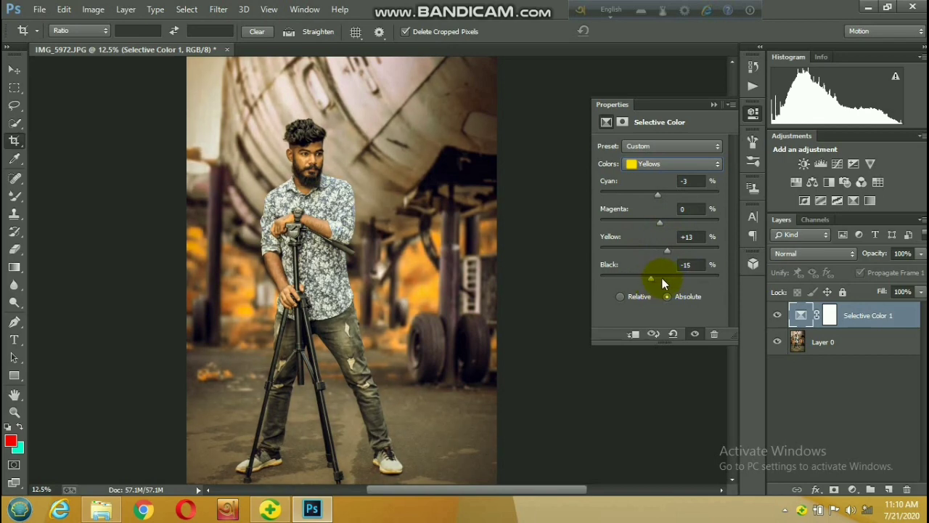
pyautogui.click(662, 279)
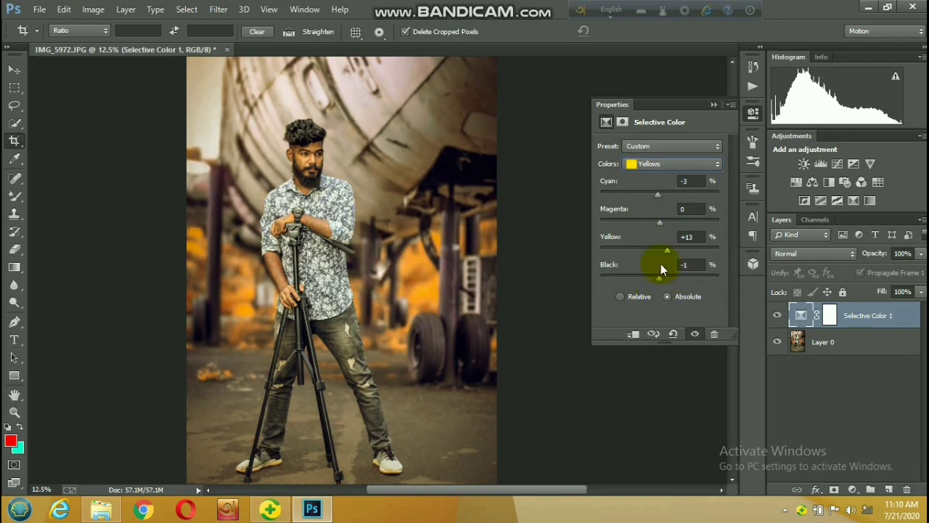
pyautogui.moveTo(664, 191); pyautogui.dragTo(655, 190)
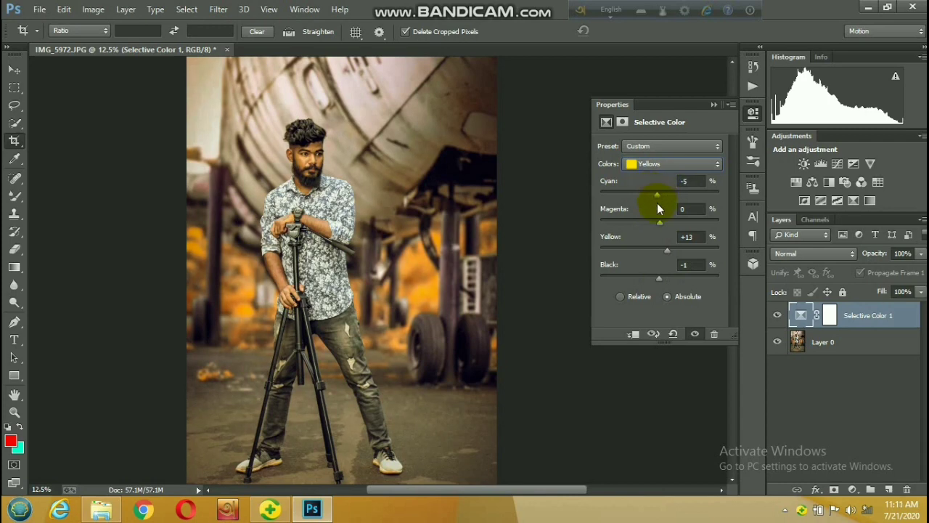
pyautogui.click(655, 163)
pyautogui.click(673, 263)
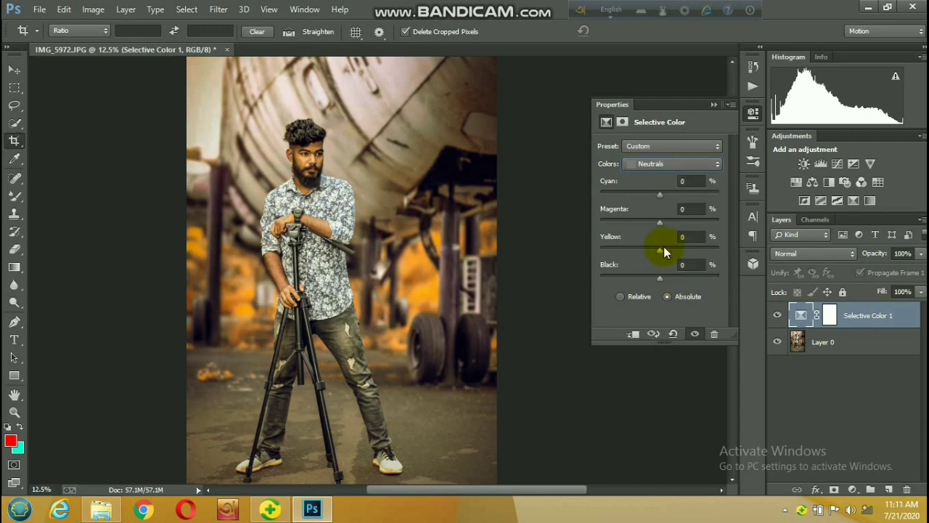
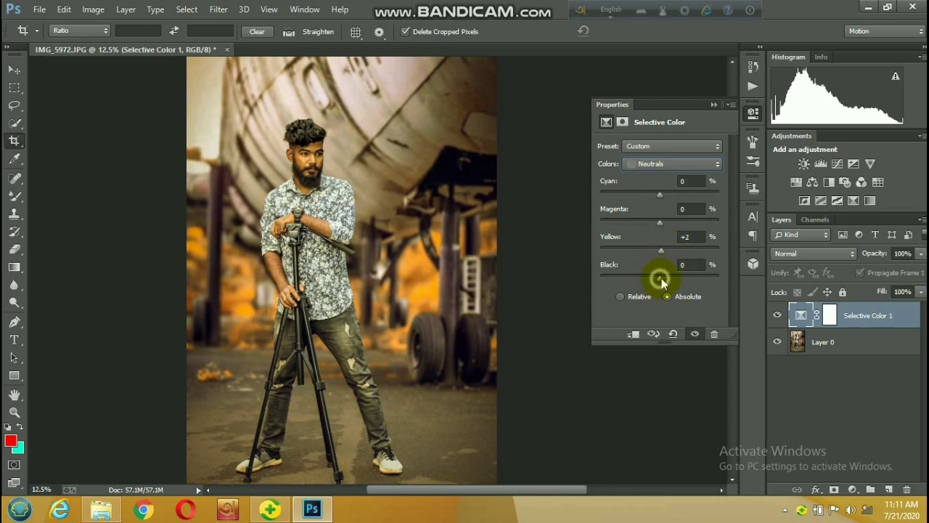
# - Set the Selective Color Neutrals Black value to +2
pyautogui.moveTo(661, 280); pyautogui.dragTo(660, 277)
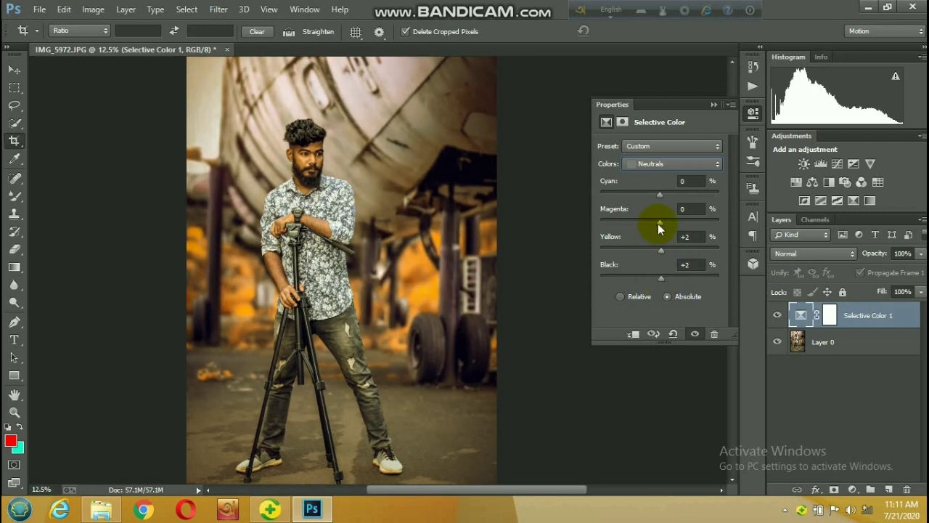
pyautogui.moveTo(657, 222); pyautogui.dragTo(657, 223)
pyautogui.scroll(-1, 522, 218)
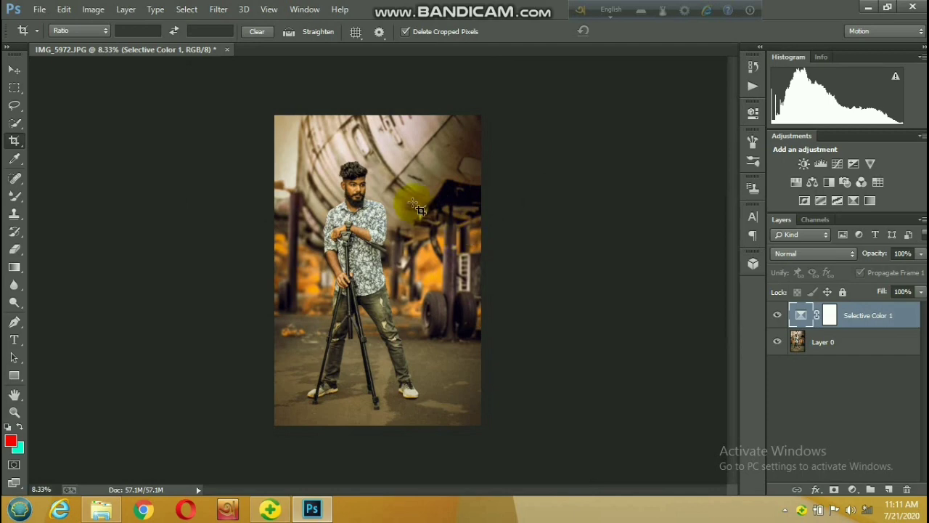
pyautogui.scroll(1, 331, 203)
pyautogui.scroll(-1, 443, 214)
# - Toggle the Selective Color layer's visibility to compare, then target its layer mask
pyautogui.click(777, 316)
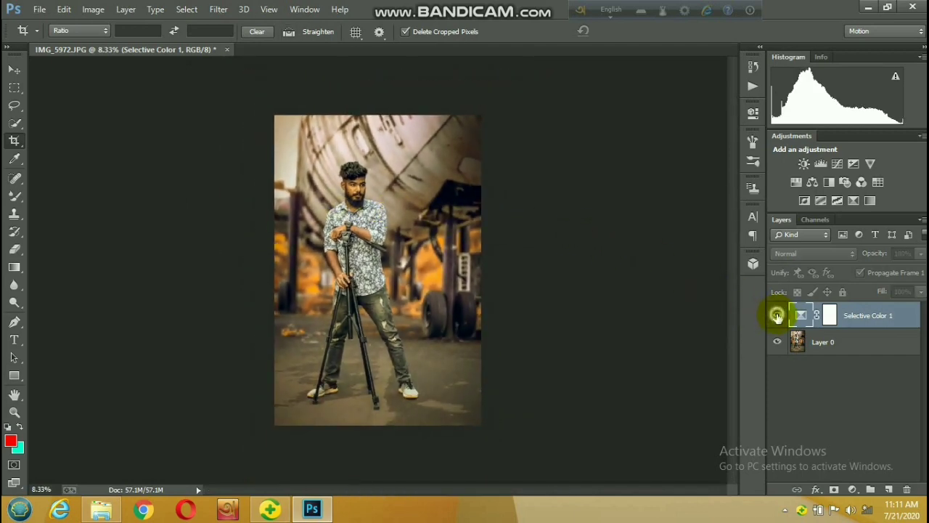
pyautogui.click(776, 316)
pyautogui.click(777, 318)
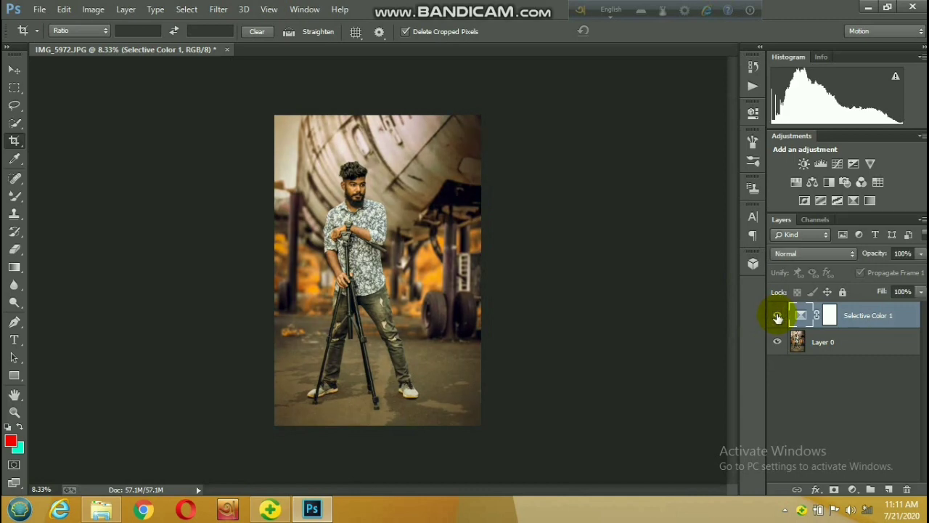
pyautogui.click(829, 315)
# - Zoom in on the man's face and set up a soft Brush Tool for painting the mask
pyautogui.scroll(1, 362, 179)
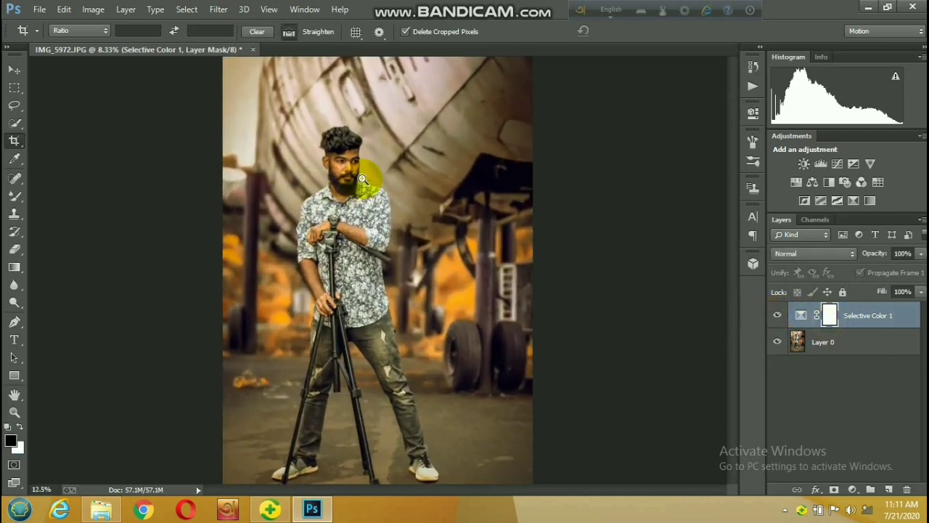
pyautogui.click(362, 179)
pyautogui.click(425, 176)
pyautogui.click(435, 189)
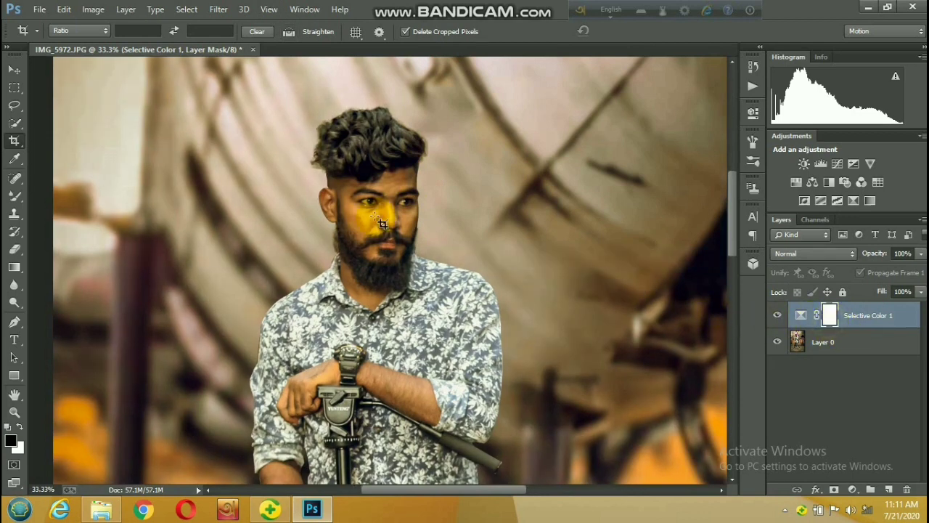
pyautogui.rightClick(16, 200)
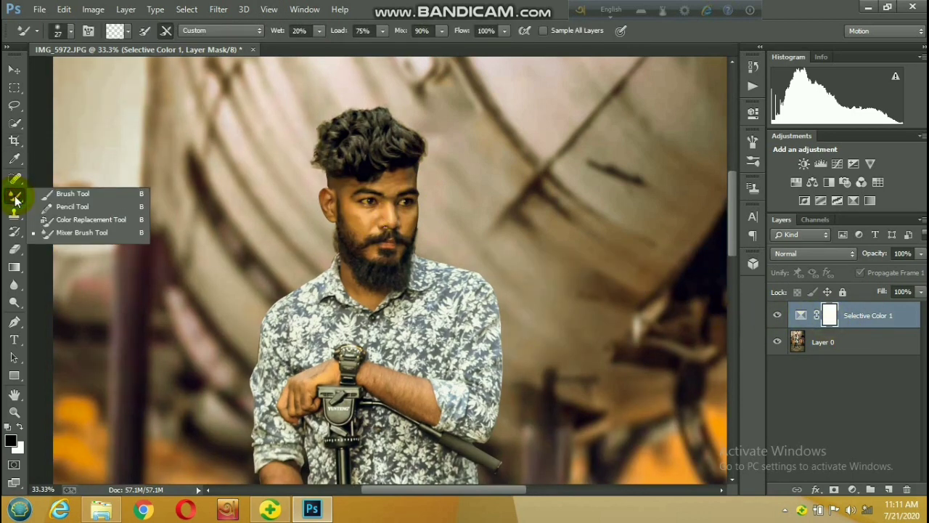
pyautogui.click(66, 188)
pyautogui.rightClick(362, 179)
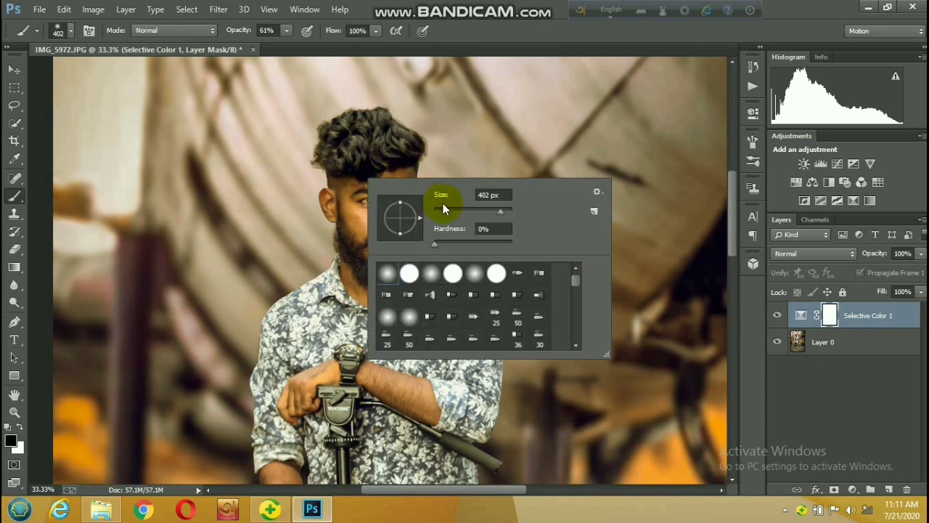
pyautogui.click(444, 212)
# - Paint the tint off the beard, forehead, eyes and forearm on the mask
pyautogui.moveTo(349, 178)
pyautogui.mouseDown()
pyautogui.moveTo(371, 240)
pyautogui.moveTo(385, 211)
pyautogui.mouseUp()
pyautogui.rightClick(395, 205)
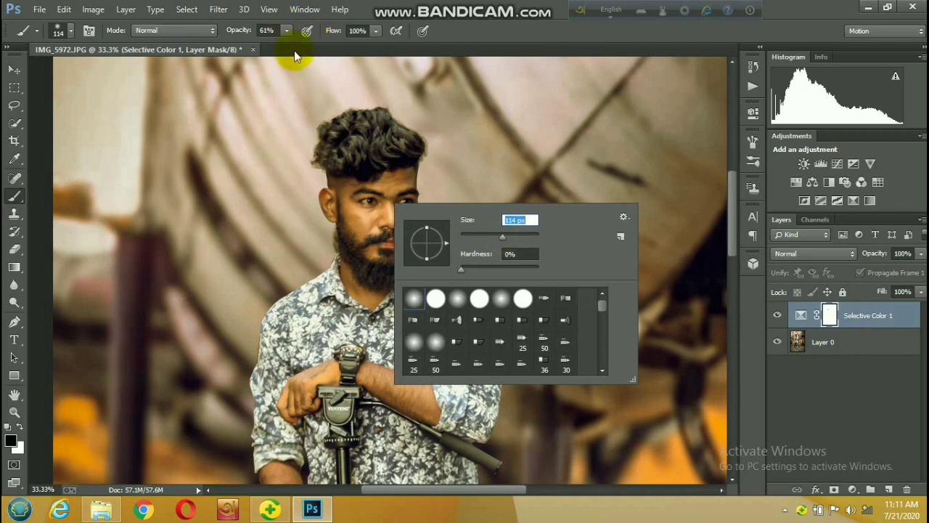
pyautogui.moveTo(364, 200)
pyautogui.mouseDown()
pyautogui.moveTo(382, 183)
pyautogui.moveTo(380, 225)
pyautogui.moveTo(383, 203)
pyautogui.moveTo(398, 238)
pyautogui.mouseUp()
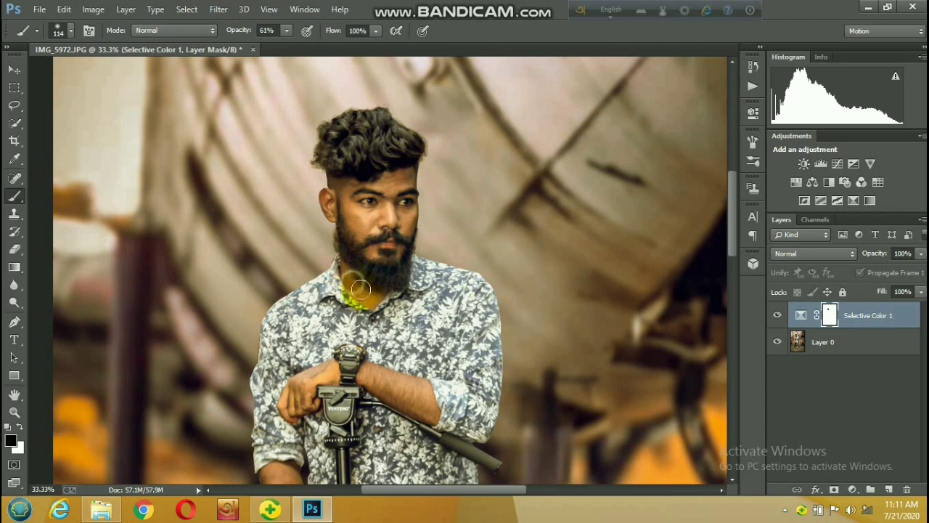
pyautogui.moveTo(381, 281); pyautogui.dragTo(369, 300)
pyautogui.moveTo(381, 378)
pyautogui.mouseDown()
pyautogui.moveTo(426, 412)
pyautogui.moveTo(292, 407)
pyautogui.moveTo(357, 348)
pyautogui.moveTo(379, 363)
pyautogui.moveTo(346, 376)
pyautogui.mouseUp()
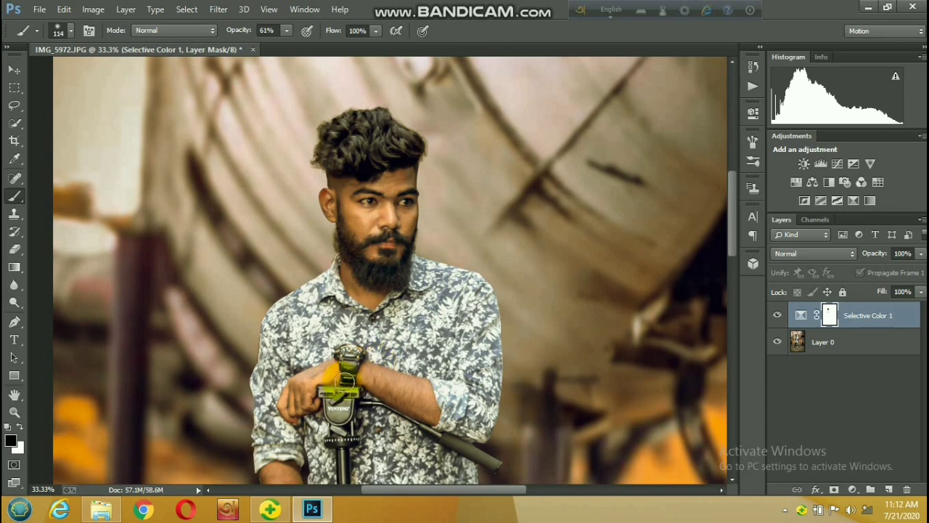
pyautogui.scroll(-5, 312, 341)
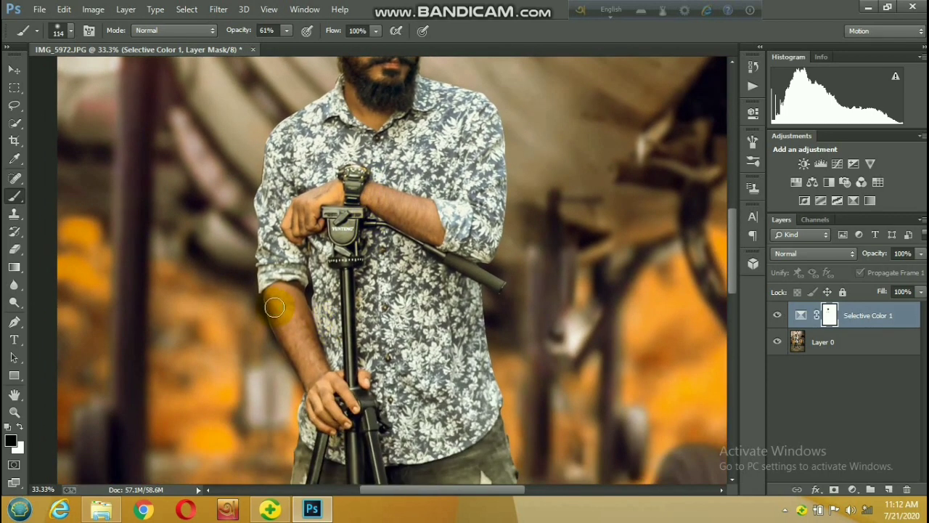
# - Enlarge the brush to 135 px and paint the tint off the left forearm
pyautogui.rightClick(275, 307)
pyautogui.moveTo(392, 338); pyautogui.dragTo(407, 338)
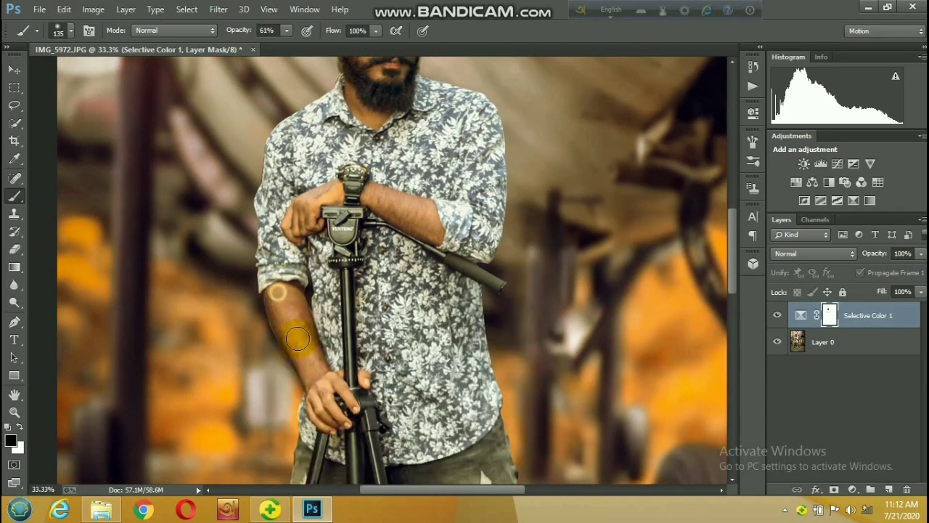
pyautogui.click(276, 290)
pyautogui.moveTo(310, 373)
pyautogui.mouseDown()
pyautogui.moveTo(293, 302)
pyautogui.moveTo(331, 396)
pyautogui.moveTo(357, 373)
pyautogui.moveTo(332, 367)
pyautogui.mouseUp()
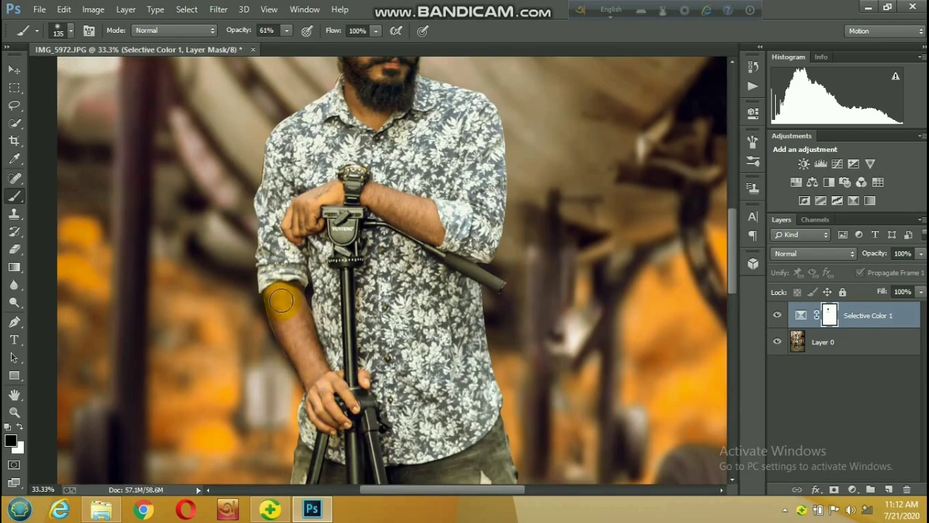
pyautogui.scroll(-1, 332, 367)
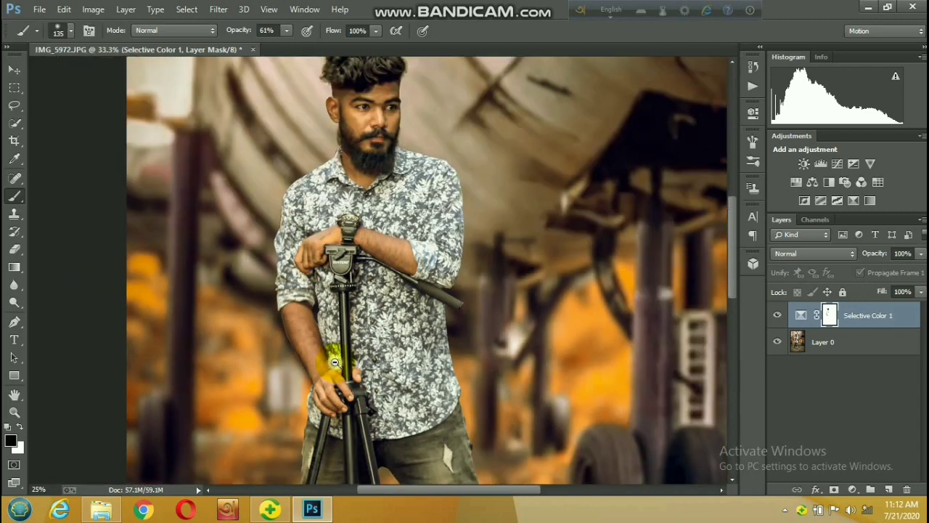
pyautogui.scroll(-1, 332, 366)
pyautogui.scroll(-1, 333, 366)
pyautogui.scroll(-1, 368, 368)
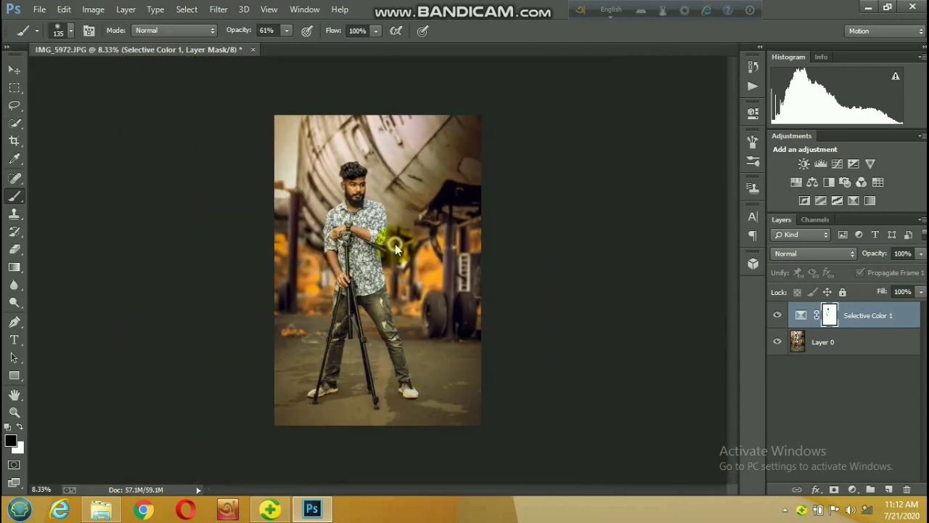
pyautogui.scroll(1, 377, 239)
pyautogui.scroll(1, 357, 194)
pyautogui.scroll(1, 358, 193)
pyautogui.scroll(2, 358, 193)
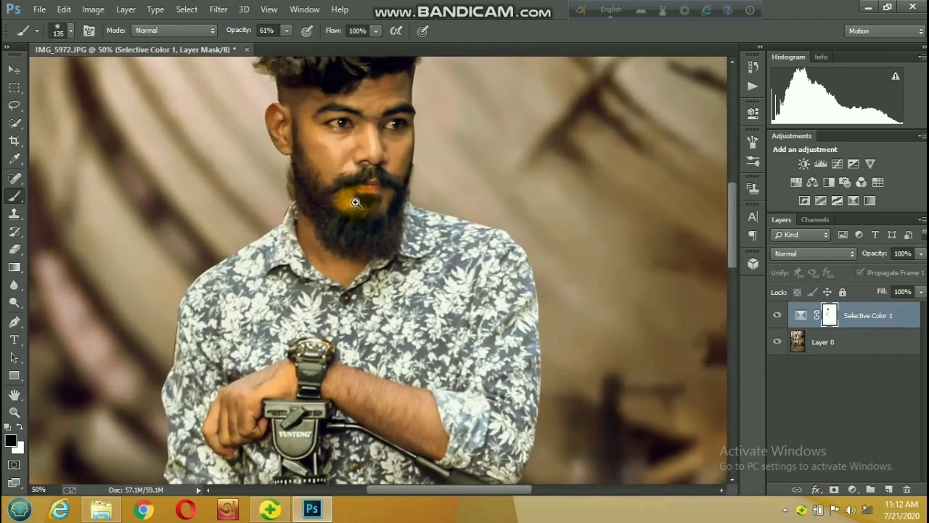
pyautogui.scroll(-2, 375, 262)
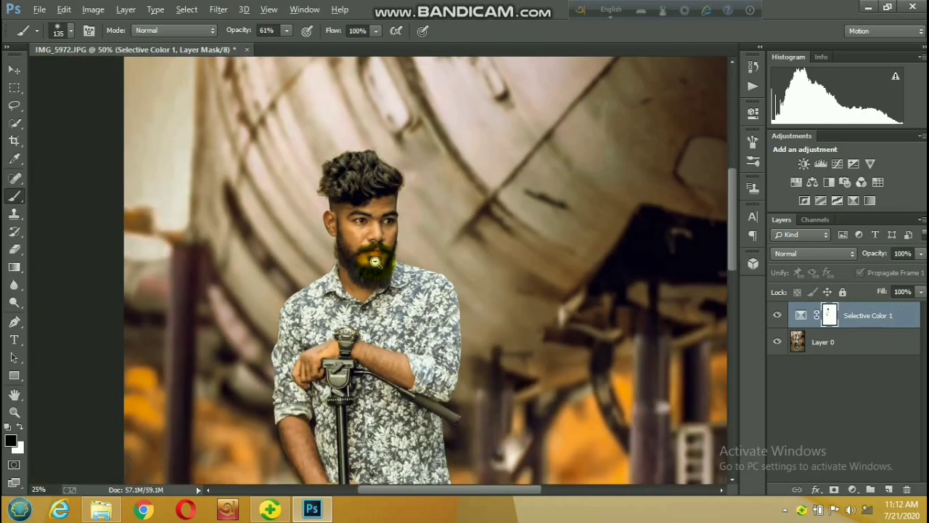
pyautogui.scroll(-1, 374, 261)
pyautogui.scroll(-1, 375, 261)
pyautogui.scroll(-1, 374, 261)
pyautogui.scroll(1, 375, 261)
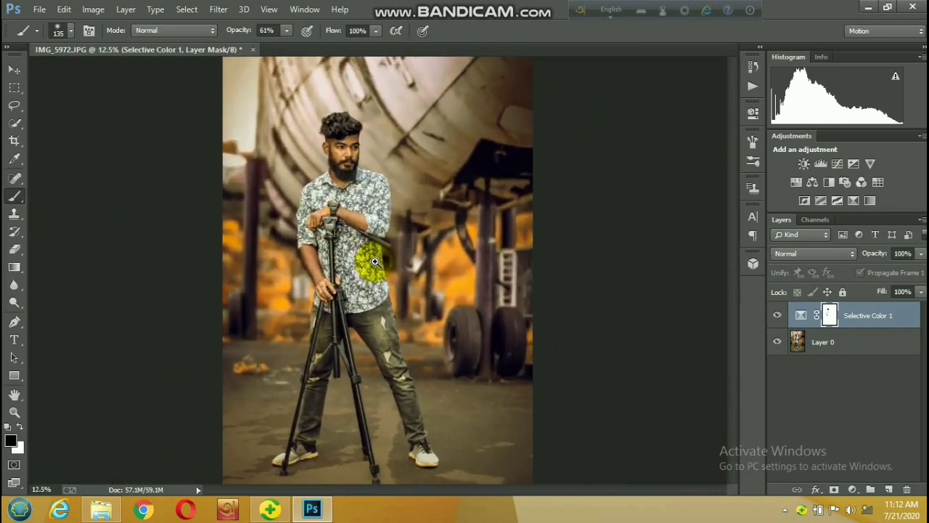
# - Merge the Selective Color adjustment and Layer 0 into one Selective Color 1 layer
pyautogui.keyDown('ctrl'); pyautogui.click(855, 347); pyautogui.keyUp('ctrl')
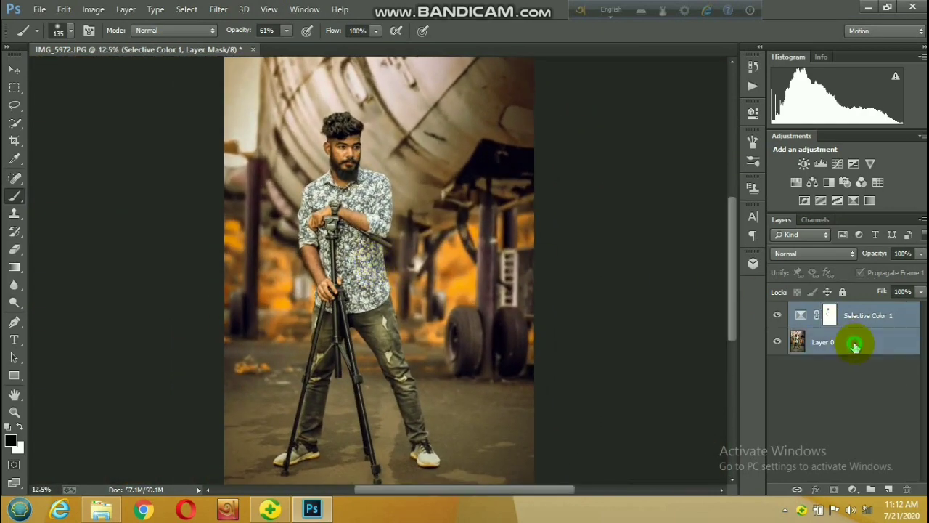
pyautogui.rightClick(855, 346)
pyautogui.click(660, 393)
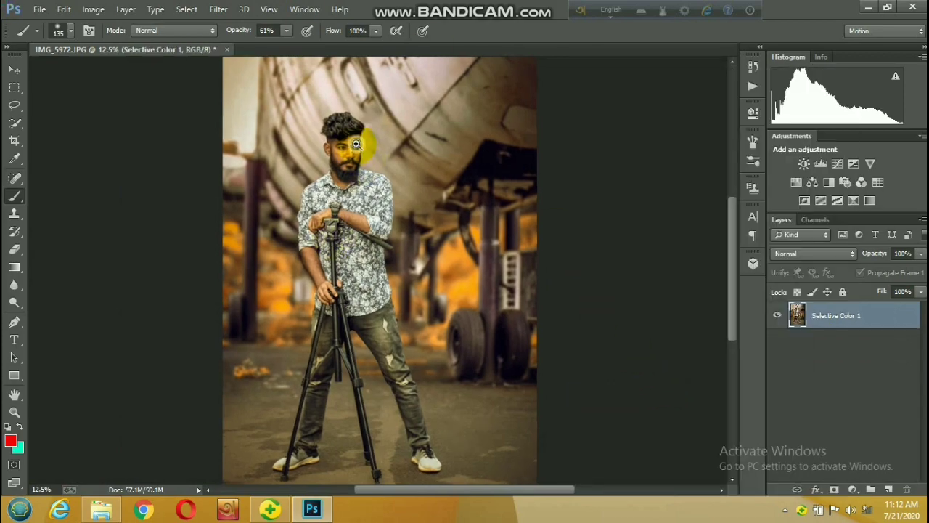
pyautogui.scroll(1, 350, 144)
pyautogui.scroll(2, 349, 144)
pyautogui.scroll(1, 341, 156)
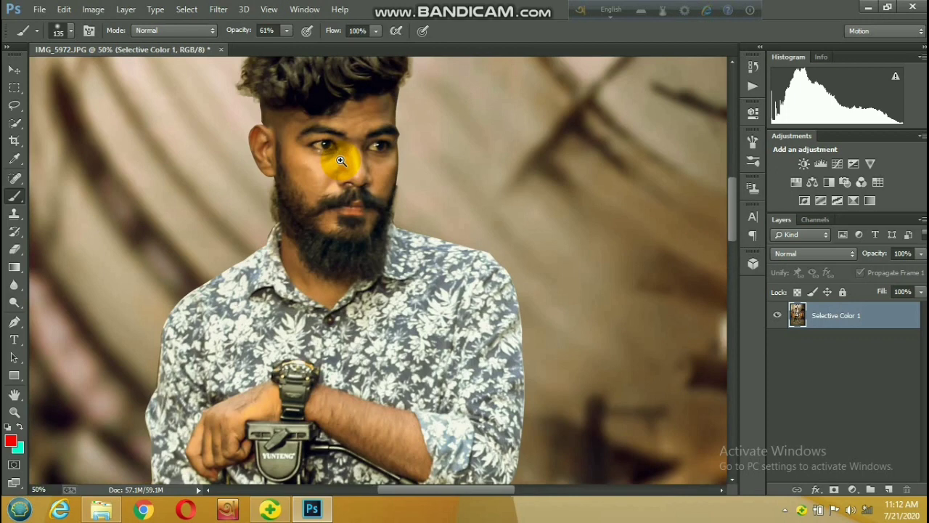
pyautogui.scroll(1, 342, 160)
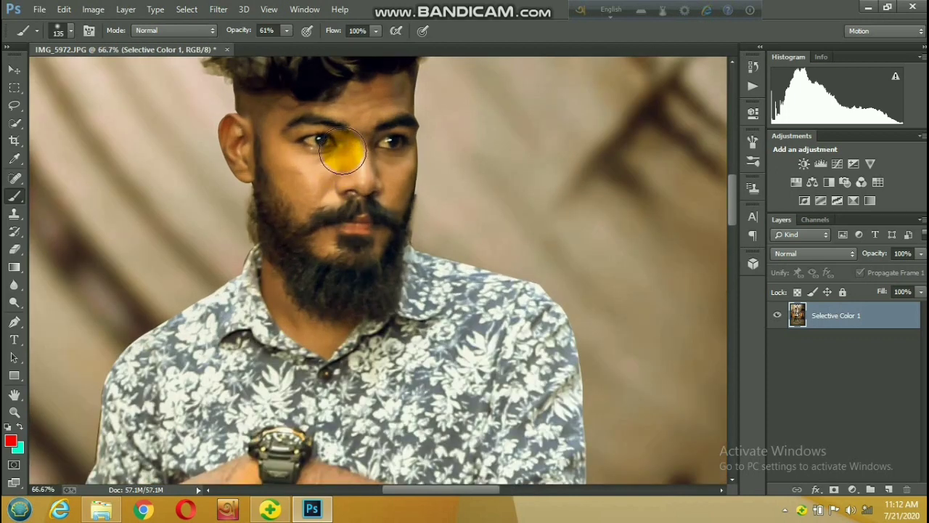
# - Duplicate the merged layer as Selective Color 1 copy
pyautogui.moveTo(356, 135); pyautogui.dragTo(369, 201)
pyautogui.moveTo(832, 330); pyautogui.dragTo(888, 489)
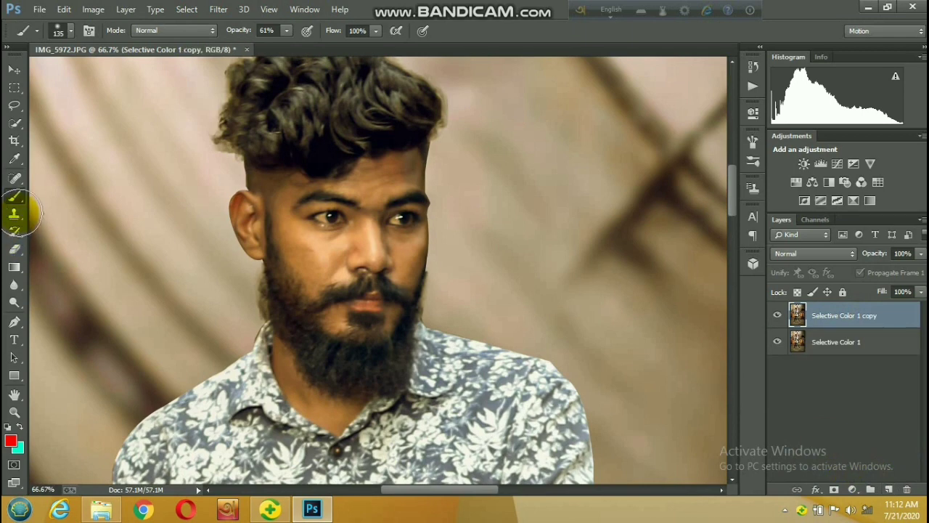
pyautogui.moveTo(14, 199)
pyautogui.mouseDown()
pyautogui.moveTo(66, 208)
pyautogui.moveTo(63, 233)
pyautogui.mouseUp()
# - Switch to the Mixer Brush (Wet 20%, Load 75%, Mix 90%) and smooth skin with a 62–73 px brush
pyautogui.click(62, 232)
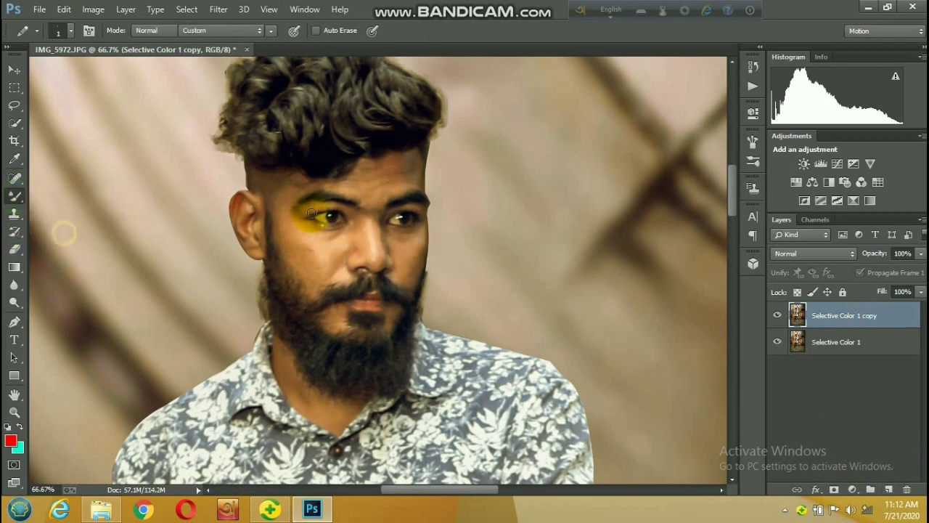
pyautogui.scroll(1, 361, 189)
pyautogui.rightClick(387, 191)
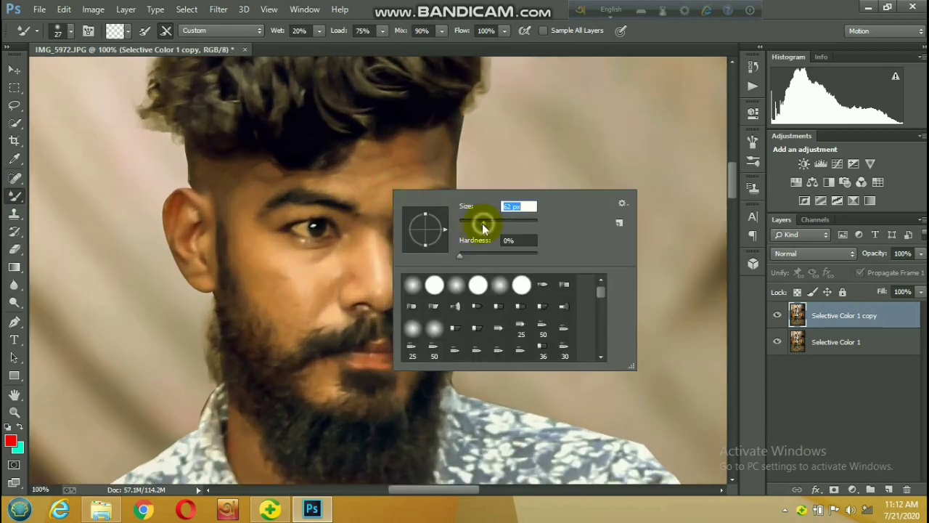
pyautogui.moveTo(482, 227); pyautogui.dragTo(490, 223)
pyautogui.click(410, 158)
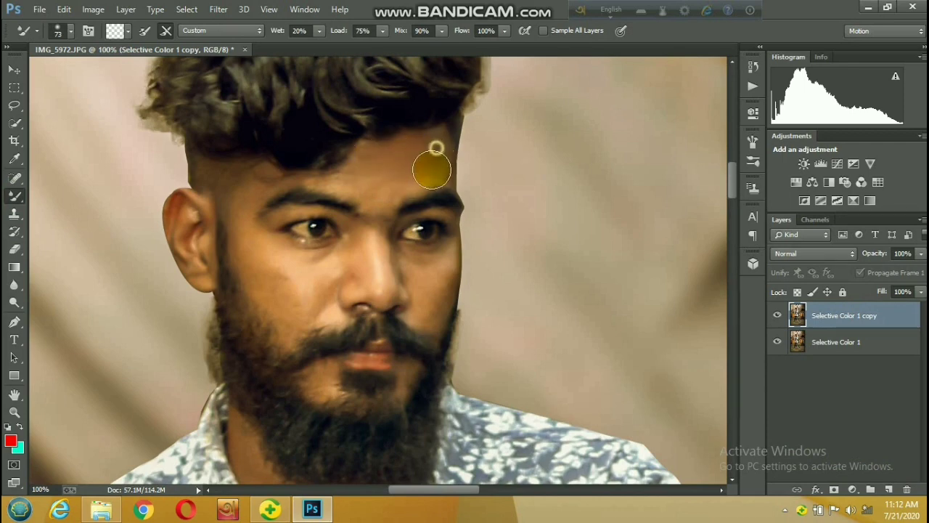
pyautogui.rightClick(419, 162)
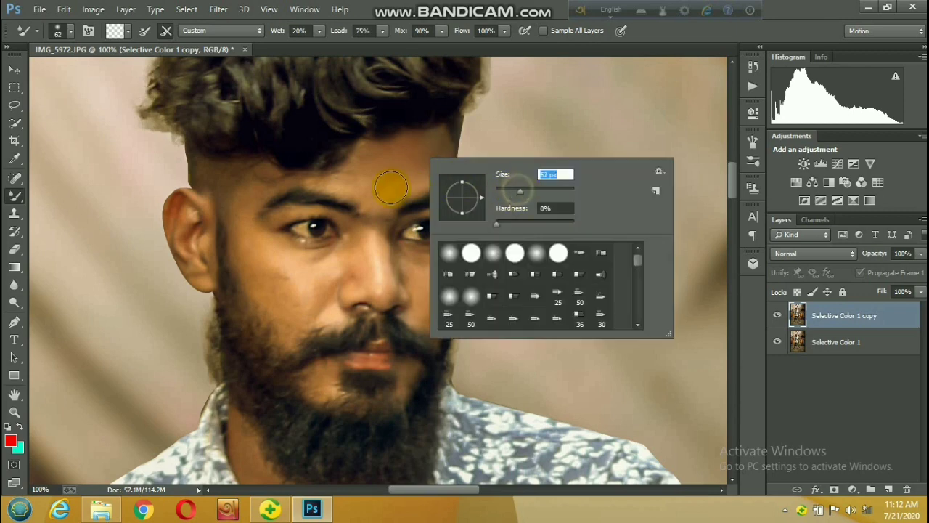
pyautogui.write('62')
pyautogui.press('Return')
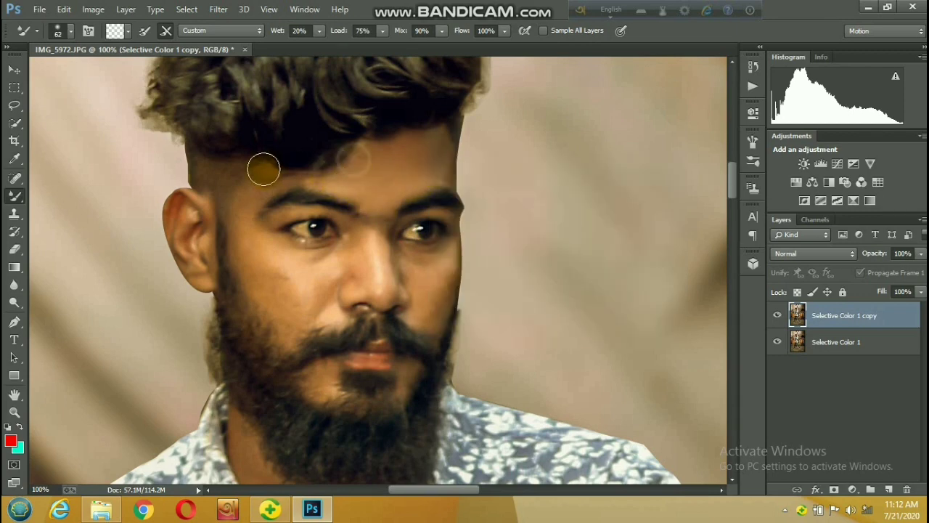
# - Smooth the face skin using 38, 48 and 31 px brush sizes
pyautogui.rightClick(262, 169)
pyautogui.write('38')
pyautogui.press('Return')
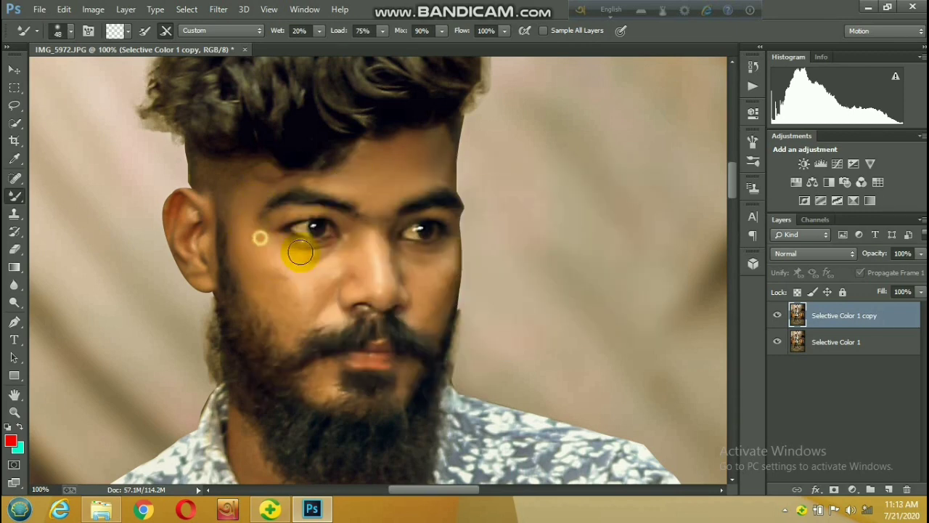
pyautogui.rightClick(274, 255)
pyautogui.moveTo(345, 287); pyautogui.dragTo(352, 287)
pyautogui.press('Return')
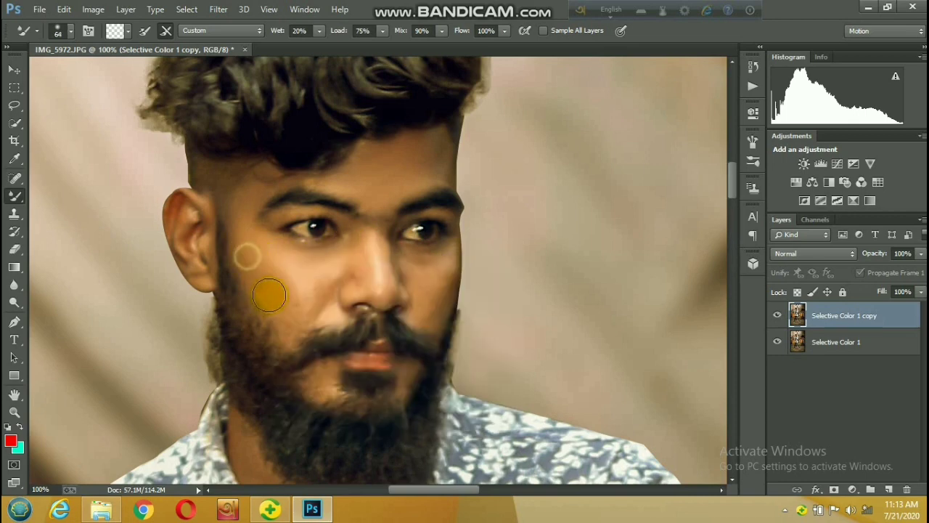
pyautogui.scroll(2, 327, 269)
pyautogui.rightClick(342, 218)
pyautogui.write('31')
pyautogui.press('Return')
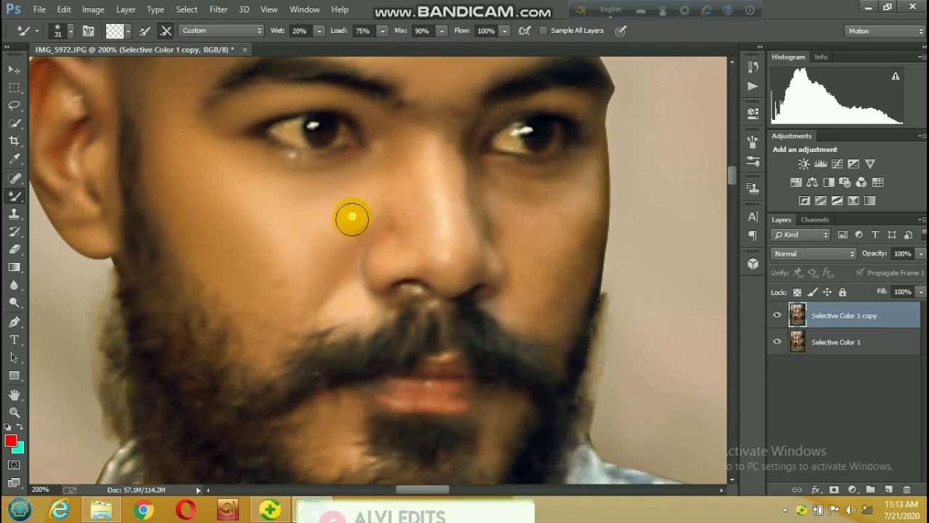
# - Smooth the nose and the area below it with 50, 38, 19 and 27 px brushes
pyautogui.rightClick(288, 263)
pyautogui.write('50')
pyautogui.press('Return')
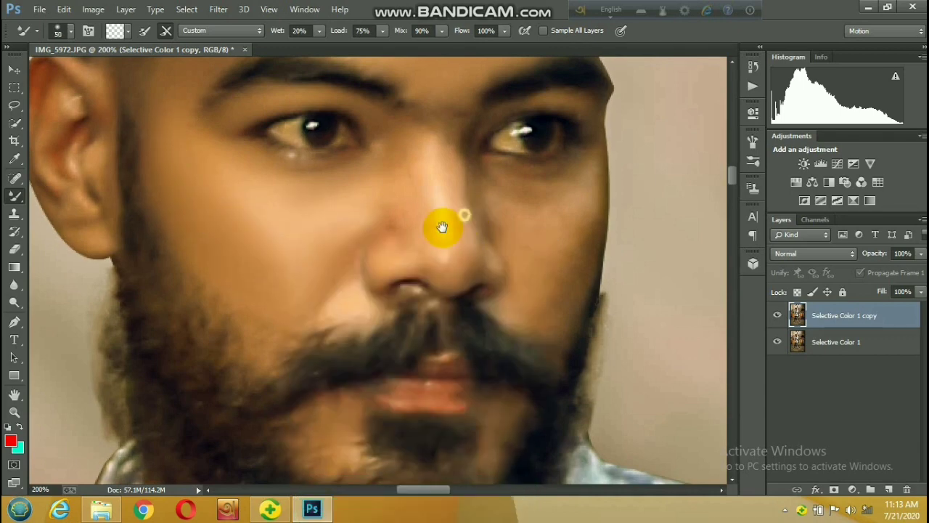
pyautogui.moveTo(441, 224); pyautogui.dragTo(416, 238)
pyautogui.rightClick(529, 274)
pyautogui.moveTo(541, 265); pyautogui.dragTo(536, 266)
pyautogui.press('Return')
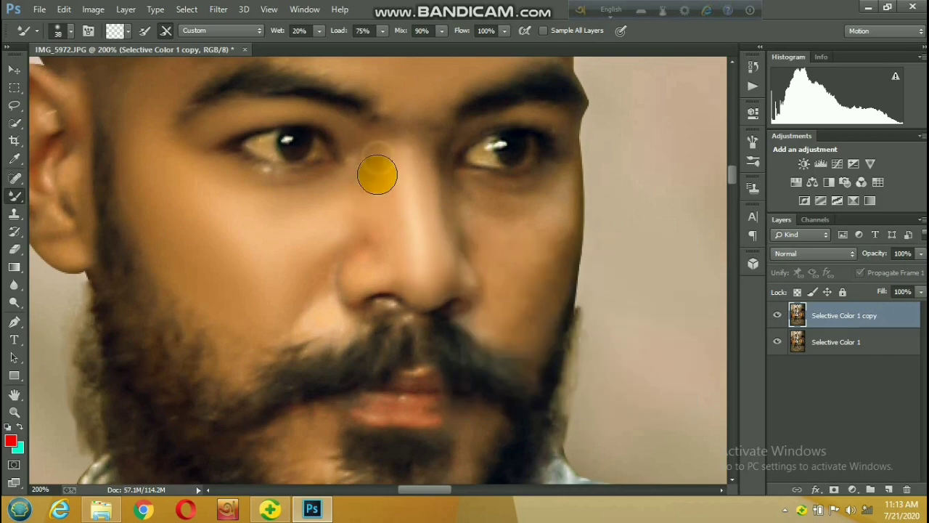
pyautogui.rightClick(389, 312)
pyautogui.moveTo(388, 305); pyautogui.dragTo(379, 305)
pyautogui.press('Return')
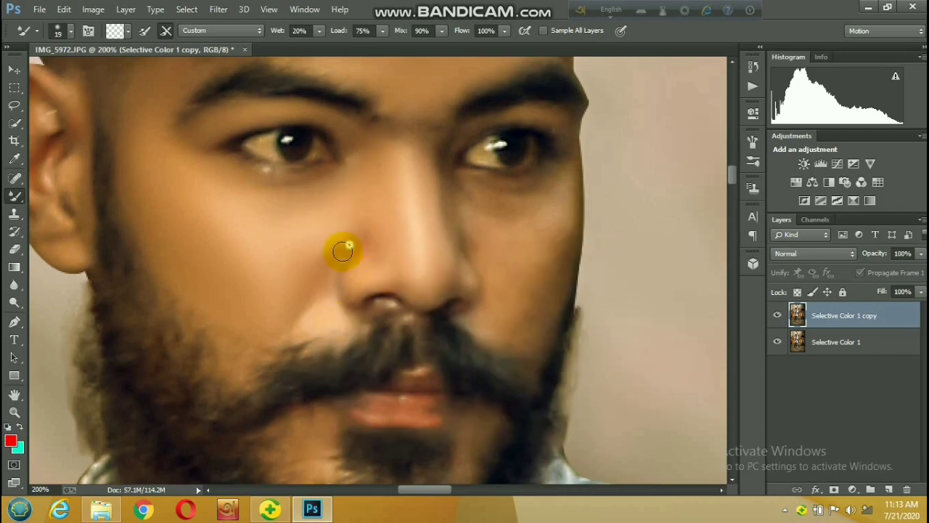
pyautogui.moveTo(452, 247); pyautogui.dragTo(312, 230)
pyautogui.rightClick(304, 230)
pyautogui.press('Return')
# - Smooth the cheek and chin with 40, 17 and 34 px brushes
pyautogui.rightClick(444, 260)
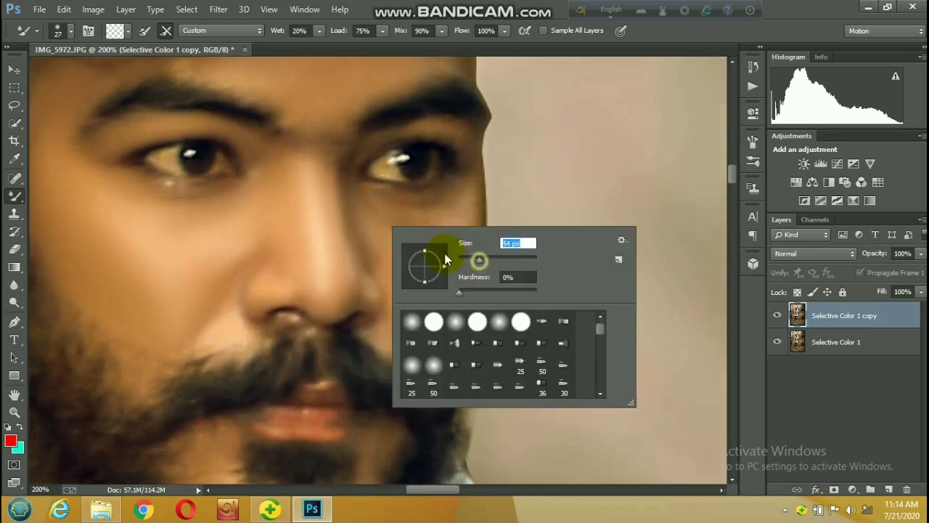
pyautogui.press('Return')
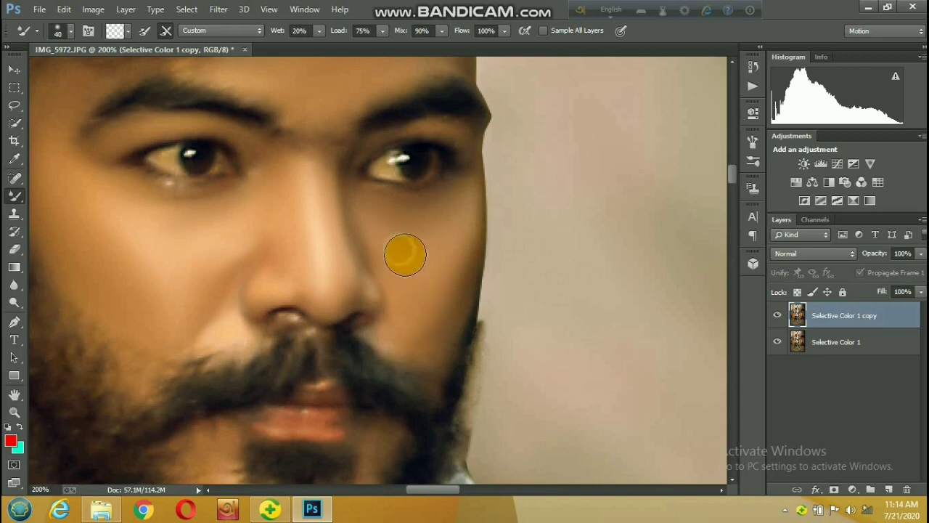
pyautogui.rightClick(409, 300)
pyautogui.moveTo(508, 312); pyautogui.dragTo(366, 300)
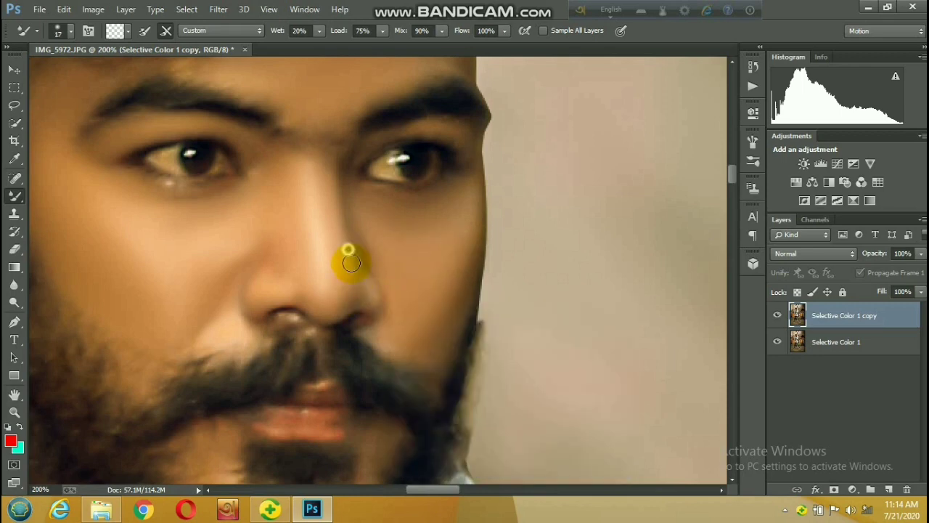
pyautogui.scroll(-3, 350, 263)
pyautogui.scroll(-3, 389, 300)
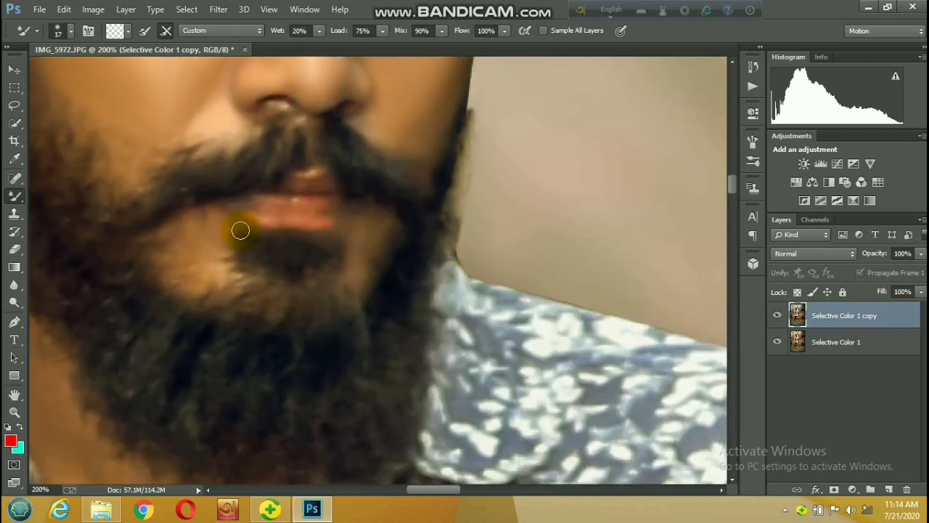
pyautogui.rightClick(363, 267)
pyautogui.click(360, 259)
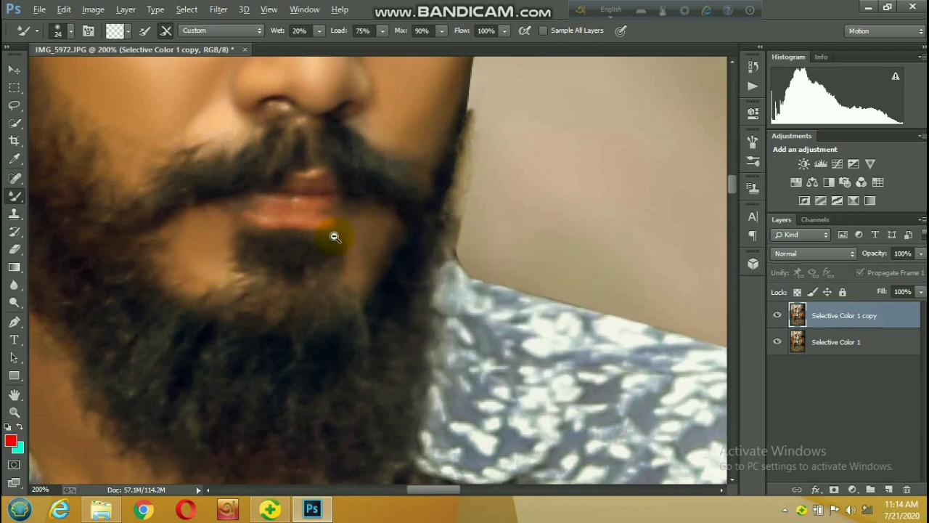
# - Smooth the neck near the collar with a 43 px brush, then the ear
pyautogui.scroll(-4, 332, 234)
pyautogui.rightClick(312, 270)
pyautogui.click(192, 216)
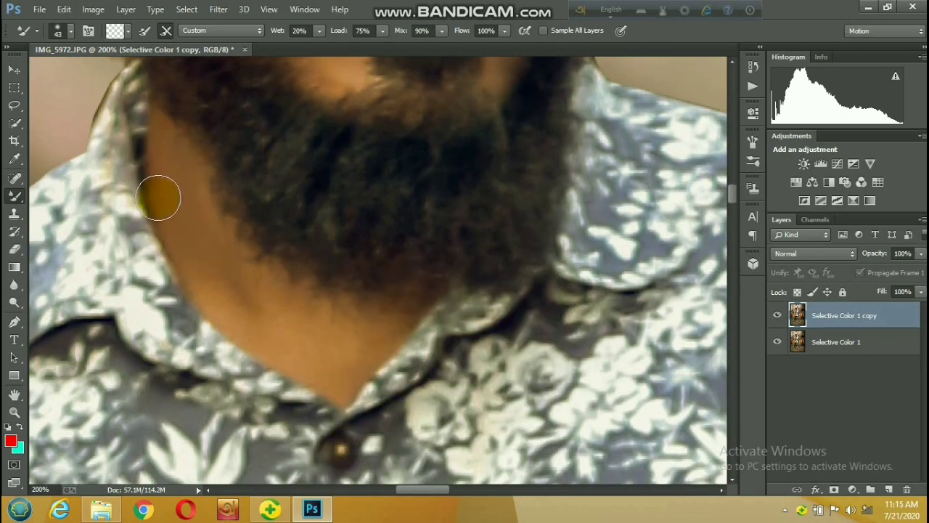
pyautogui.scroll(4, 286, 259)
pyautogui.scroll(3, 217, 218)
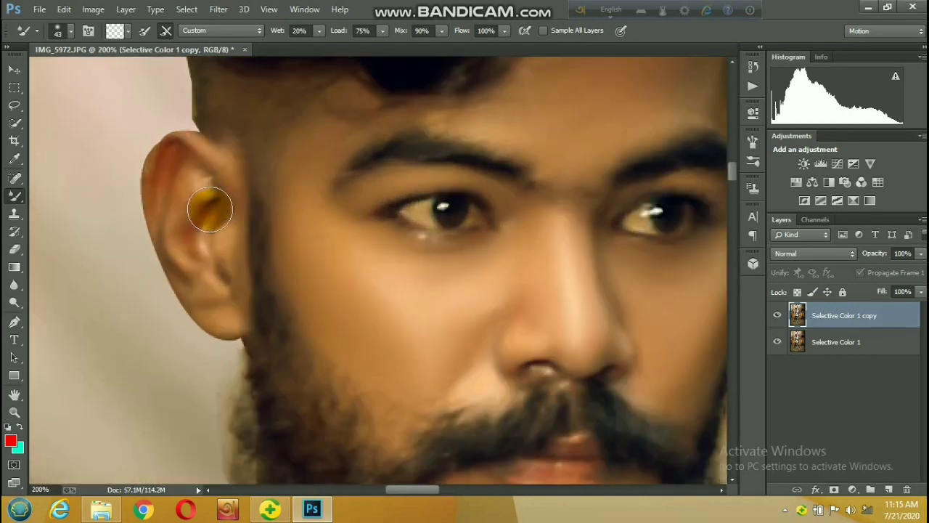
pyautogui.rightClick(210, 208)
pyautogui.click(187, 157)
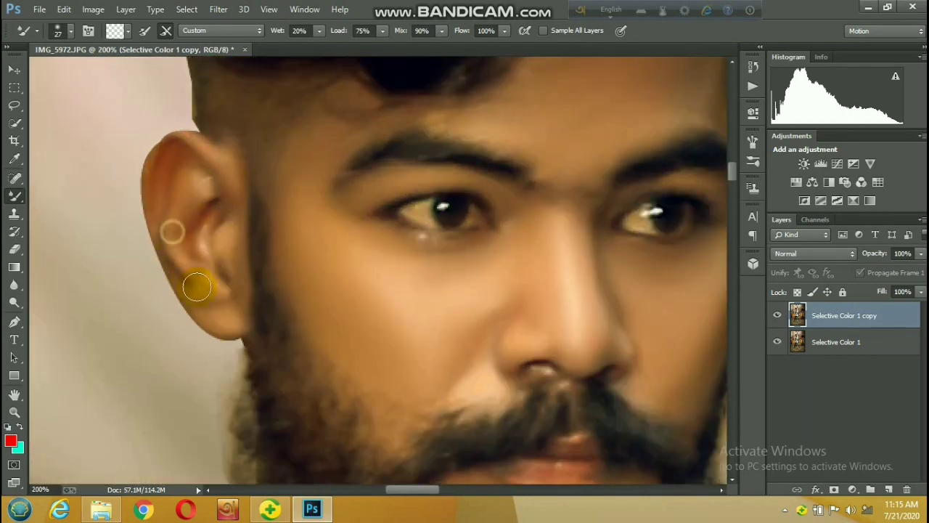
pyautogui.scroll(-5, 193, 293)
pyautogui.scroll(-2, 259, 280)
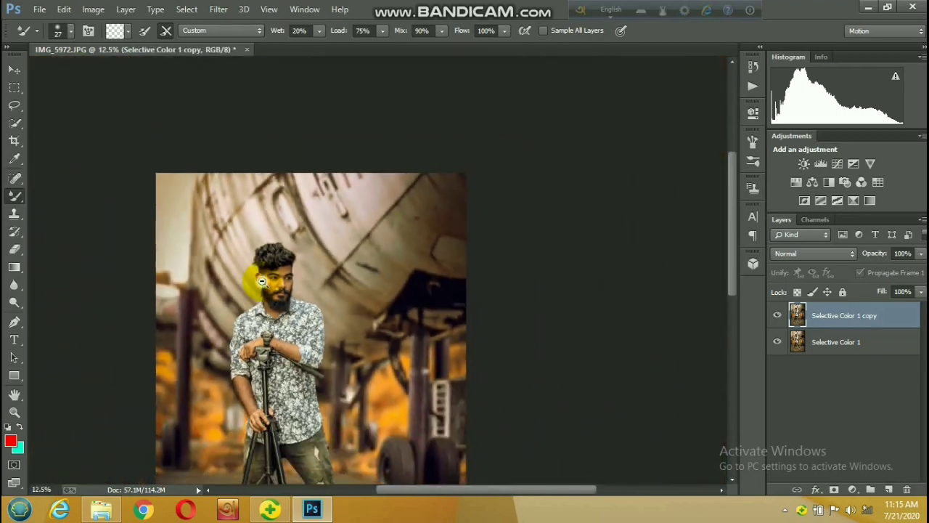
pyautogui.scroll(-1, 249, 207)
pyautogui.scroll(1, 353, 331)
pyautogui.scroll(3, 367, 206)
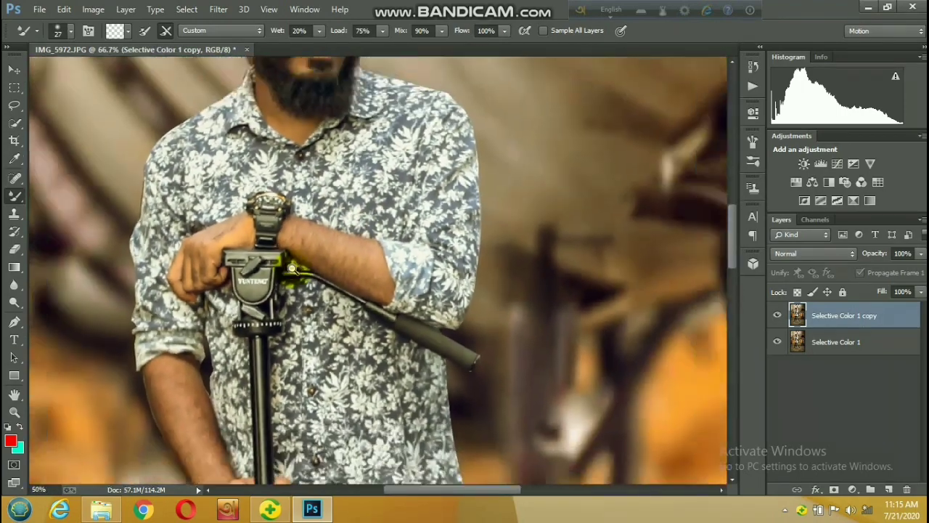
pyautogui.scroll(-3, 377, 210)
pyautogui.scroll(-1, 301, 176)
# - Merge the Selective Color 1 copy and Selective Color 1 layers with Ctrl+E
pyautogui.click(851, 490)
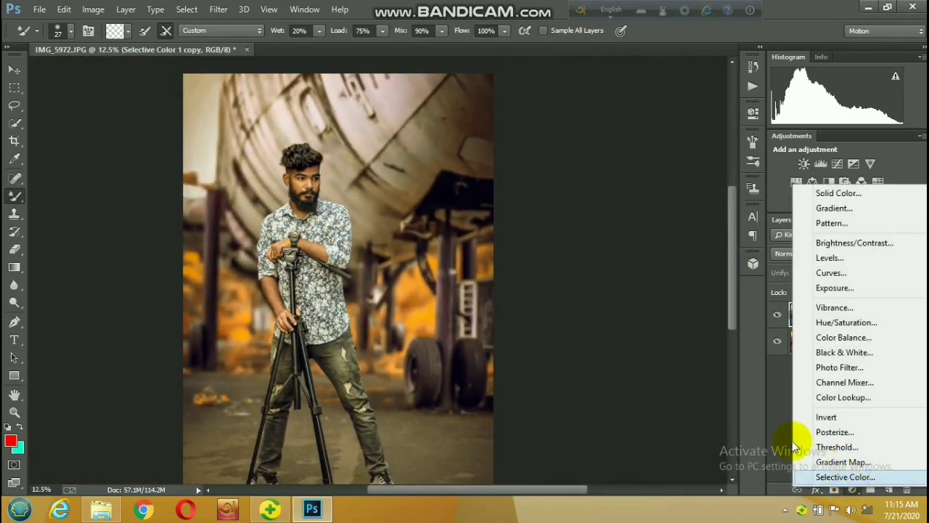
pyautogui.click(799, 440)
pyautogui.keyDown('shift'); pyautogui.click(838, 343); pyautogui.keyUp('shift')
pyautogui.rightClick(838, 342)
pyautogui.press('Escape')
pyautogui.hotkey('ctrl', 'e')
# - Open the Camera Raw filter with a side-by-side before/after view on the HSL panel
pyautogui.click(218, 9)
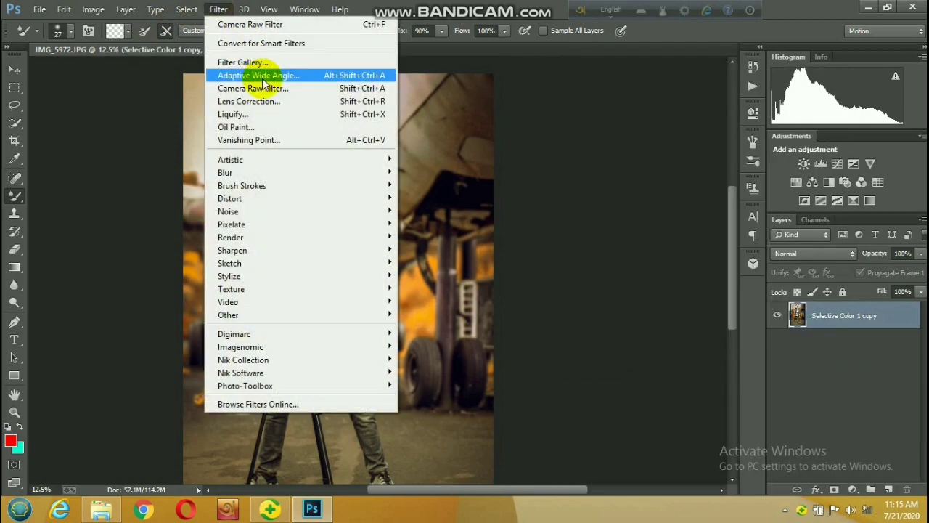
pyautogui.click(254, 73)
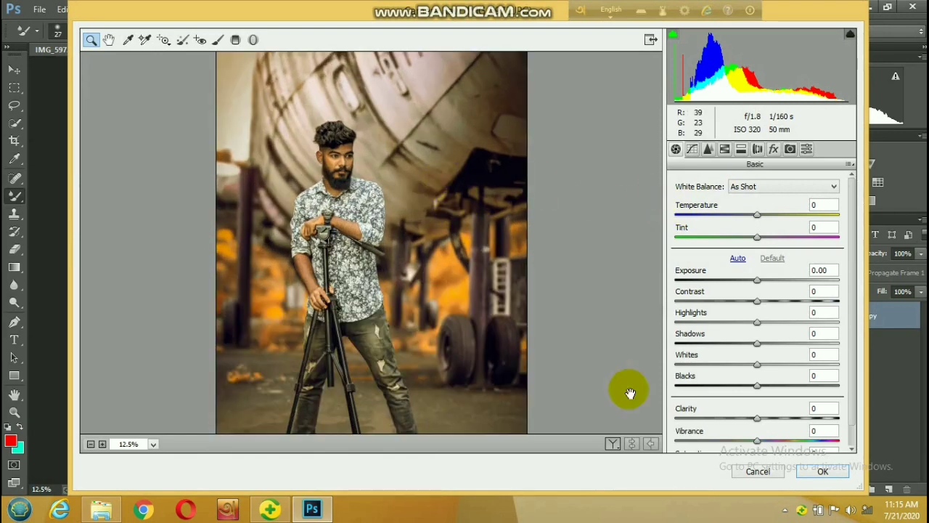
pyautogui.click(613, 444)
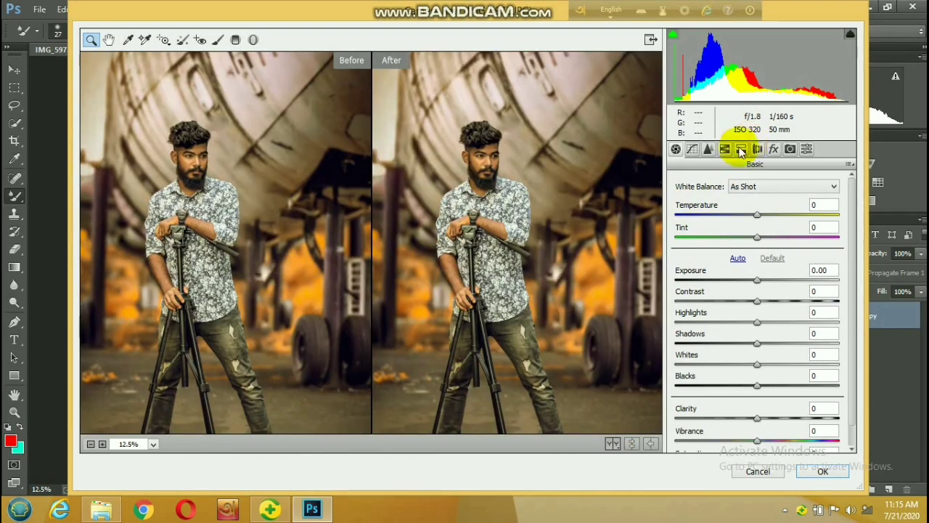
pyautogui.click(724, 149)
pyautogui.click(756, 201)
# - Set Oranges luminance +30 and saturation -13, Reds luminance +39, Blues luminance -28
pyautogui.moveTo(760, 268)
pyautogui.mouseDown()
pyautogui.moveTo(786, 268)
pyautogui.moveTo(743, 263)
pyautogui.moveTo(775, 263)
pyautogui.moveTo(760, 268)
pyautogui.moveTo(772, 290)
pyautogui.moveTo(743, 290)
pyautogui.moveTo(799, 268)
pyautogui.moveTo(760, 268)
pyautogui.moveTo(789, 290)
pyautogui.mouseUp()
pyautogui.click(713, 201)
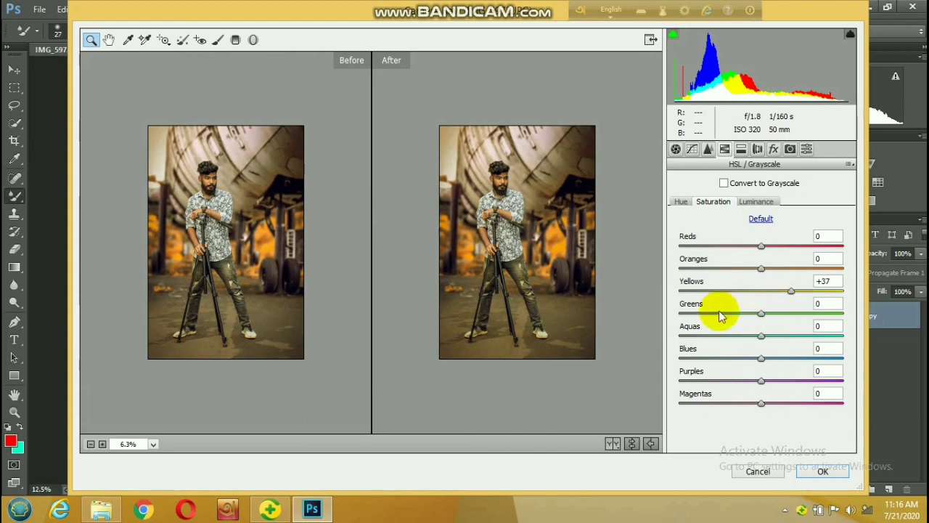
pyautogui.click(514, 197)
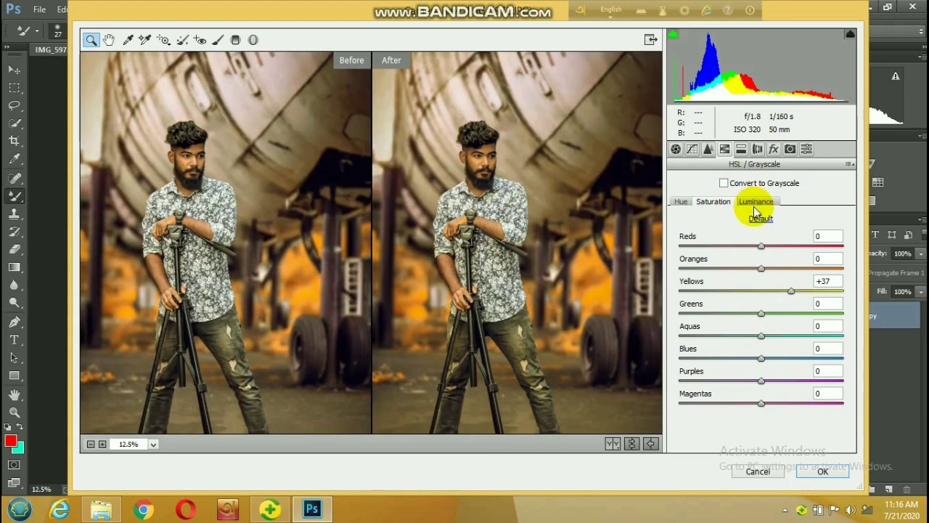
pyautogui.moveTo(754, 275)
pyautogui.mouseDown()
pyautogui.moveTo(788, 269)
pyautogui.moveTo(752, 274)
pyautogui.moveTo(761, 243)
pyautogui.mouseUp()
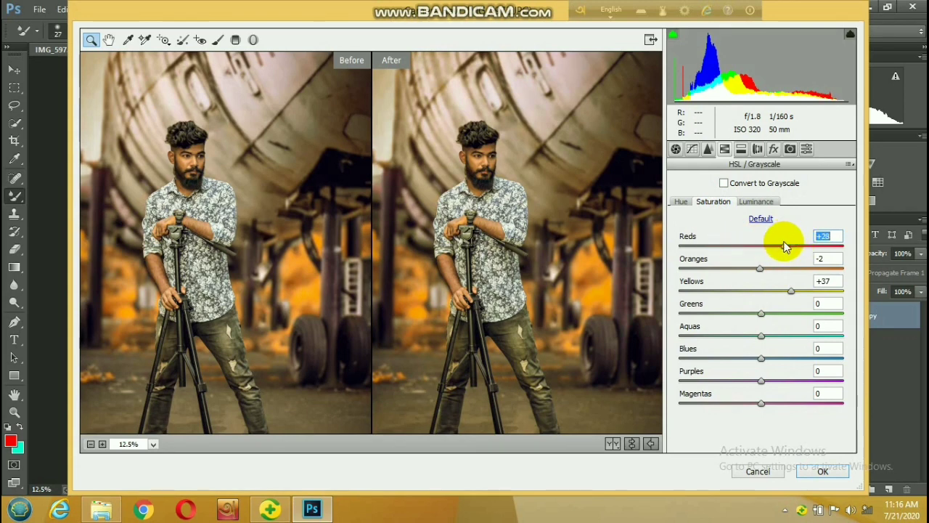
pyautogui.click(755, 201)
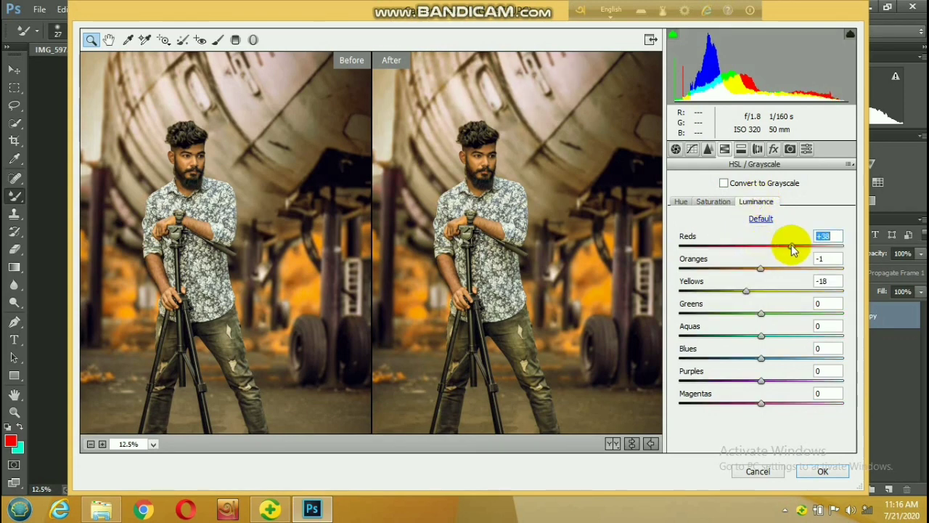
pyautogui.moveTo(791, 245)
pyautogui.mouseDown()
pyautogui.moveTo(736, 254)
pyautogui.moveTo(792, 245)
pyautogui.mouseUp()
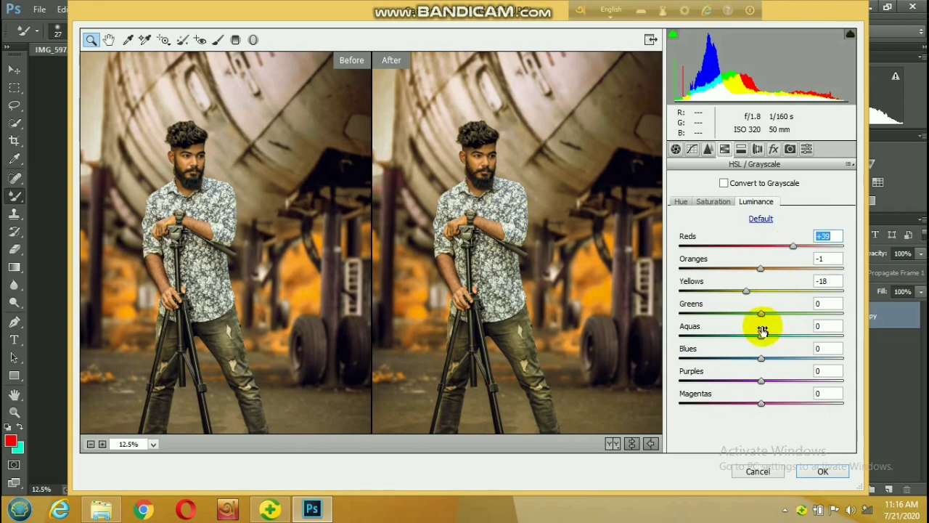
pyautogui.moveTo(761, 358); pyautogui.dragTo(738, 357)
# - Set Greens saturation to -4, lower Blues saturation and nudge Purples saturation up
pyautogui.click(713, 201)
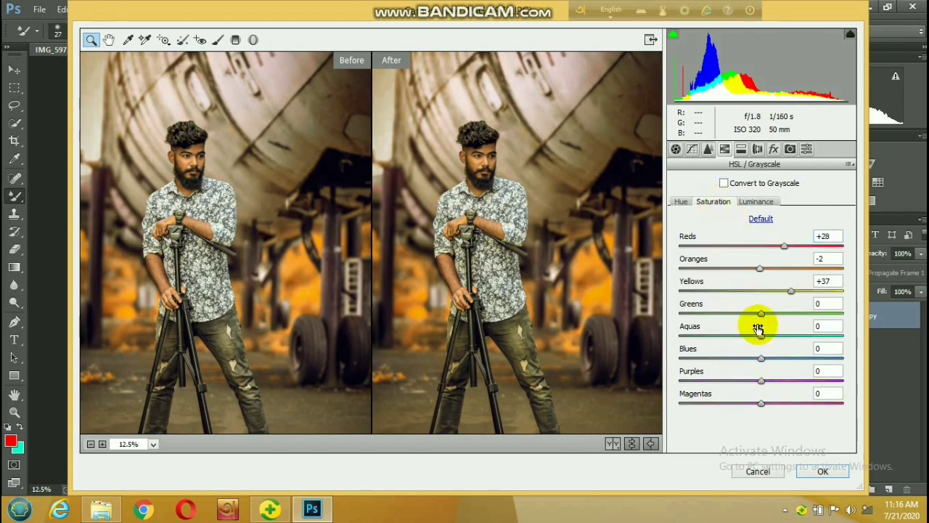
pyautogui.hotkey('shift', 'Up')
pyautogui.hotkey('shift', 'Up')
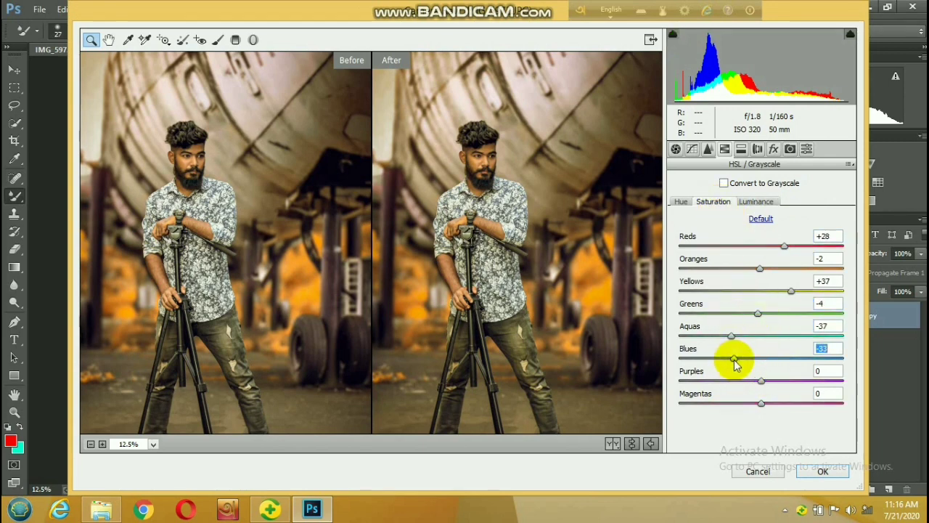
pyautogui.moveTo(804, 361); pyautogui.dragTo(743, 371)
pyautogui.press('Tab')
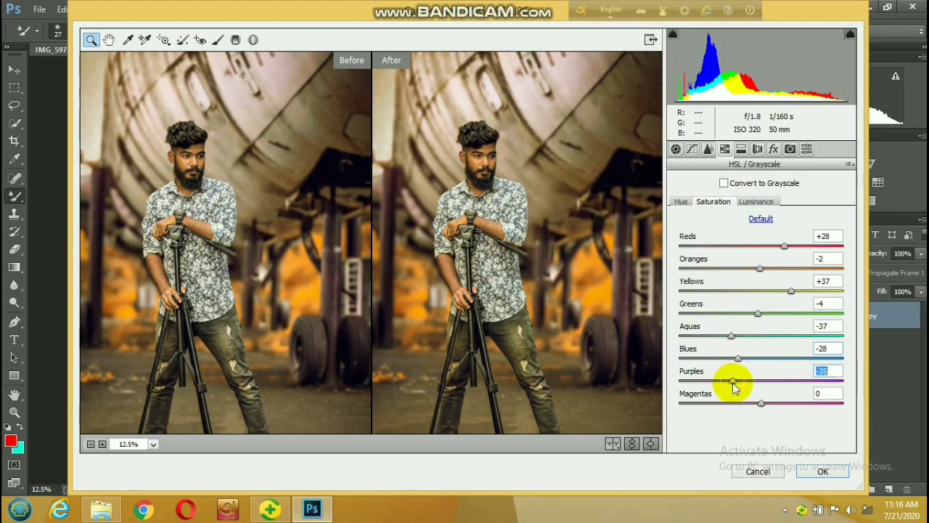
pyautogui.press('Up')
pyautogui.press('Up')
# - Shift the HSL Greens hue to -33 and raise Temperature to warm the image
pyautogui.click(681, 201)
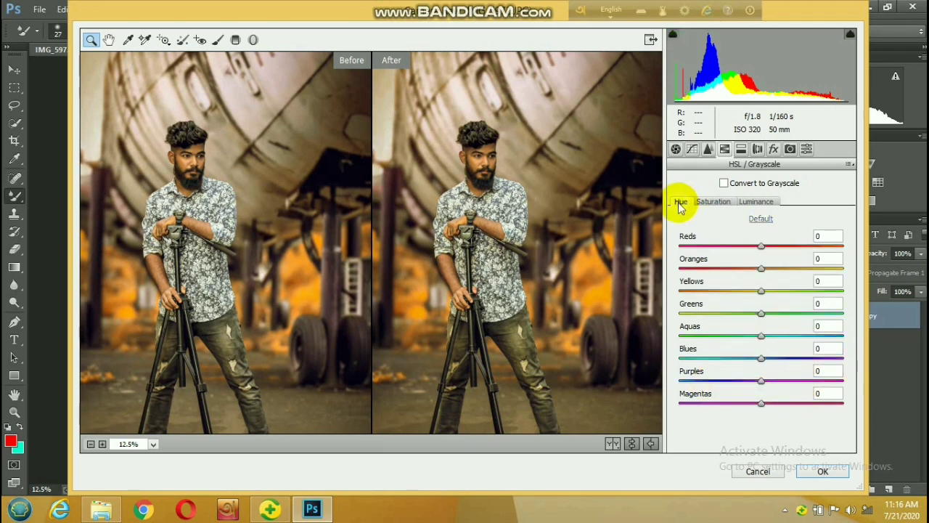
pyautogui.moveTo(761, 291)
pyautogui.mouseDown()
pyautogui.moveTo(744, 291)
pyautogui.moveTo(767, 305)
pyautogui.moveTo(712, 323)
pyautogui.mouseUp()
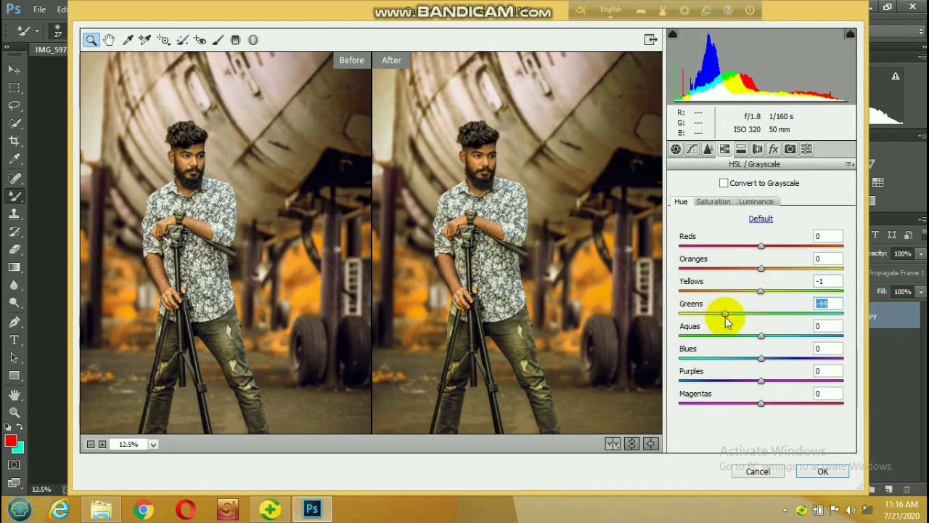
pyautogui.keyDown('alt'); pyautogui.click(553, 305); pyautogui.keyUp('alt')
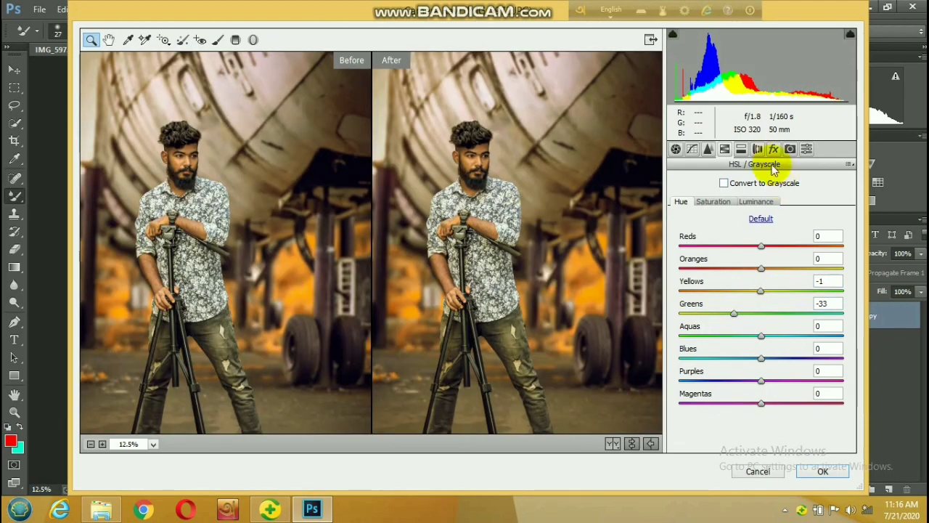
pyautogui.click(741, 149)
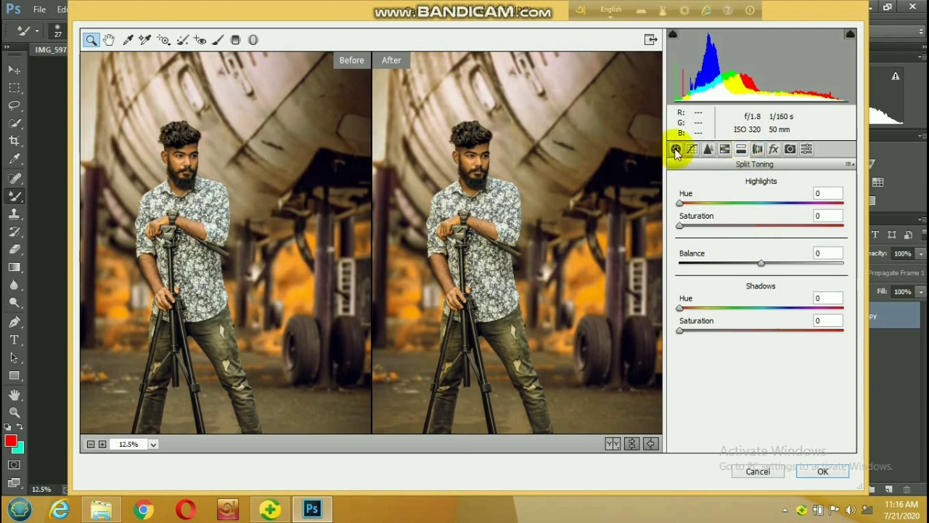
pyautogui.click(675, 149)
pyautogui.moveTo(759, 214); pyautogui.dragTo(762, 238)
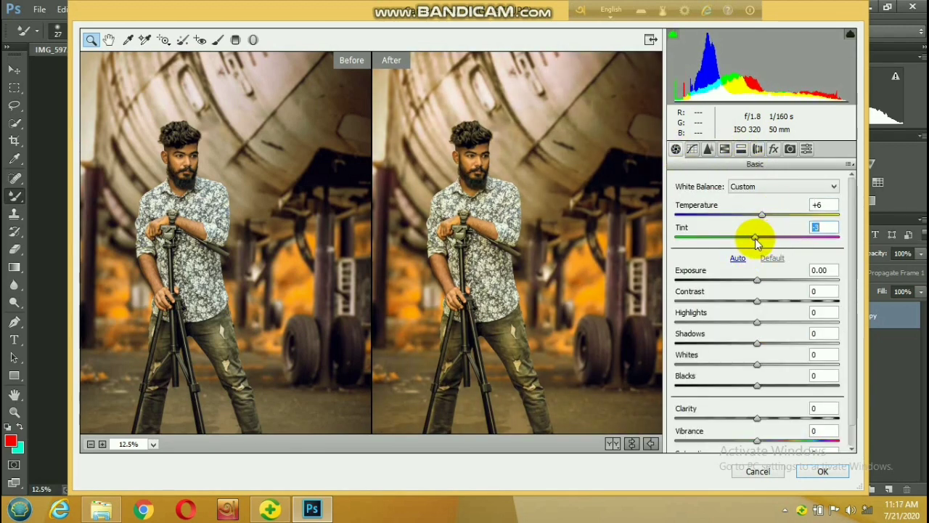
# - In Camera Calibration, set Green Primary hue +4, saturation +17, and Blue Primary saturation +1
pyautogui.click(789, 149)
pyautogui.moveTo(781, 338); pyautogui.dragTo(764, 343)
pyautogui.click(773, 361)
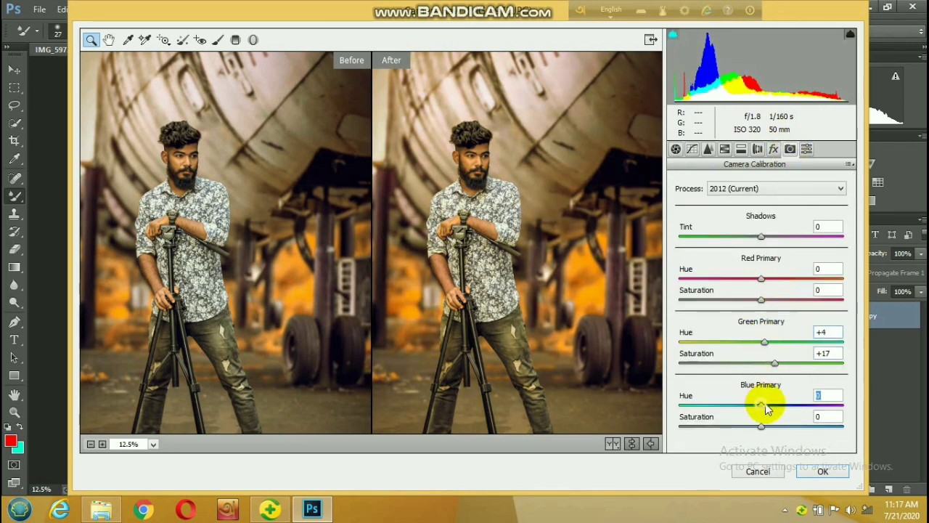
pyautogui.moveTo(764, 403)
pyautogui.mouseDown()
pyautogui.moveTo(747, 405)
pyautogui.moveTo(763, 405)
pyautogui.moveTo(771, 427)
pyautogui.moveTo(761, 429)
pyautogui.mouseUp()
pyautogui.keyDown('alt'); pyautogui.click(534, 328); pyautogui.keyUp('alt')
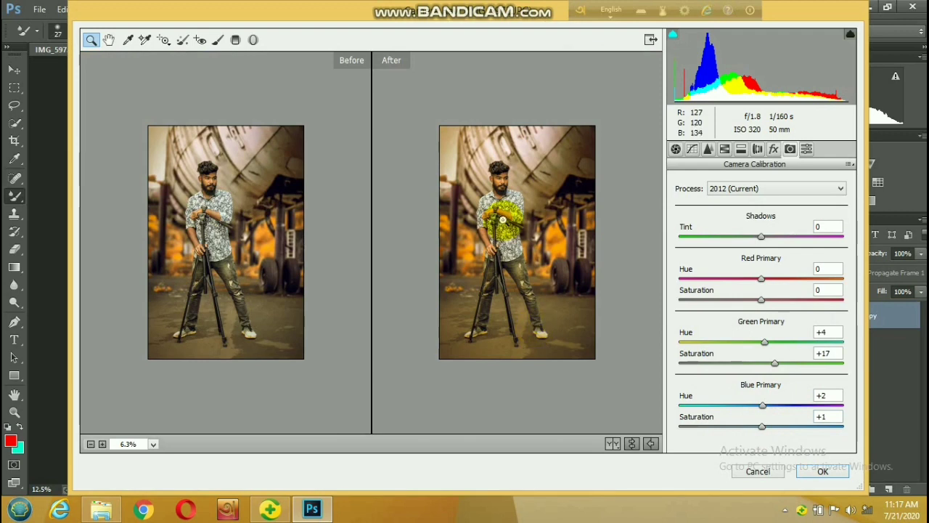
pyautogui.click(502, 220)
# - Brighten the Oranges luminance to +10 and check the whole photo
pyautogui.click(724, 148)
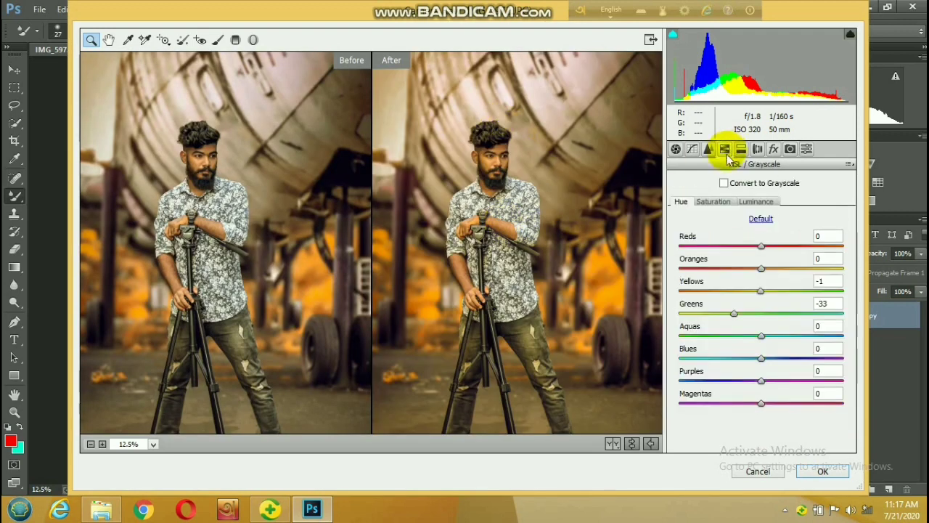
pyautogui.moveTo(748, 272); pyautogui.dragTo(769, 270)
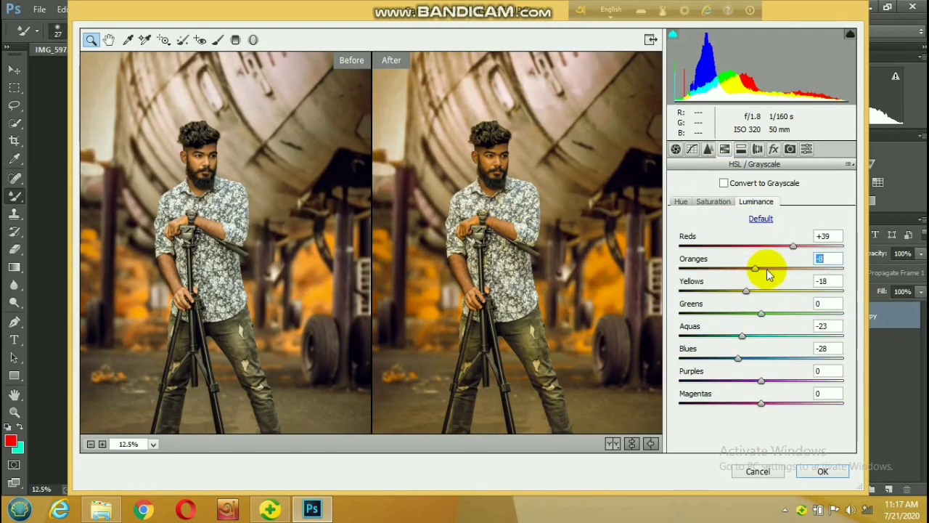
pyautogui.keyDown('alt'); pyautogui.click(588, 254); pyautogui.keyUp('alt')
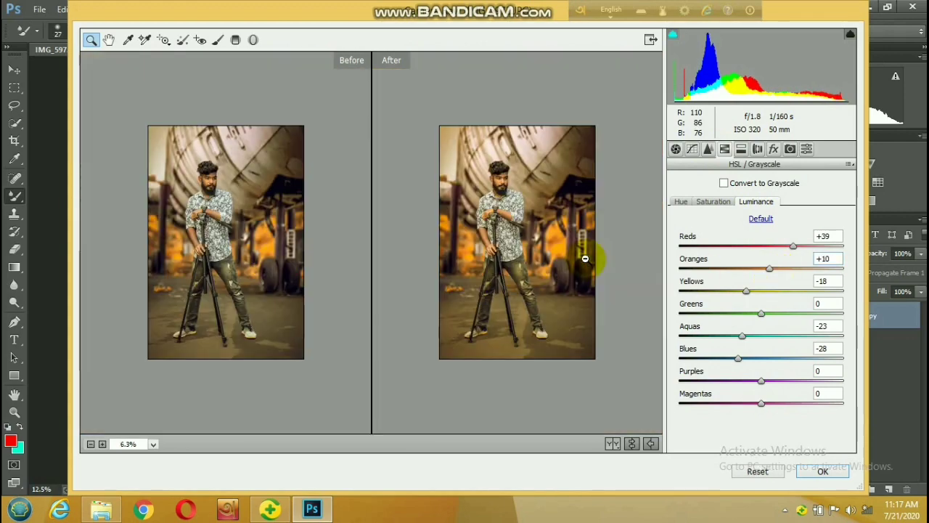
# - Apply the Camera Raw grade to the Selective Color 1 copy layer and fit the canvas
pyautogui.click(820, 470)
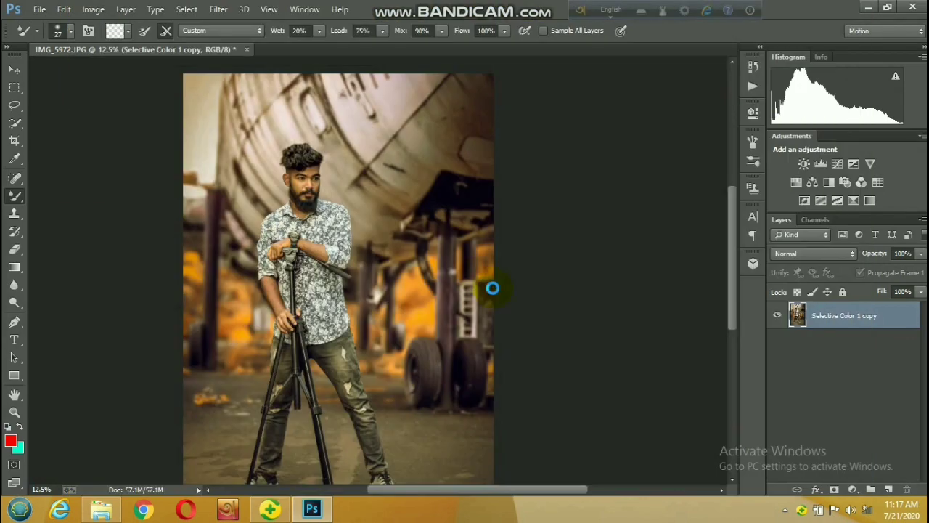
pyautogui.keyDown('alt'); pyautogui.click(411, 259); pyautogui.keyUp('alt')
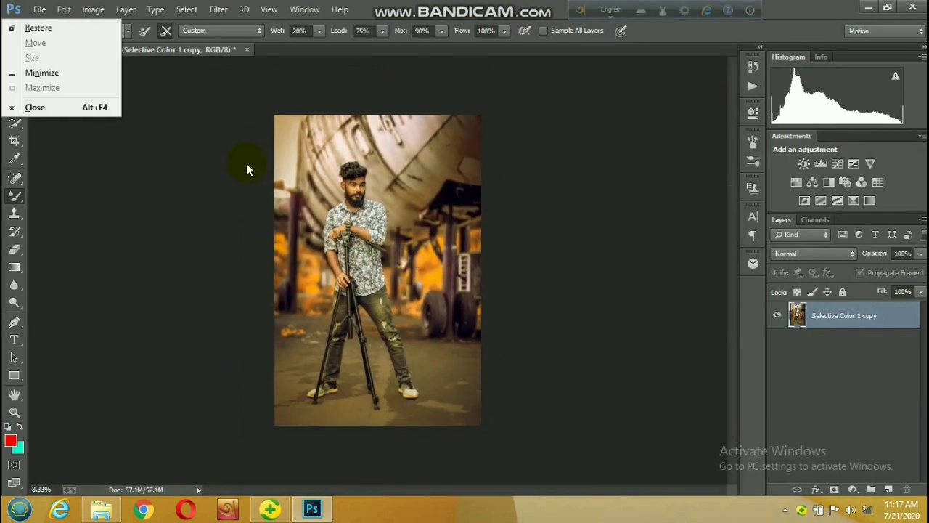
pyautogui.click(152, 67)
# - Bring up the File > Open dialog and close it without opening anything
pyautogui.click(38, 10)
pyautogui.click(45, 34)
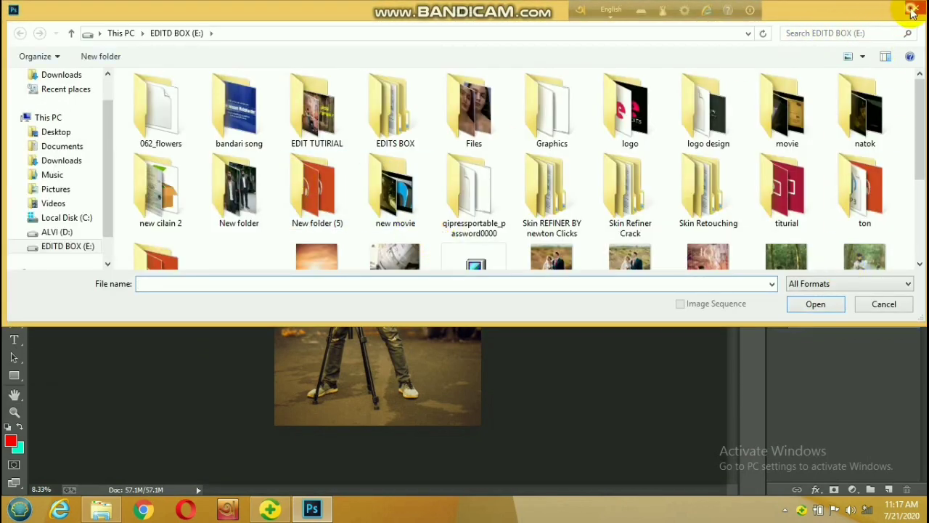
pyautogui.click(915, 8)
pyautogui.scroll(1, 349, 202)
pyautogui.scroll(-1, 350, 203)
# - Convert a full-image rectangular selection to a border, then save a JPEG copy
pyautogui.click(14, 87)
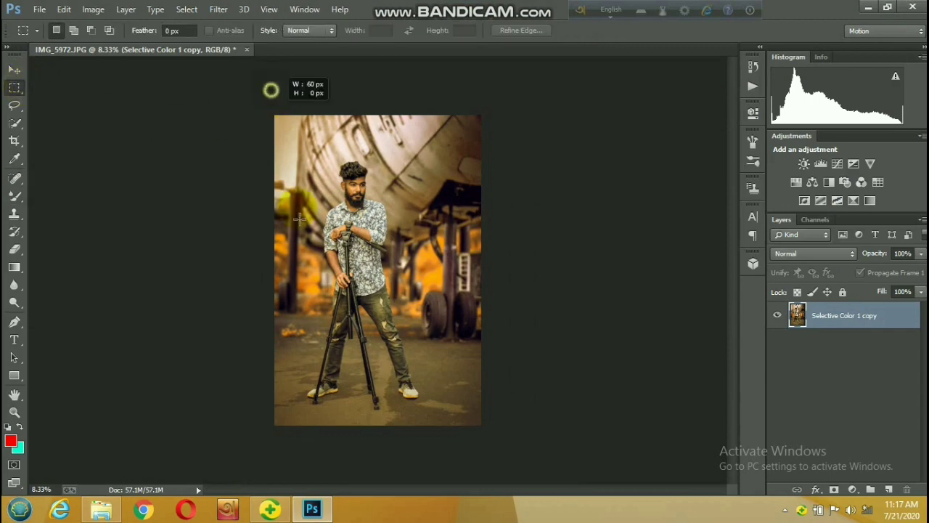
pyautogui.moveTo(273, 113); pyautogui.dragTo(501, 446)
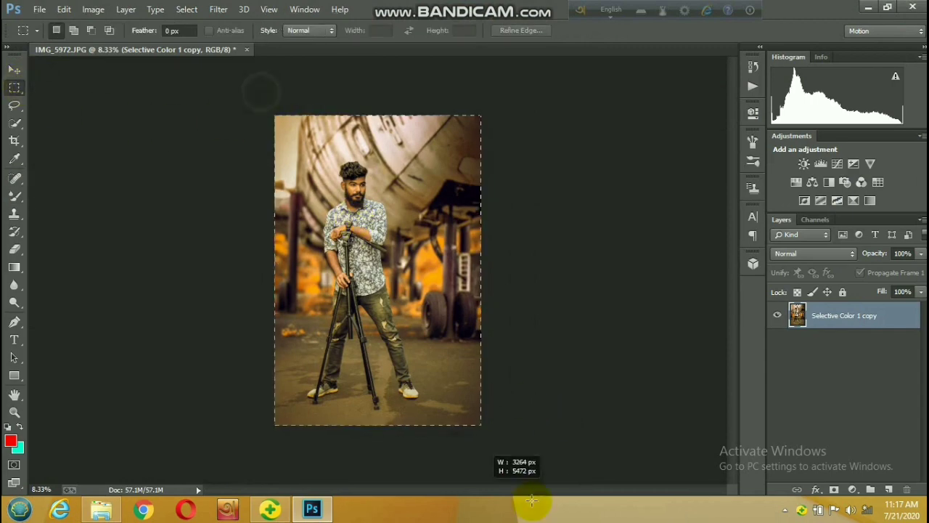
pyautogui.click(186, 9)
pyautogui.click(333, 170)
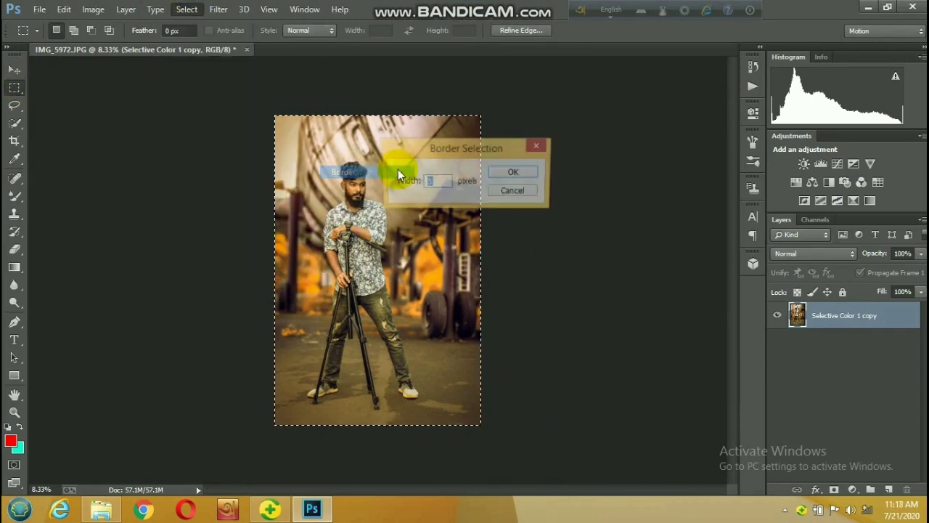
pyautogui.click(504, 171)
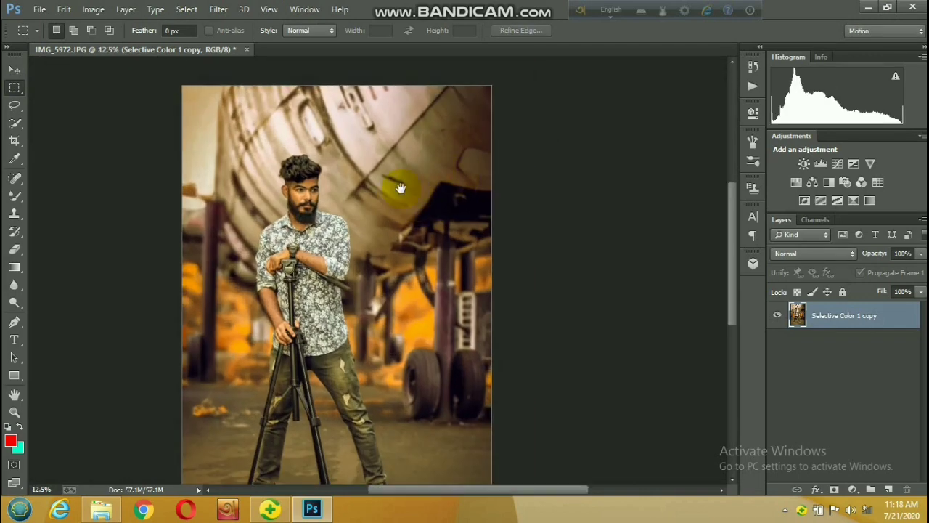
pyautogui.hotkey('ctrl', 'shift', 's')
pyautogui.click(803, 381)
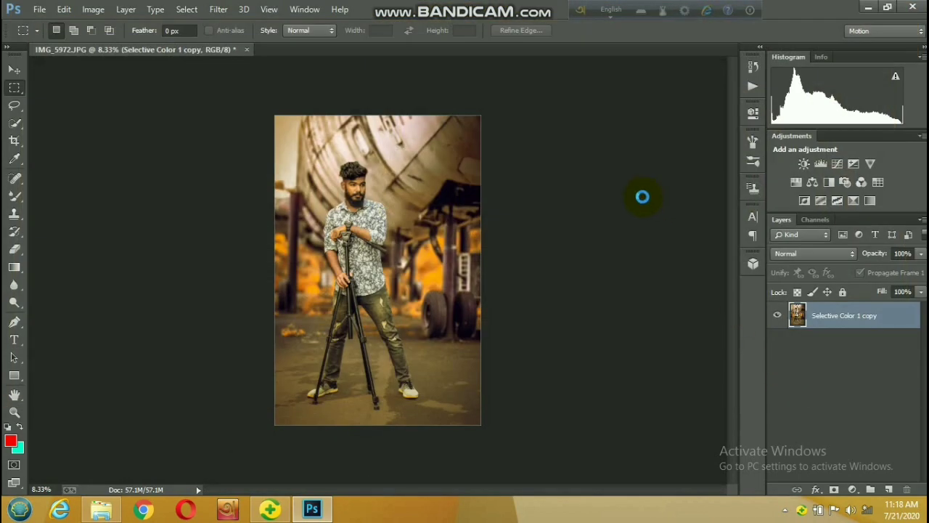